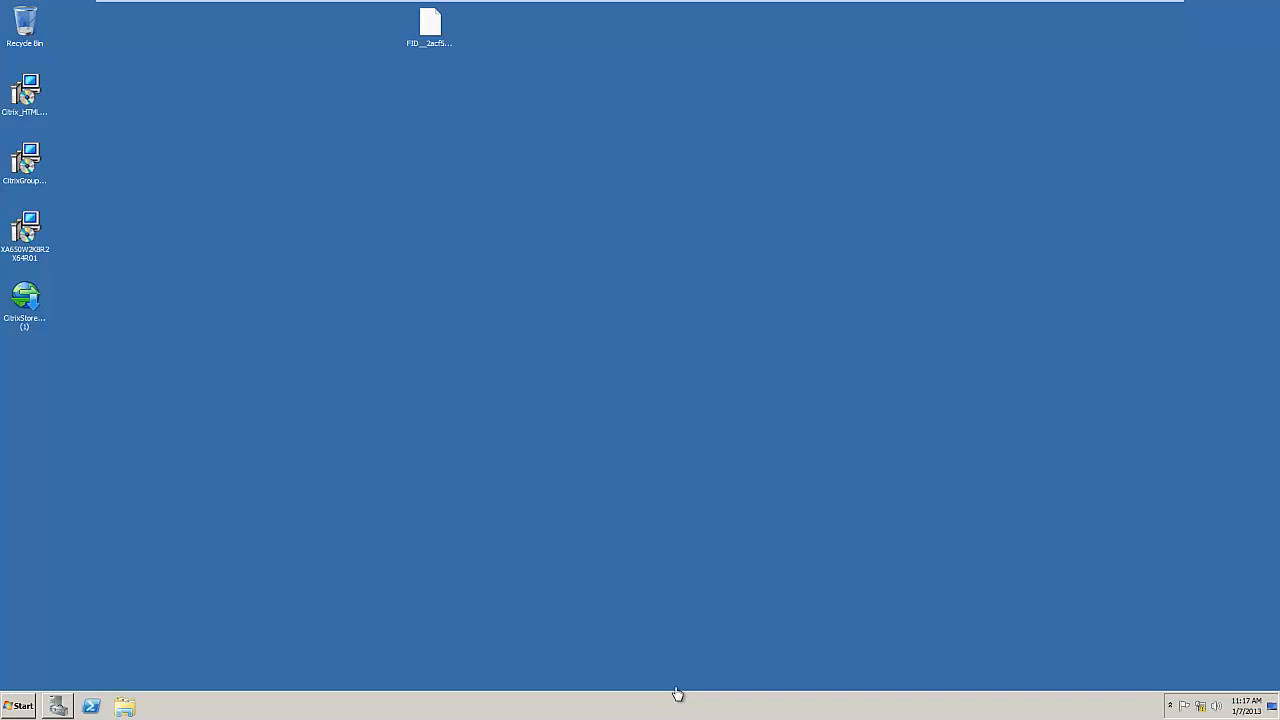
Step: Launch the Citrix License Administration Console from the Start menu and maximize the browser
{"action": "left_click", "coordinate": [504, 226]}
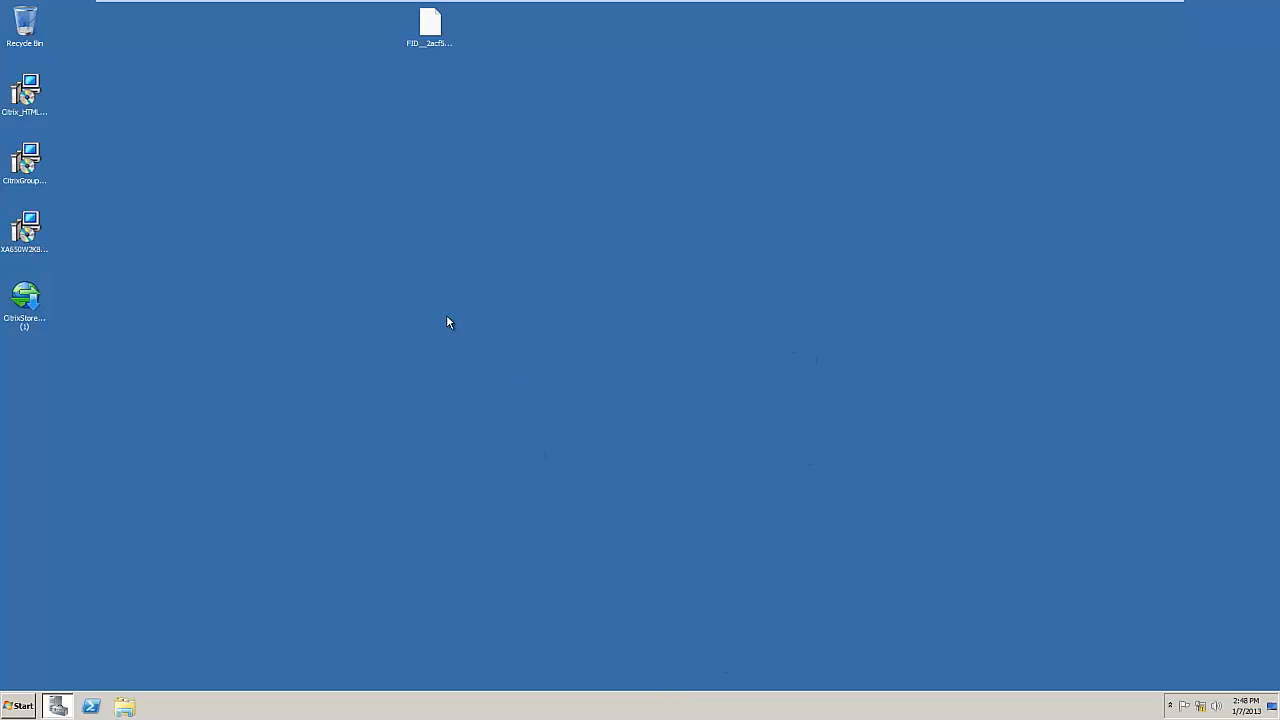
{"action": "left_click", "coordinate": [24, 706]}
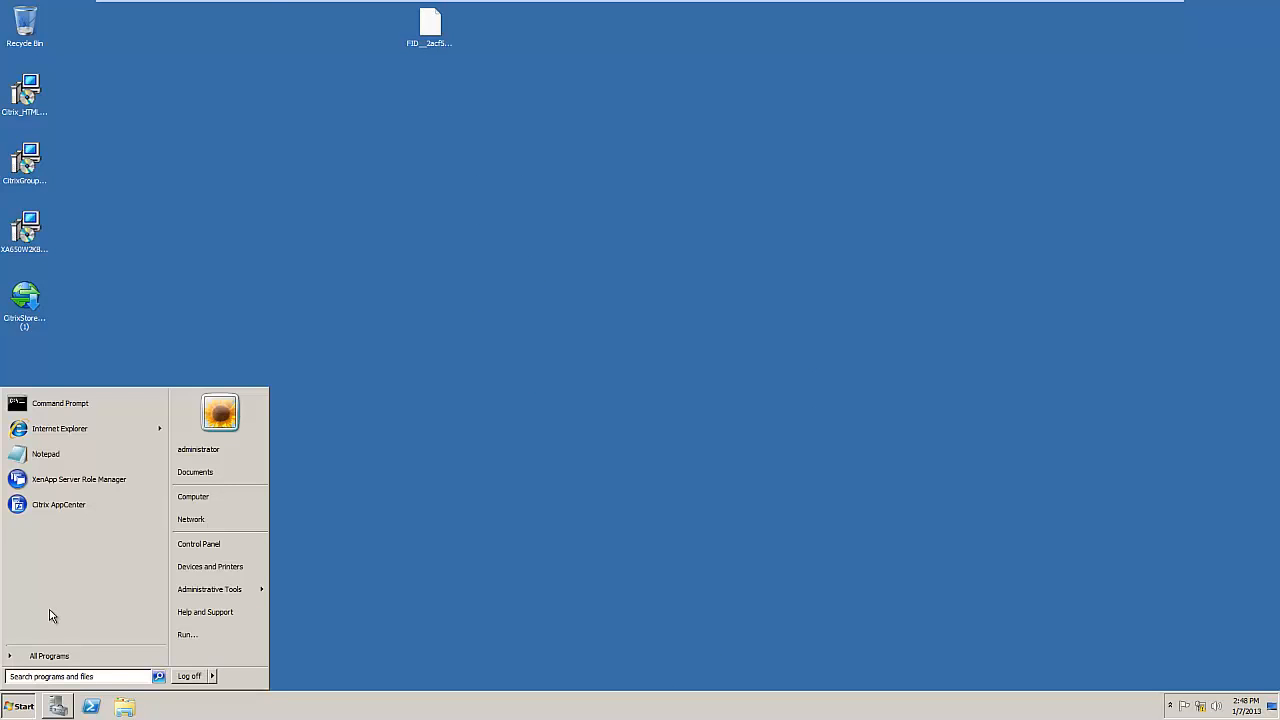
{"action": "left_click", "coordinate": [52, 655]}
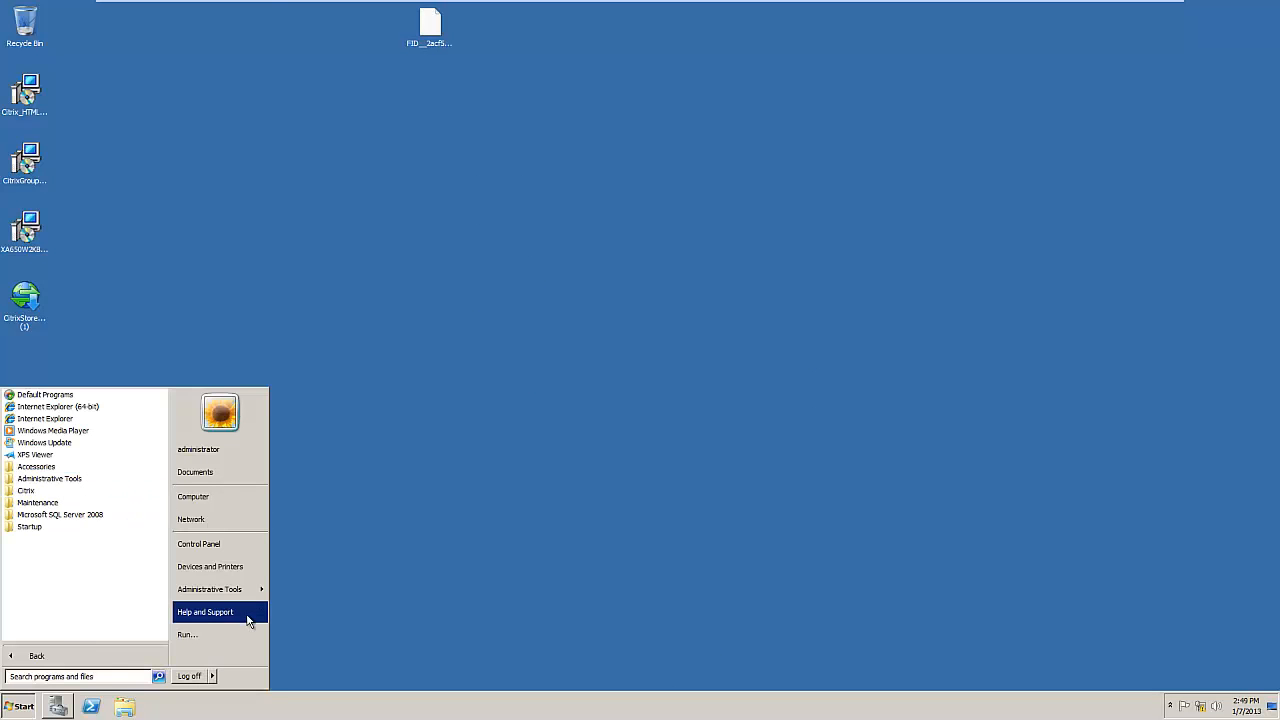
{"action": "mouse_move", "coordinate": [252, 590]}
{"action": "mouse_move", "coordinate": [406, 314]}
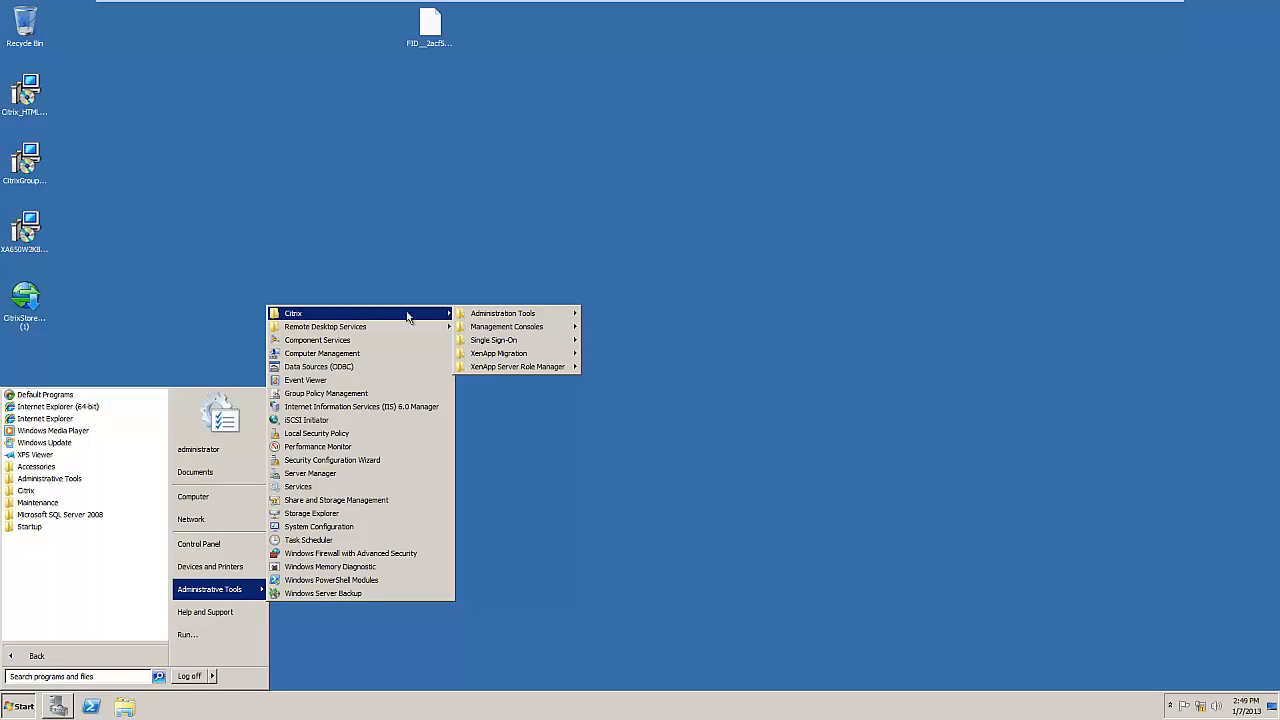
{"action": "mouse_move", "coordinate": [515, 327]}
{"action": "left_click", "coordinate": [645, 340]}
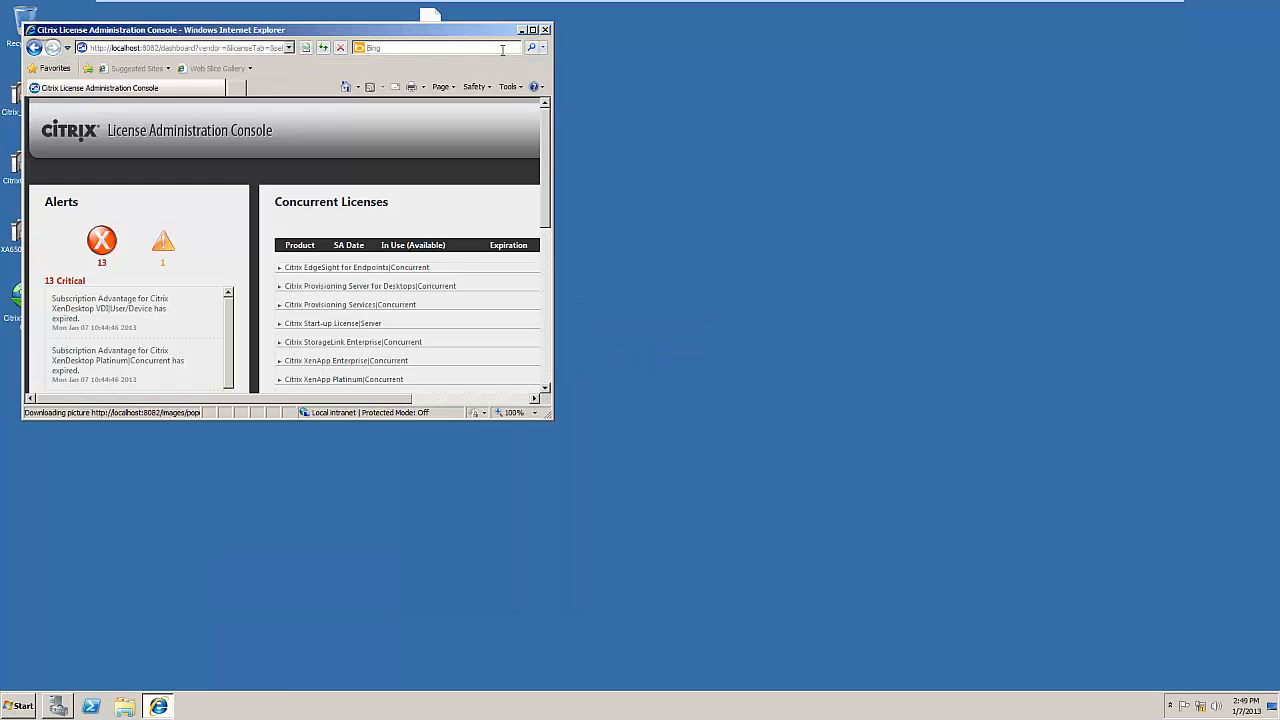
{"action": "left_click", "coordinate": [533, 30]}
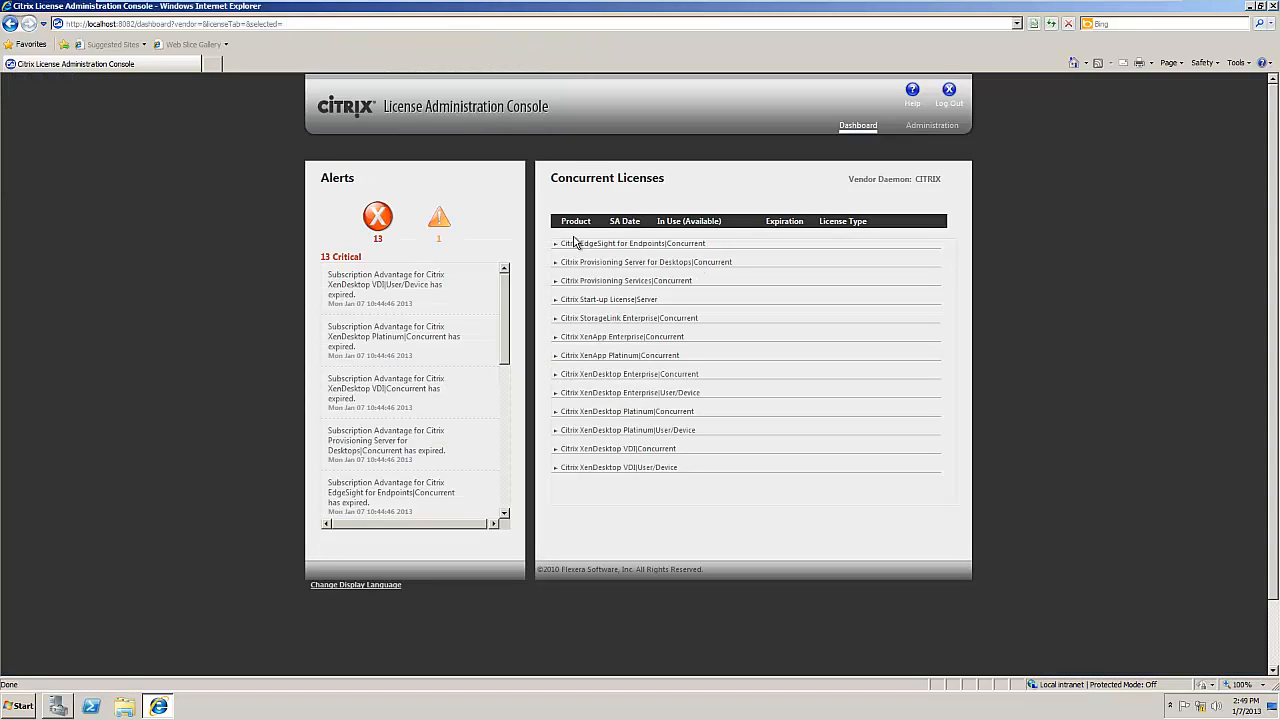
Step: Expand the license rows for EdgeSight, Provisioning, Start-up, StorageLink, XenApp and XenDesktop
{"action": "left_click", "coordinate": [556, 245]}
{"action": "left_click", "coordinate": [557, 274]}
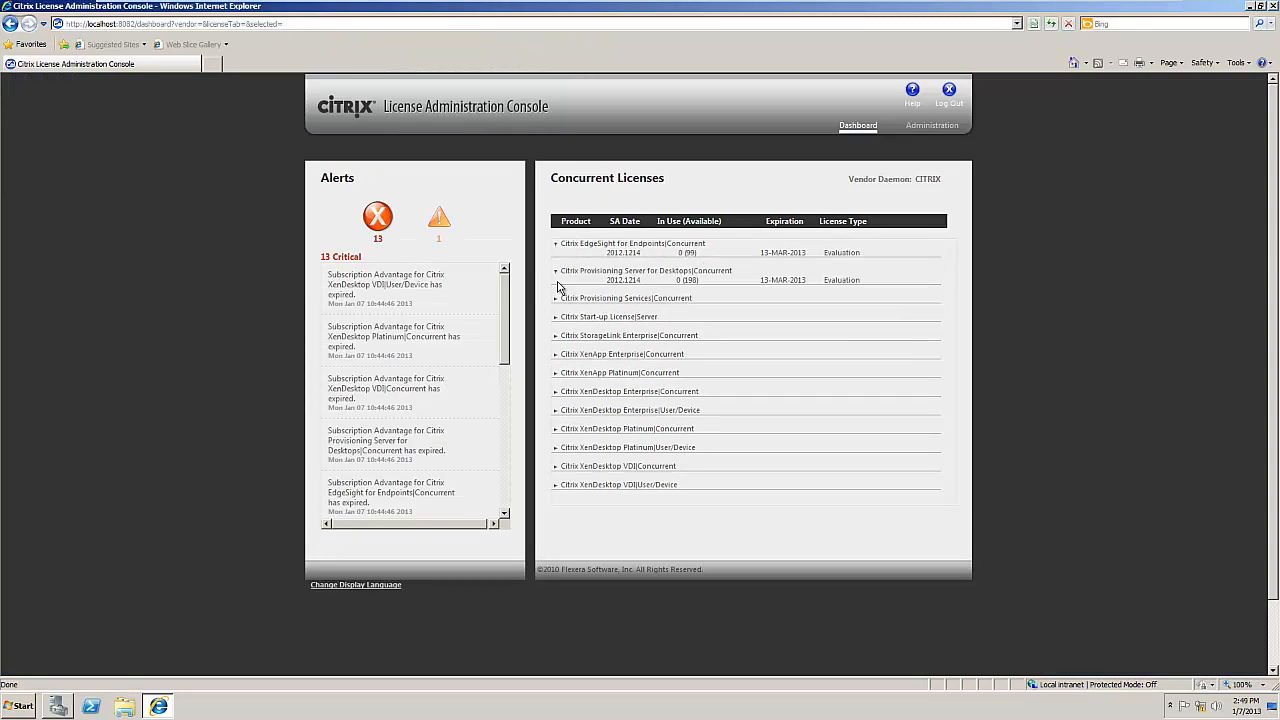
{"action": "left_click", "coordinate": [557, 300]}
{"action": "left_click", "coordinate": [557, 328]}
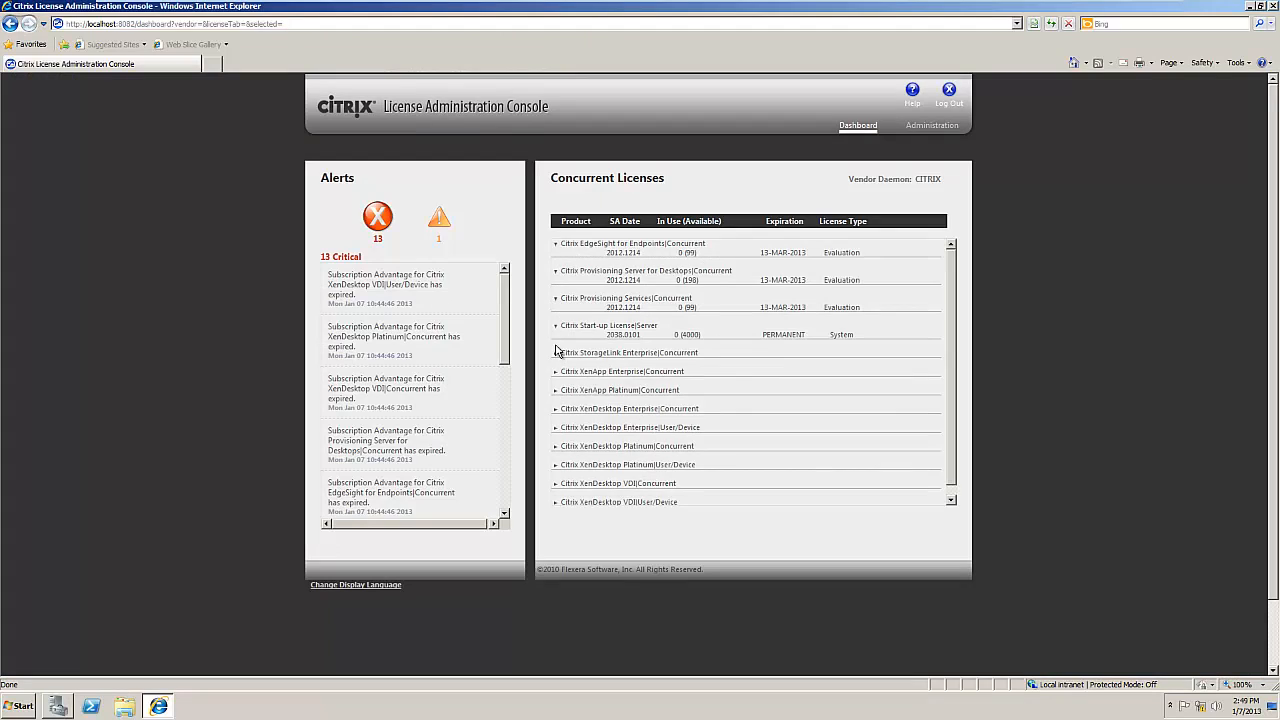
{"action": "left_click", "coordinate": [557, 353]}
{"action": "left_click", "coordinate": [557, 381]}
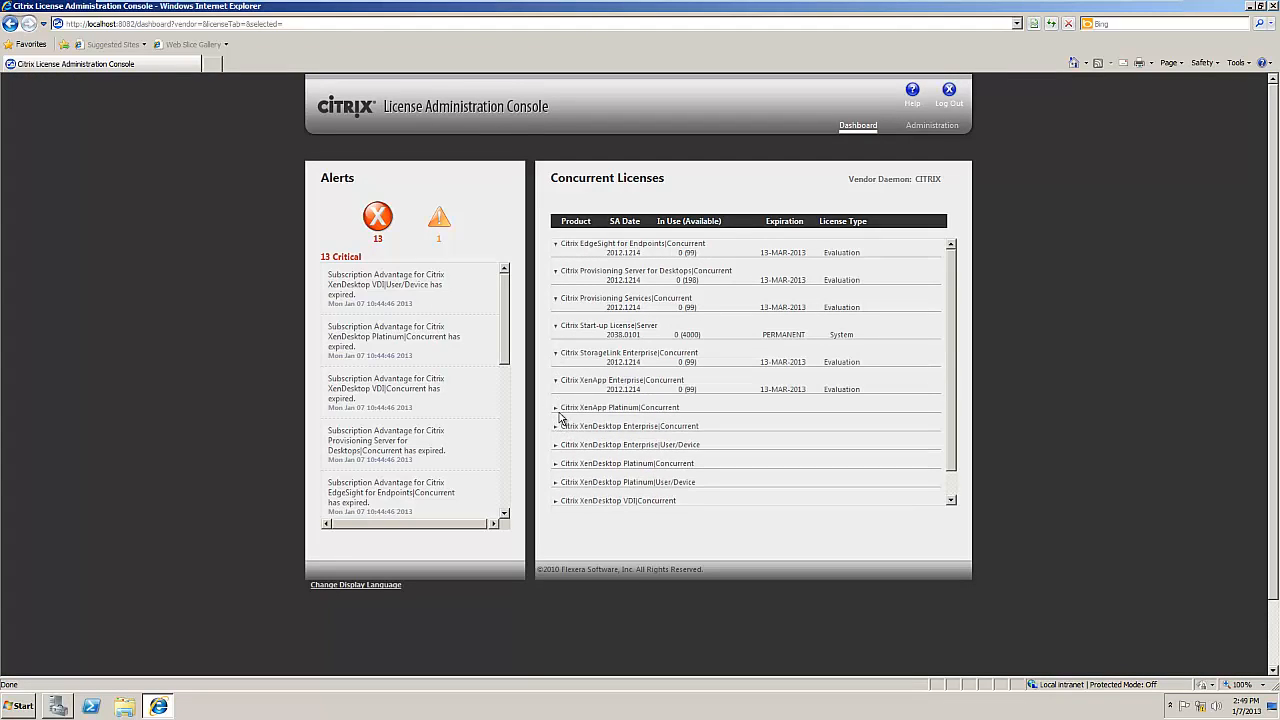
{"action": "left_click", "coordinate": [558, 427]}
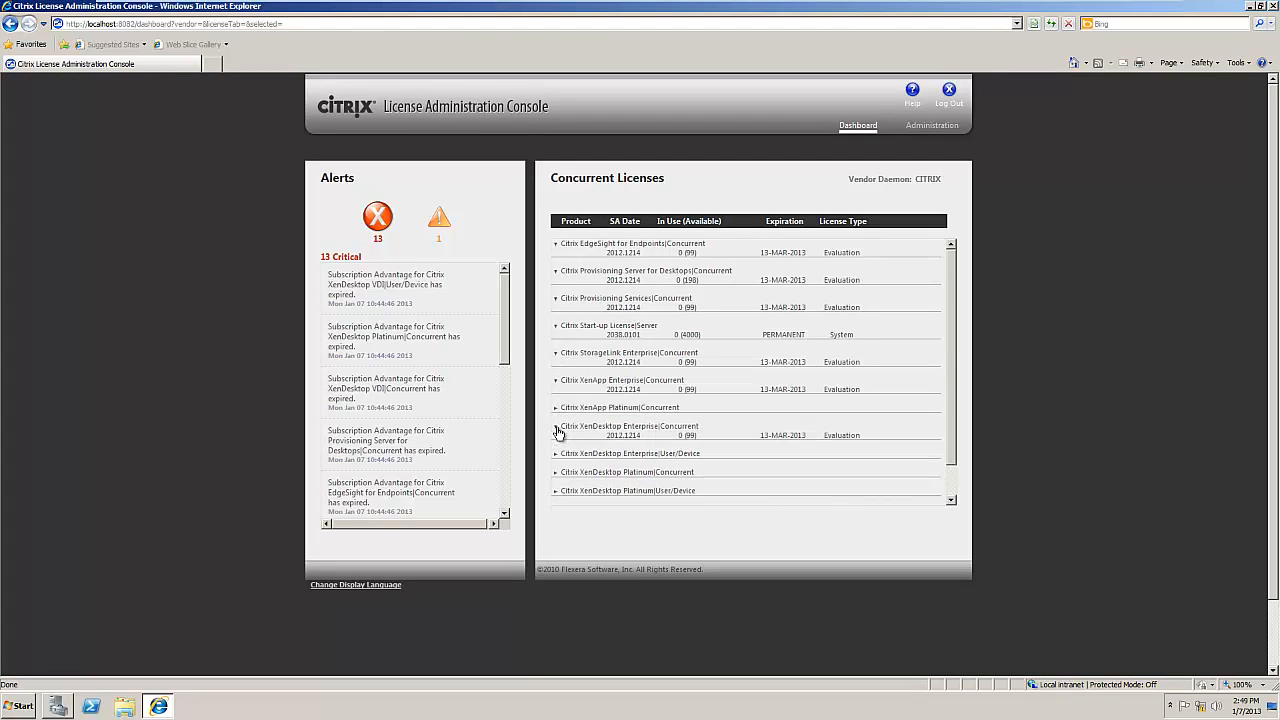
{"action": "left_click", "coordinate": [558, 409]}
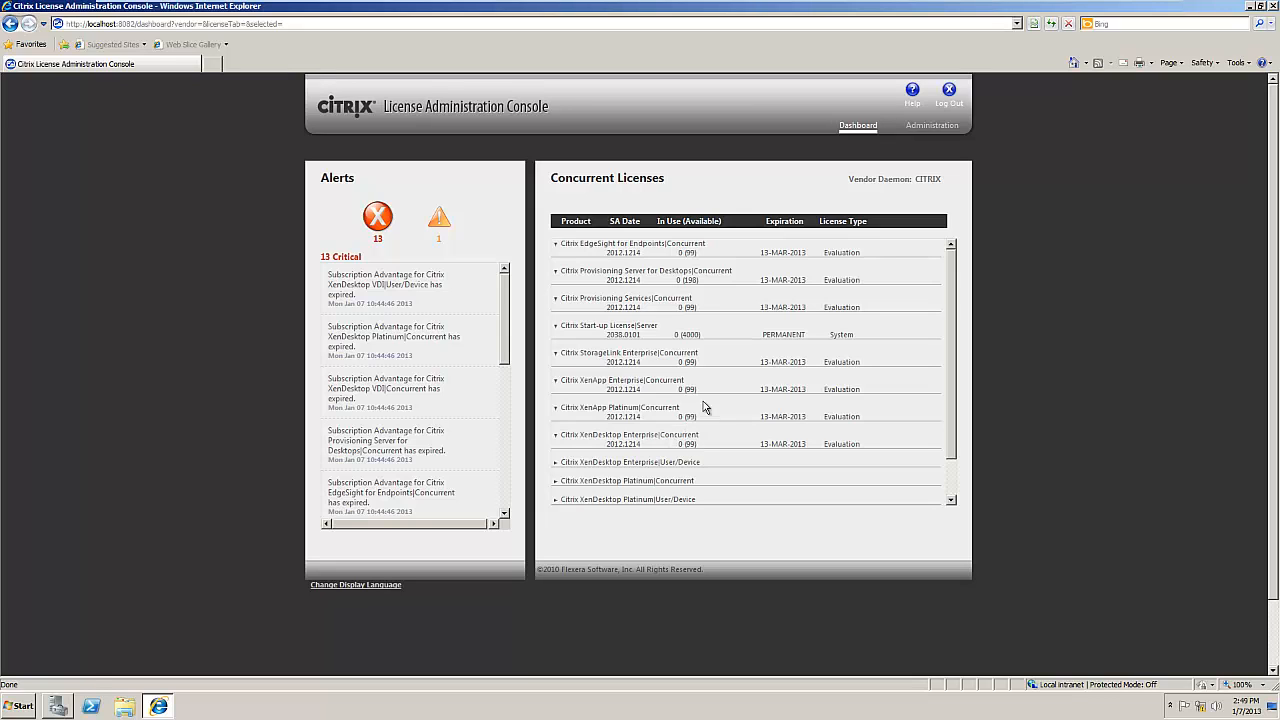
{"action": "key", "text": "Num_Lock"}
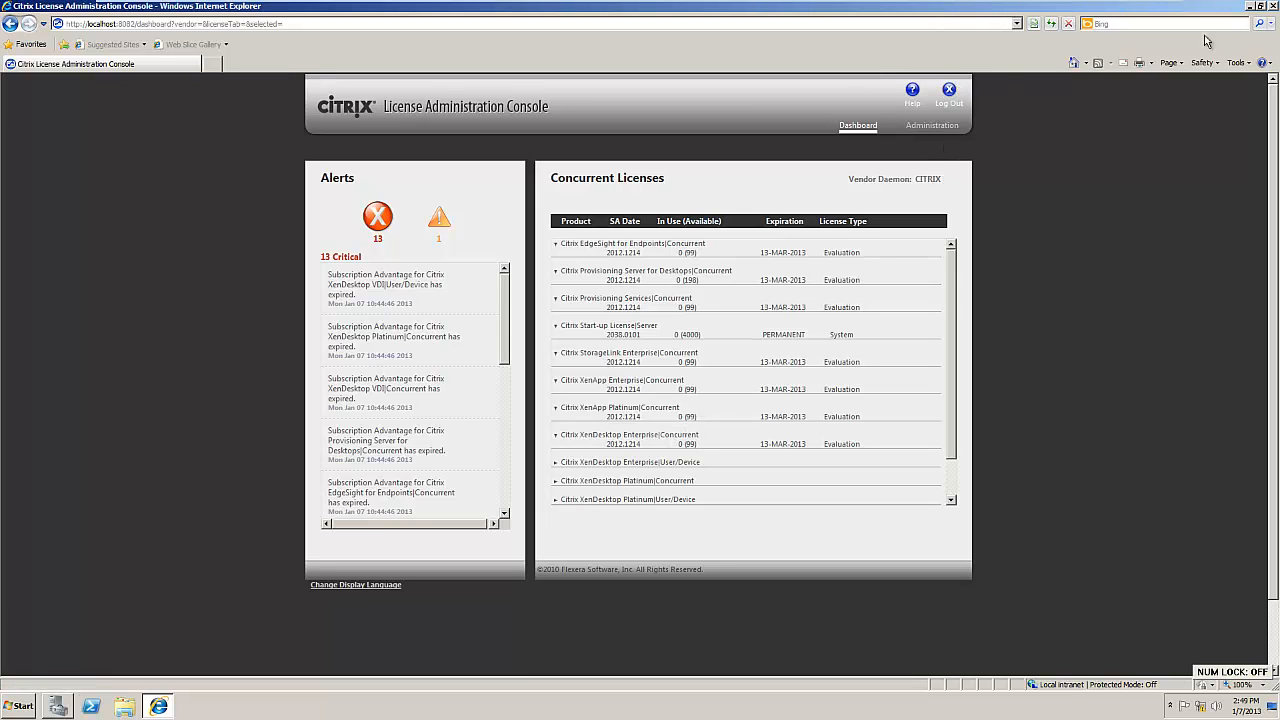
Step: Close the license console and launch Citrix AppCenter maximized
{"action": "left_click", "coordinate": [1273, 6]}
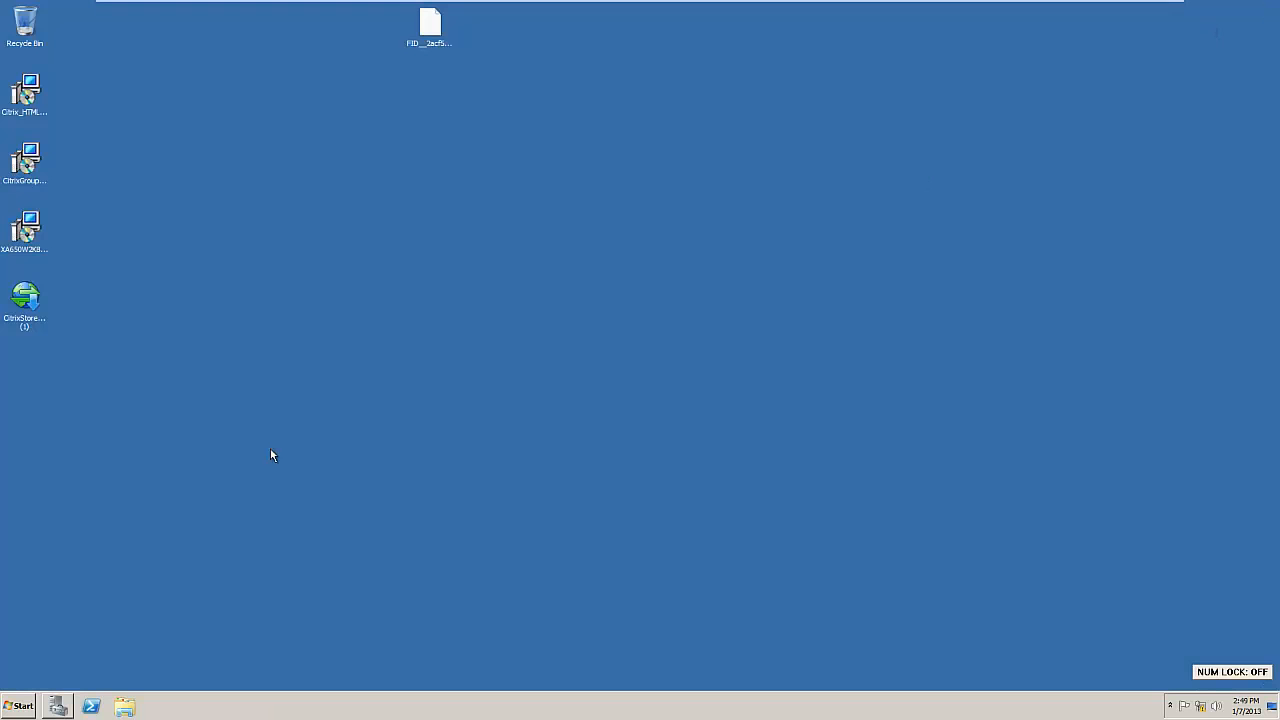
{"action": "left_click", "coordinate": [19, 703]}
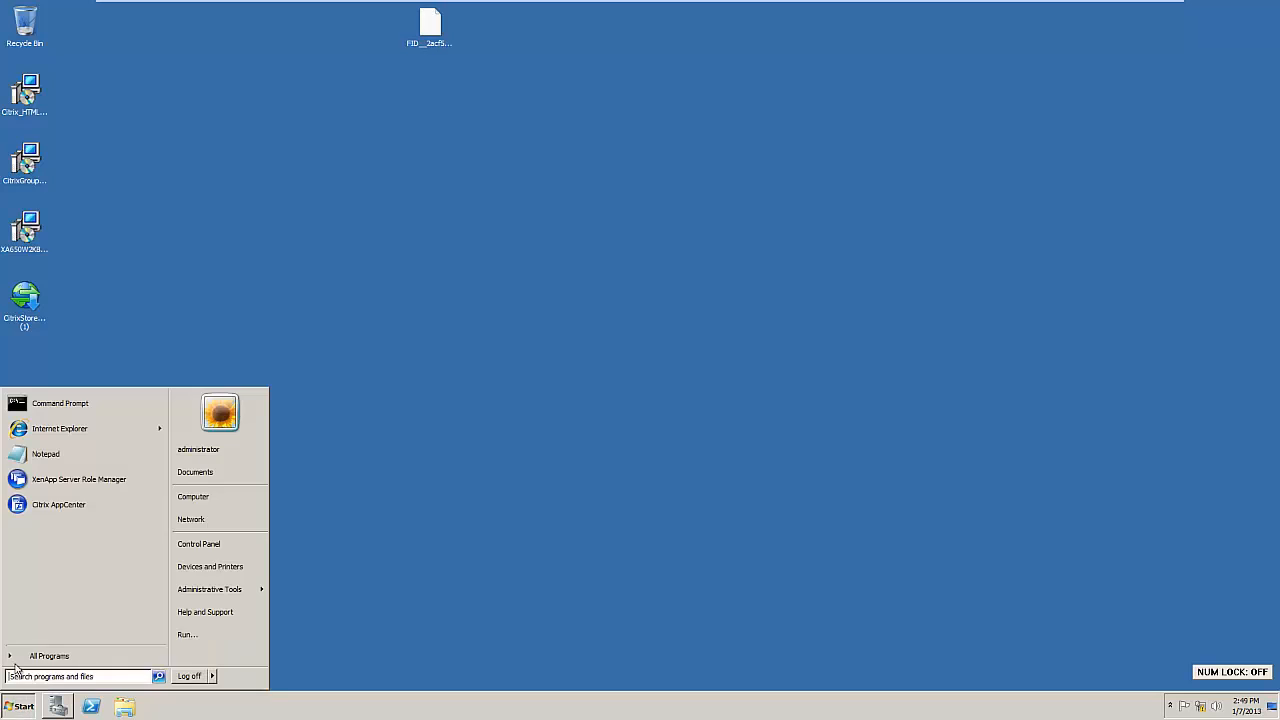
{"action": "left_click", "coordinate": [57, 504]}
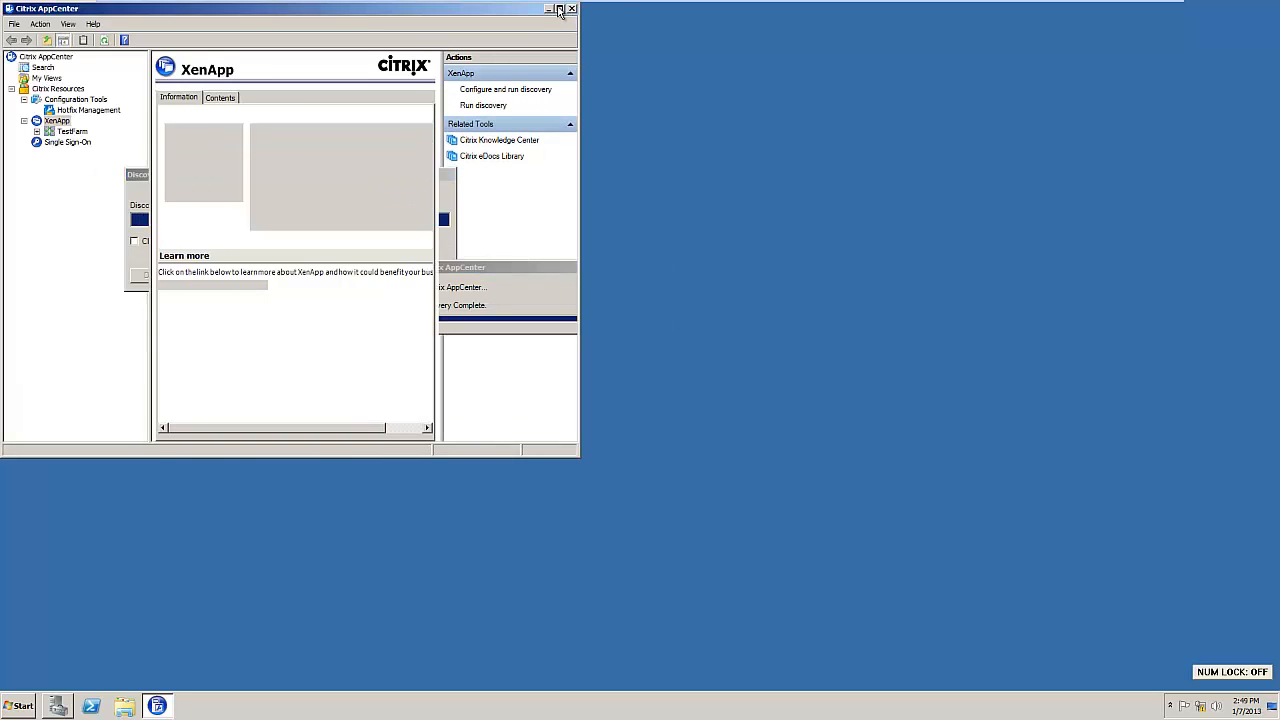
{"action": "left_click", "coordinate": [560, 9]}
Step: Expand TestFarm > Applications, select Shared Desktop, then minimize AppCenter
{"action": "left_click", "coordinate": [34, 128]}
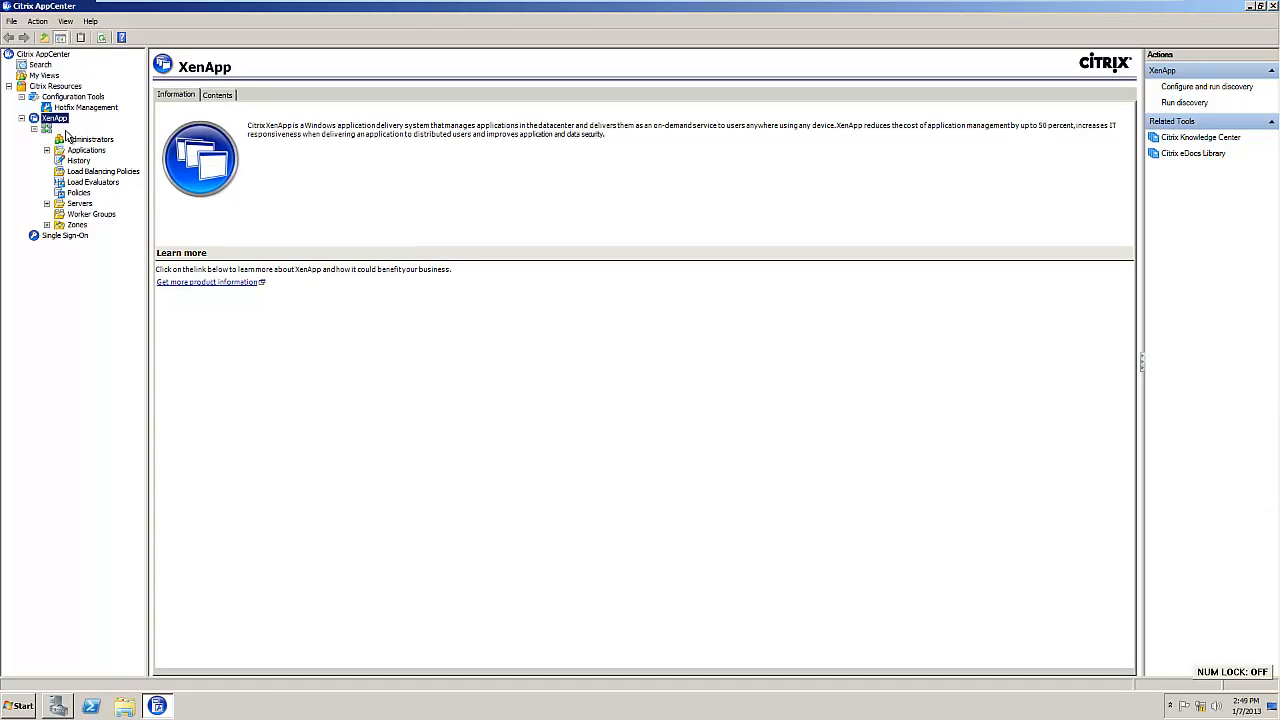
{"action": "left_click", "coordinate": [70, 130]}
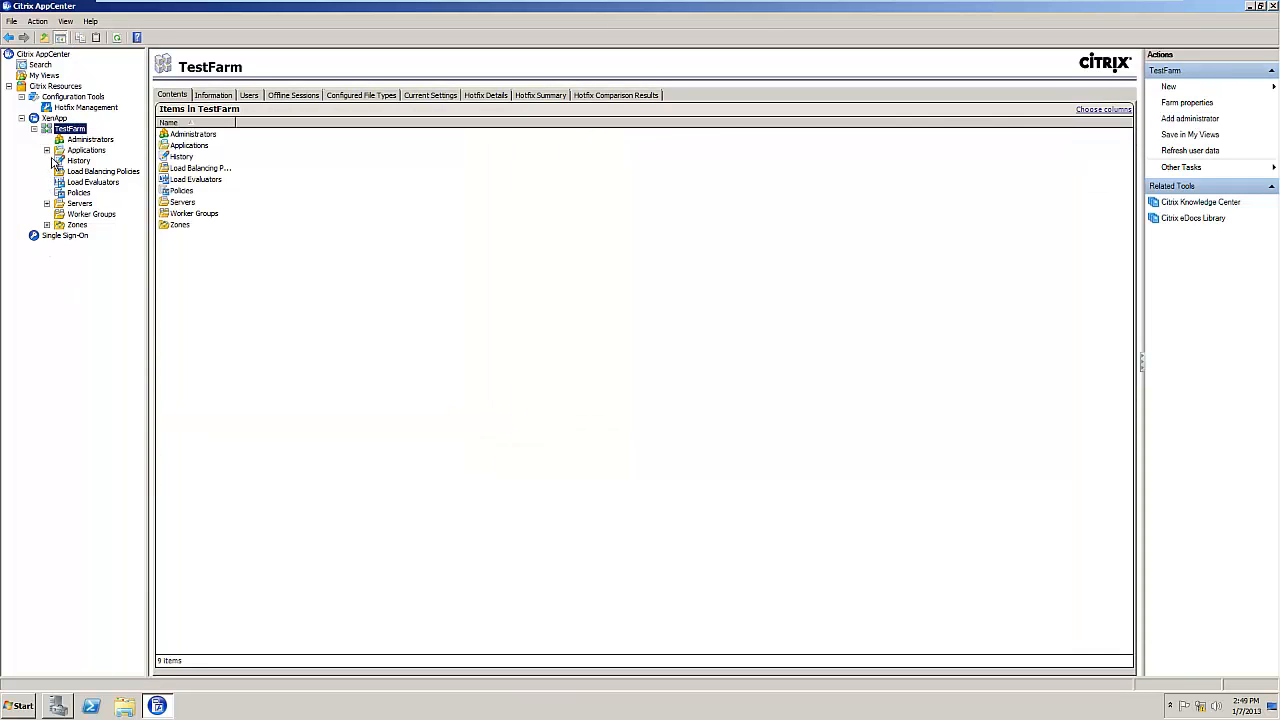
{"action": "left_click", "coordinate": [47, 150]}
{"action": "left_click", "coordinate": [100, 160]}
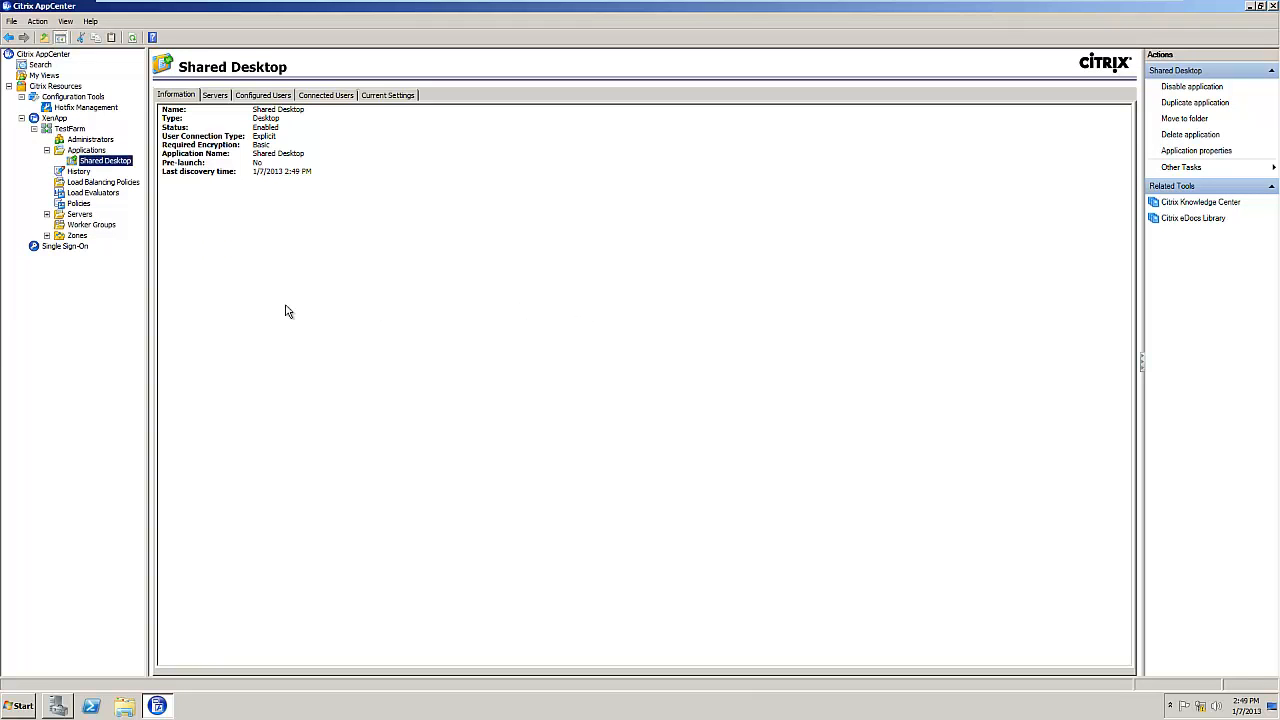
{"action": "key", "text": "Num_Lock"}
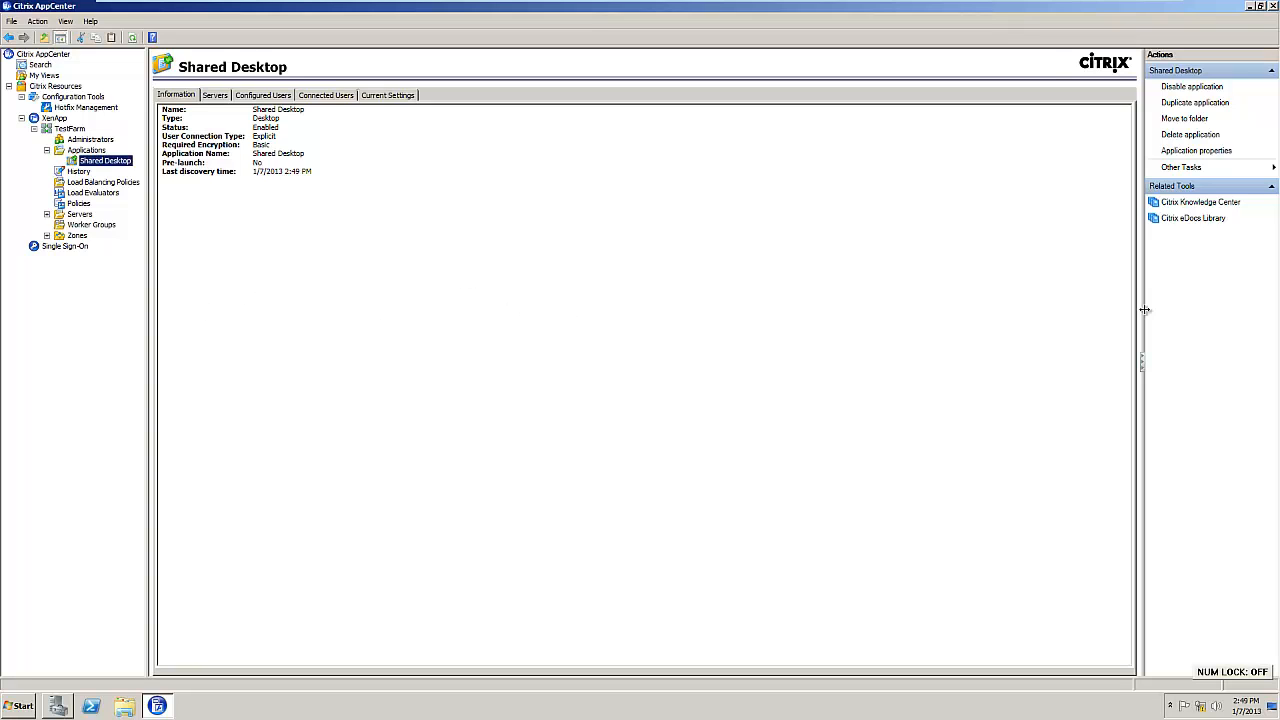
{"action": "left_click", "coordinate": [1249, 7]}
{"action": "key", "text": "Num_Lock"}
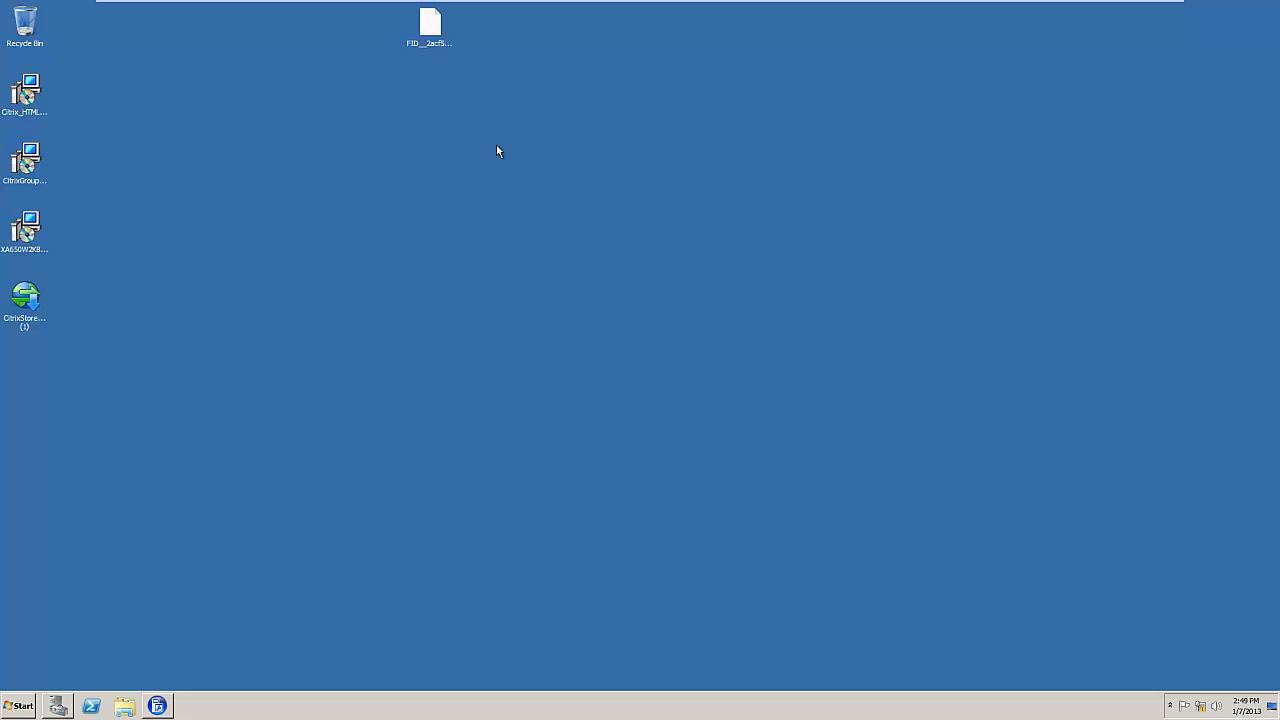
Step: Select the desktop installer icons in turn, then launch the XA650W2K8R2 X64R01 hotfix rollup
{"action": "left_click", "coordinate": [33, 240]}
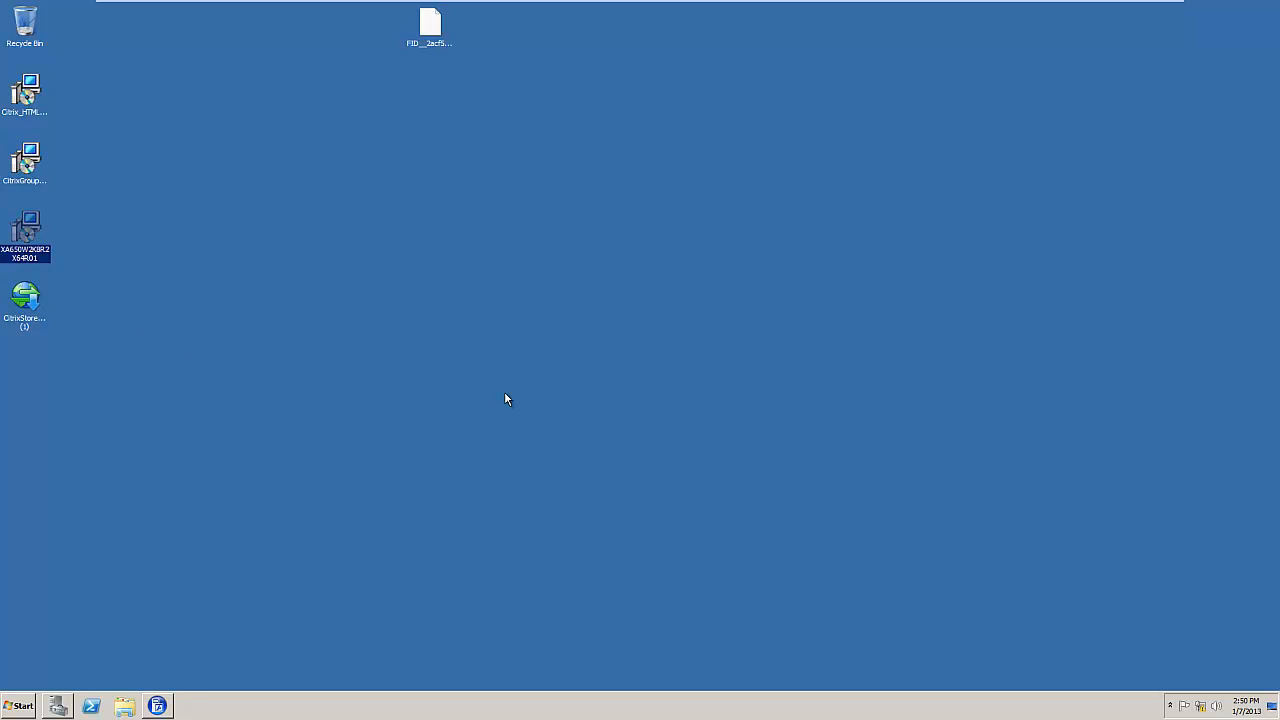
{"action": "key", "text": "Num_Lock"}
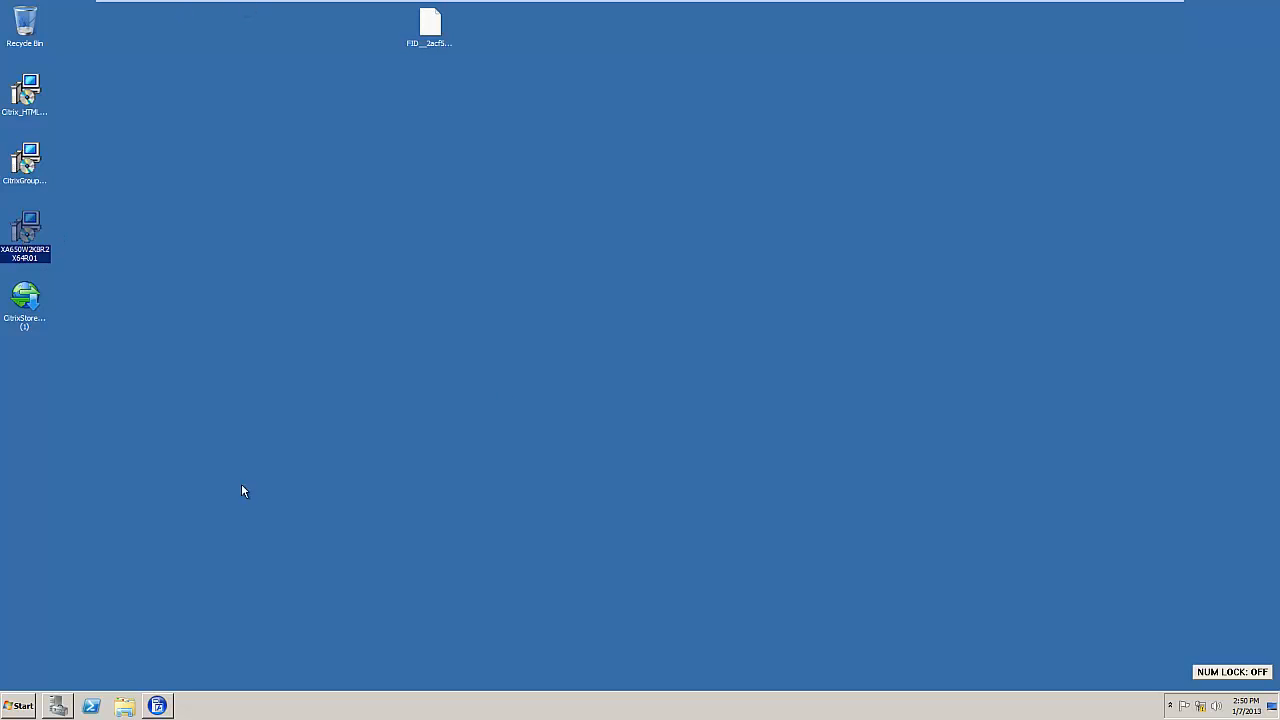
{"action": "left_click", "coordinate": [24, 168]}
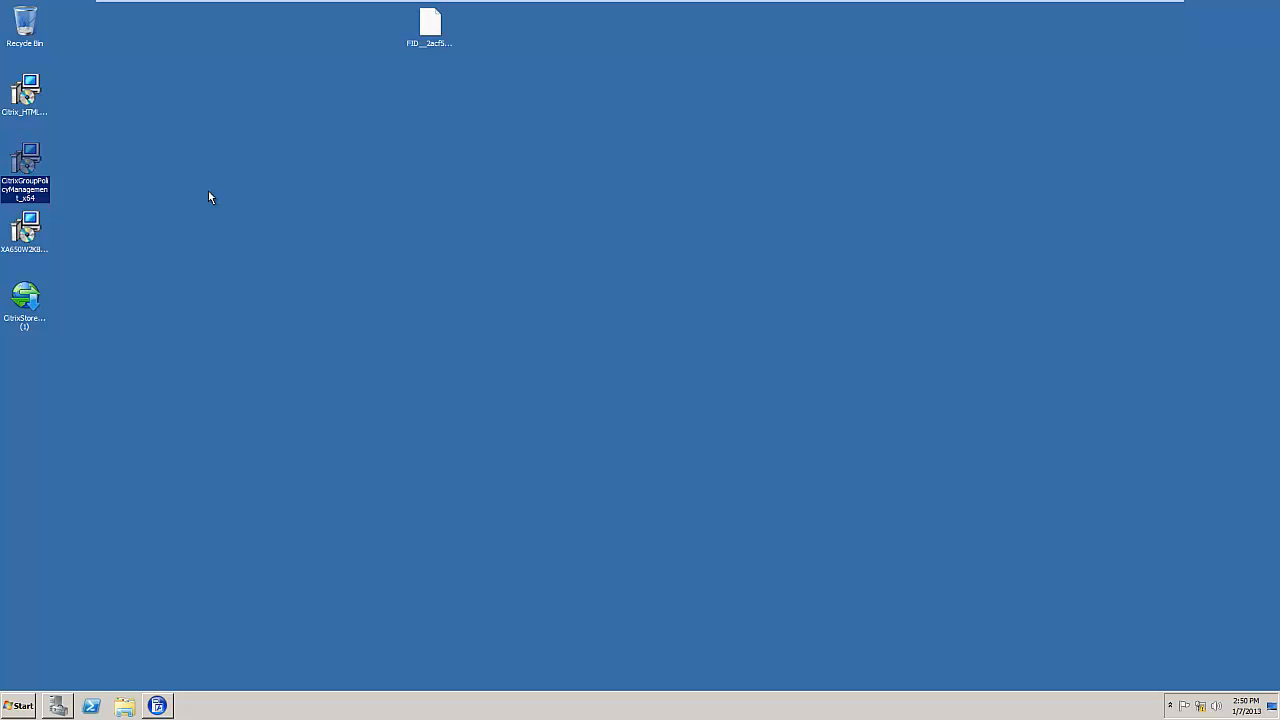
{"action": "double_click", "coordinate": [26, 286]}
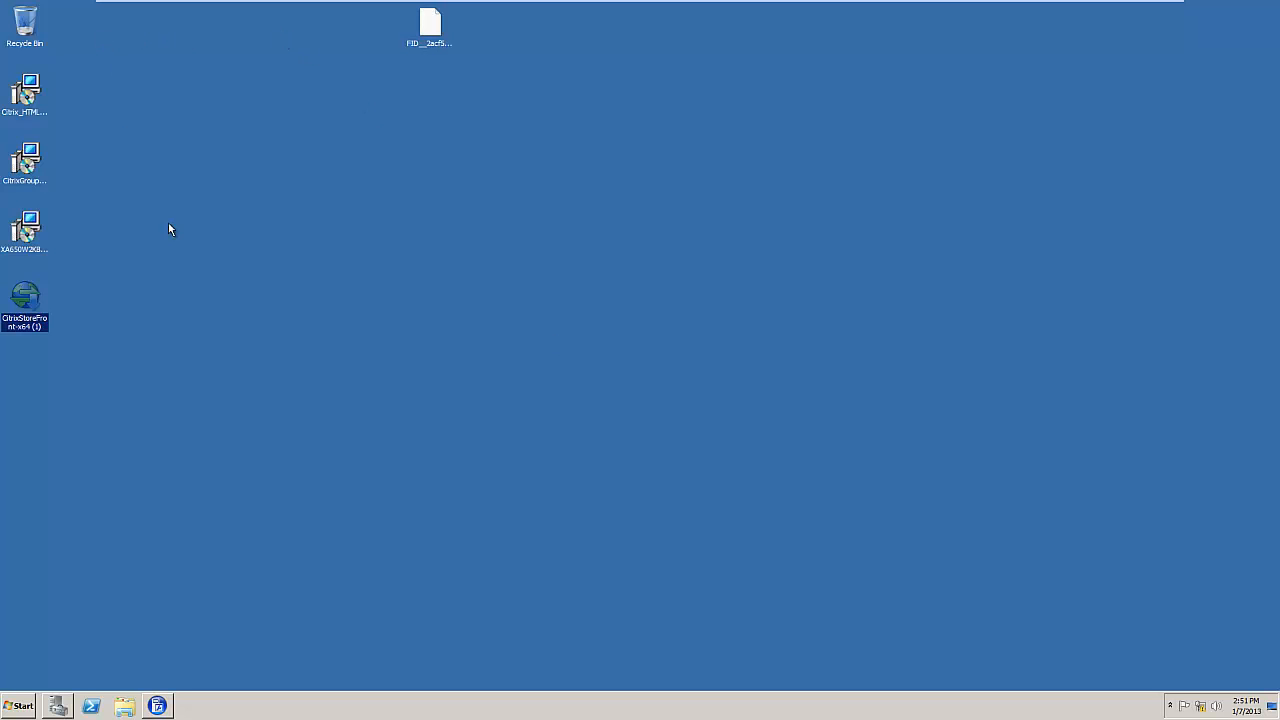
{"action": "left_click", "coordinate": [37, 102]}
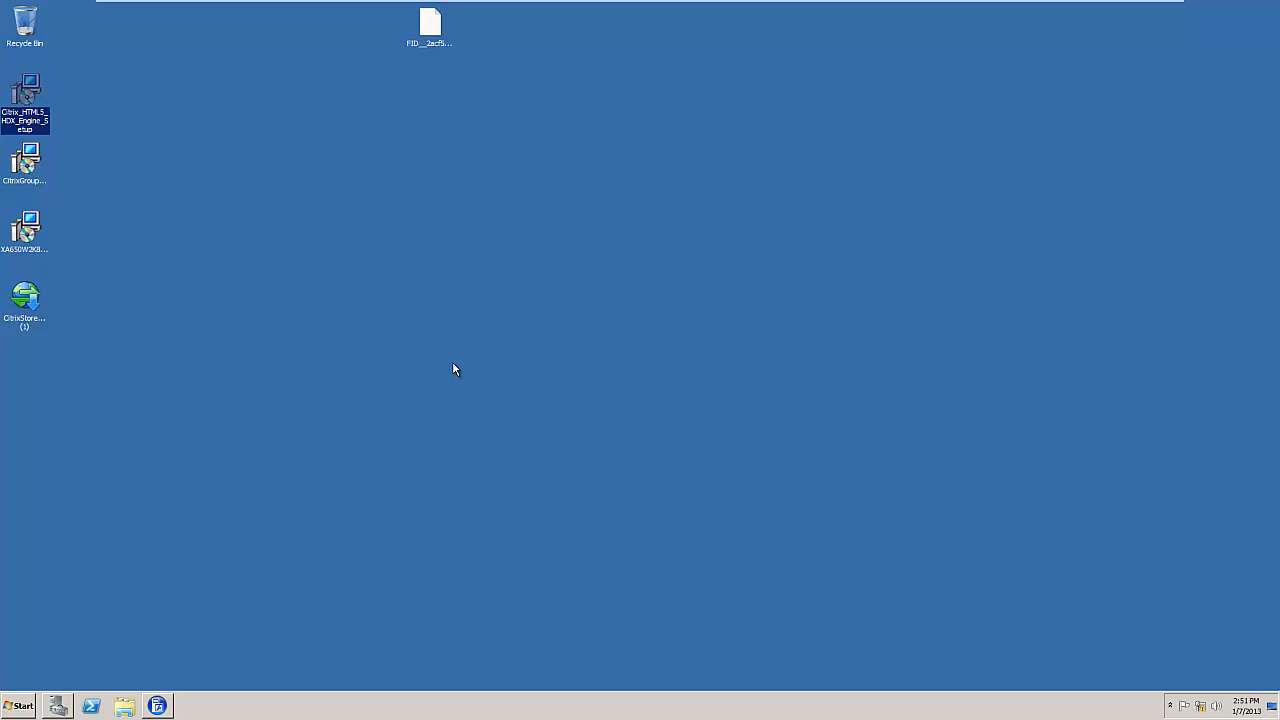
{"action": "double_click", "coordinate": [29, 224]}
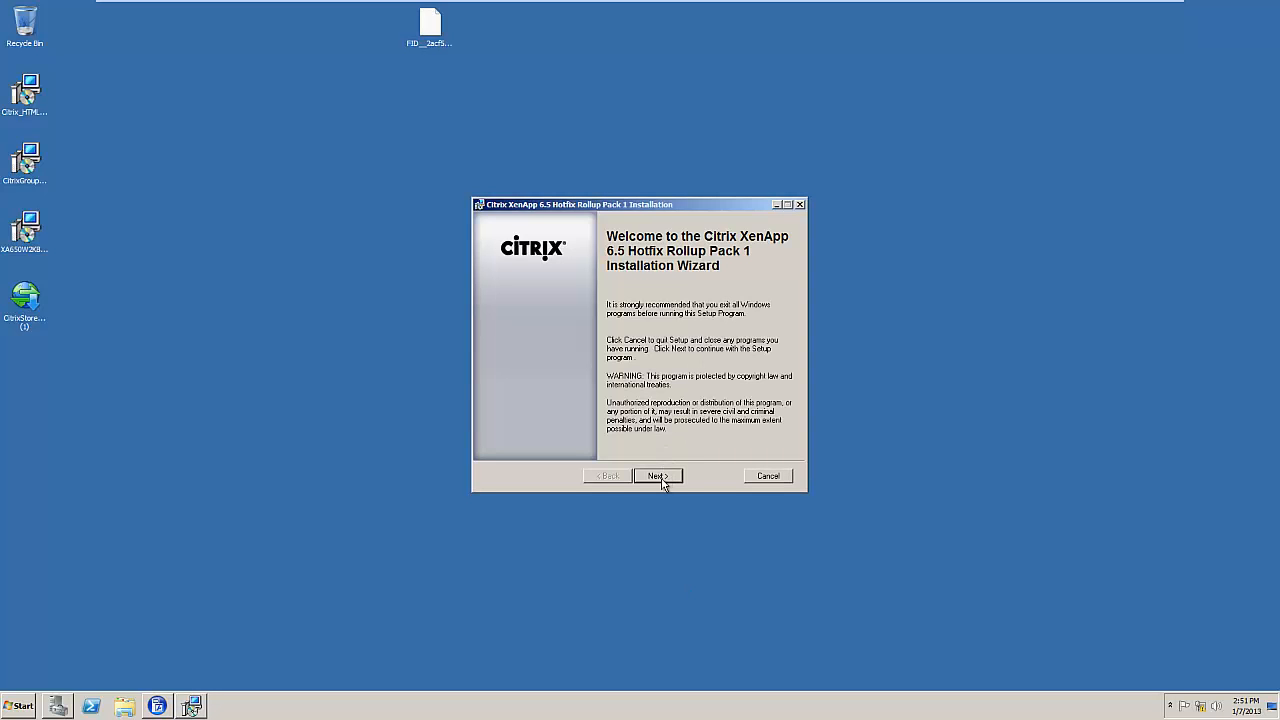
Step: Install Hotfix Rollup Pack 1, close the configured window, and restart the server now
{"action": "left_click", "coordinate": [658, 476]}
{"action": "key", "text": "Num_Lock"}
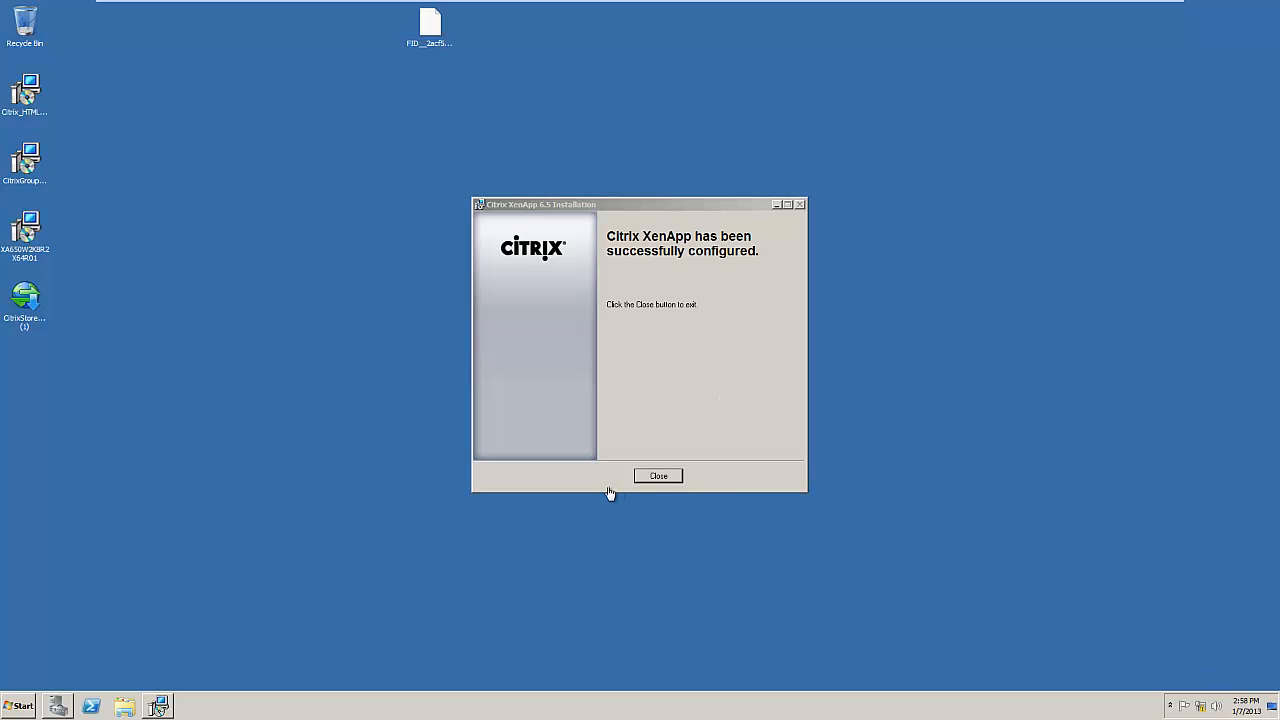
{"action": "left_click", "coordinate": [660, 477]}
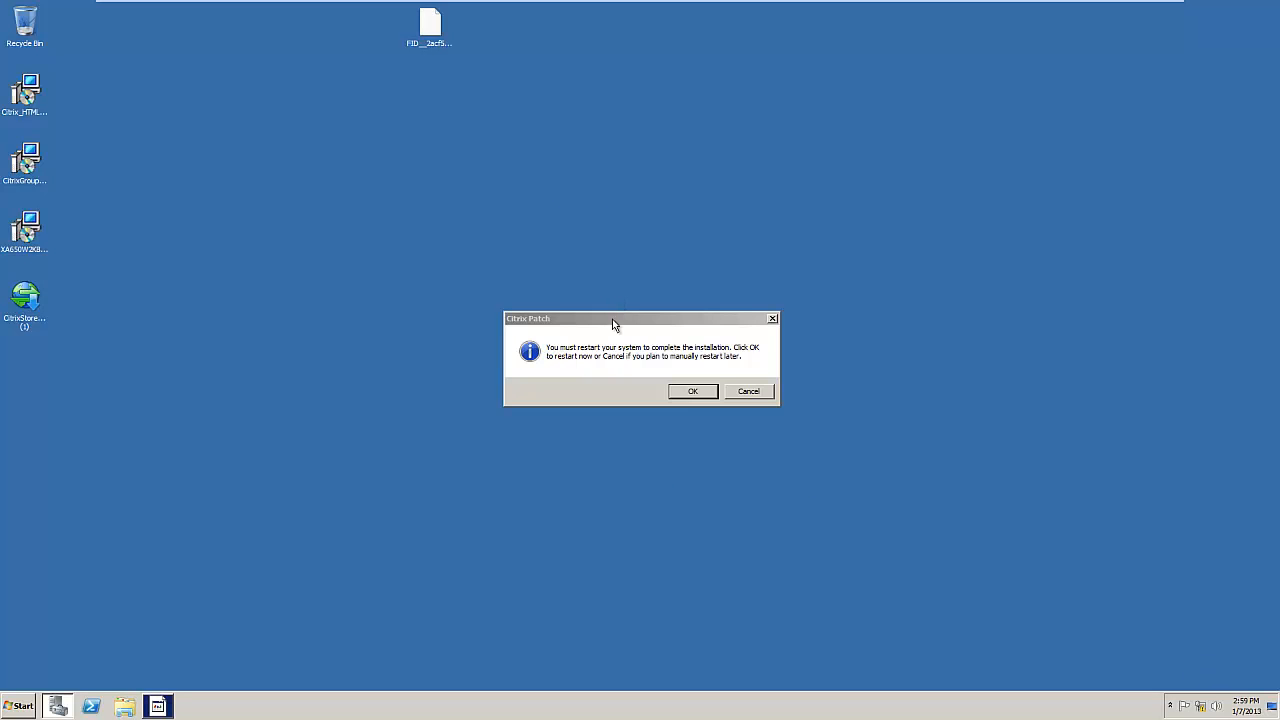
{"action": "left_click", "coordinate": [690, 392]}
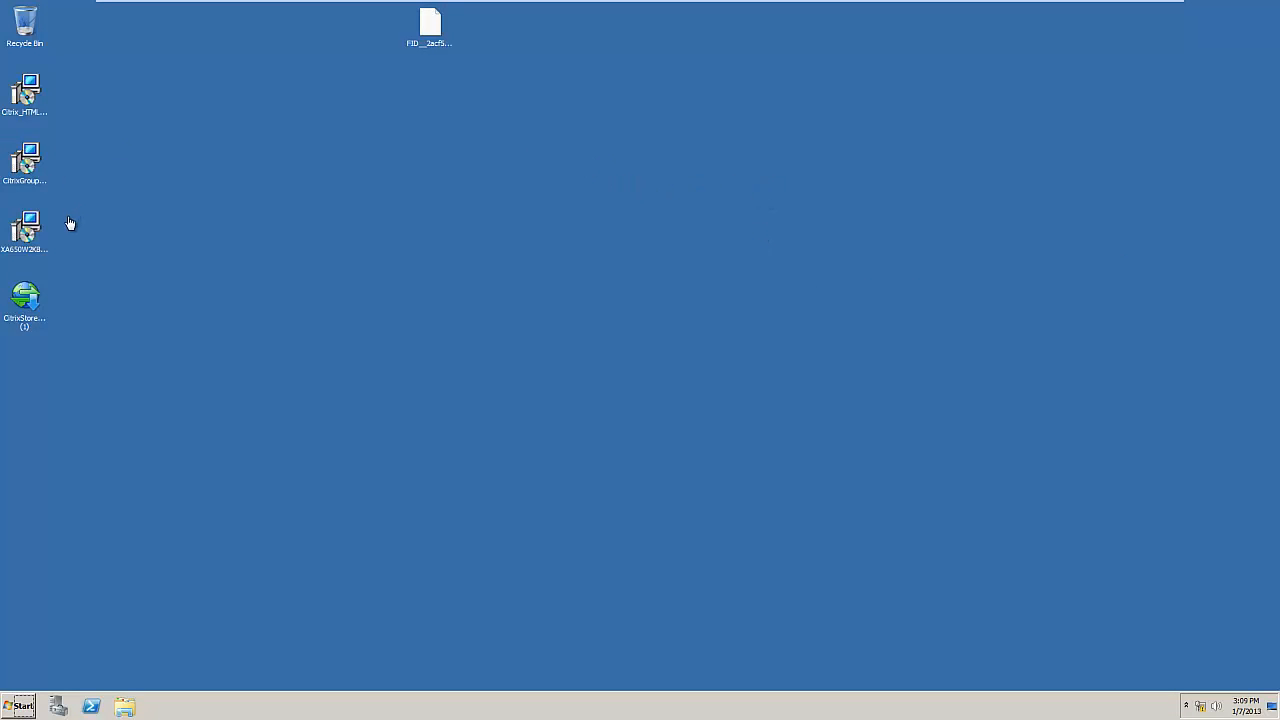
{"action": "key", "text": "Num_Lock"}
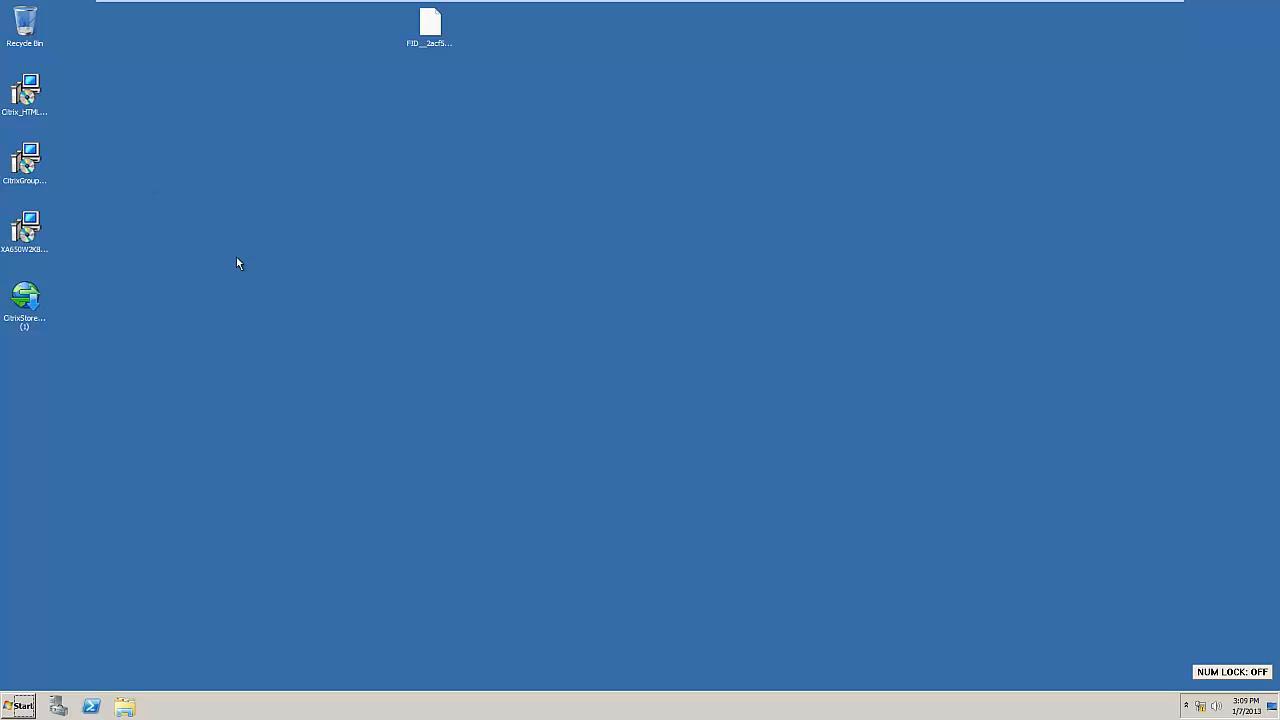
{"action": "double_click", "coordinate": [37, 170]}
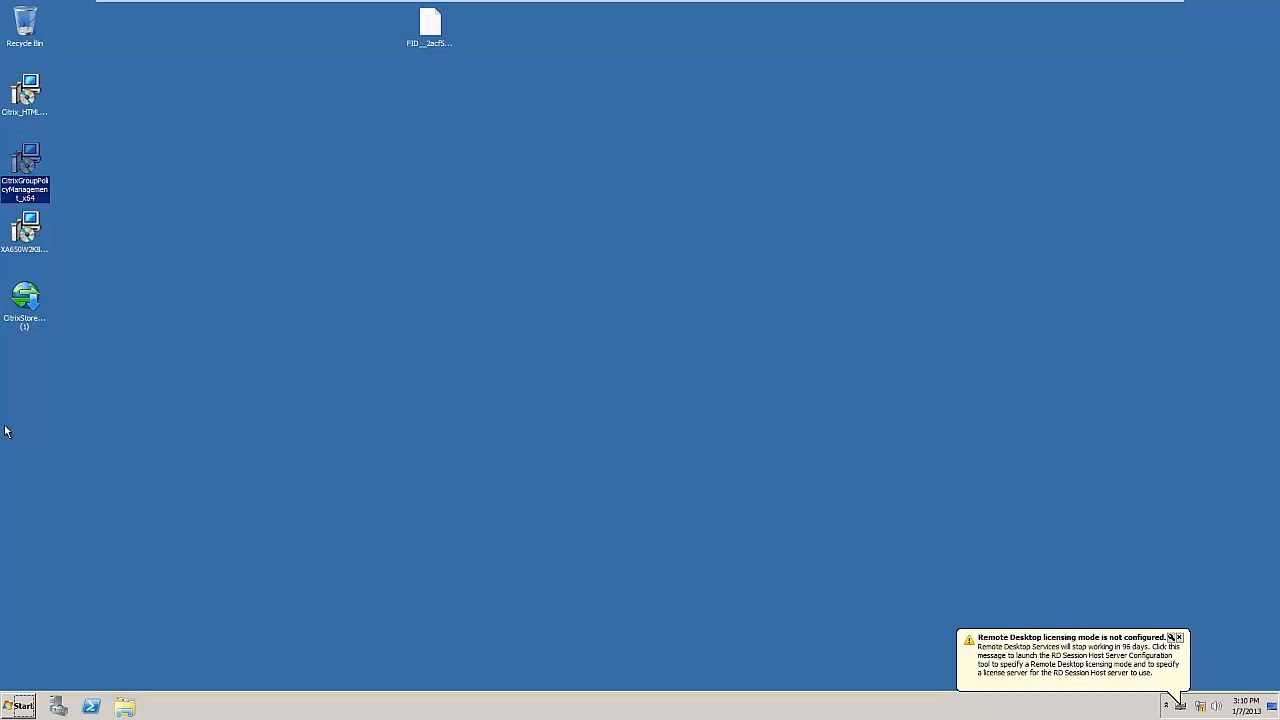
Step: Run CitrixStoreFront-x64, accept the license, and install StoreFront with IIS through to Finish
{"action": "left_click", "coordinate": [24, 297]}
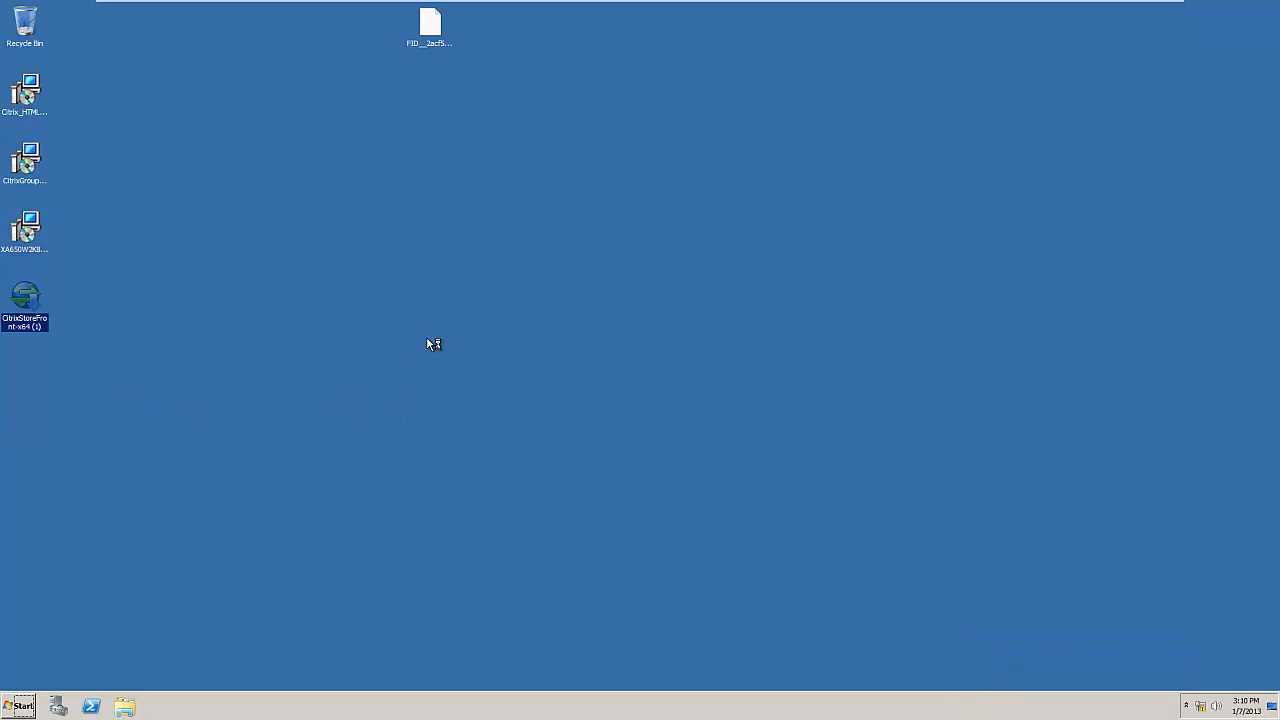
{"action": "key", "text": "Num_Lock"}
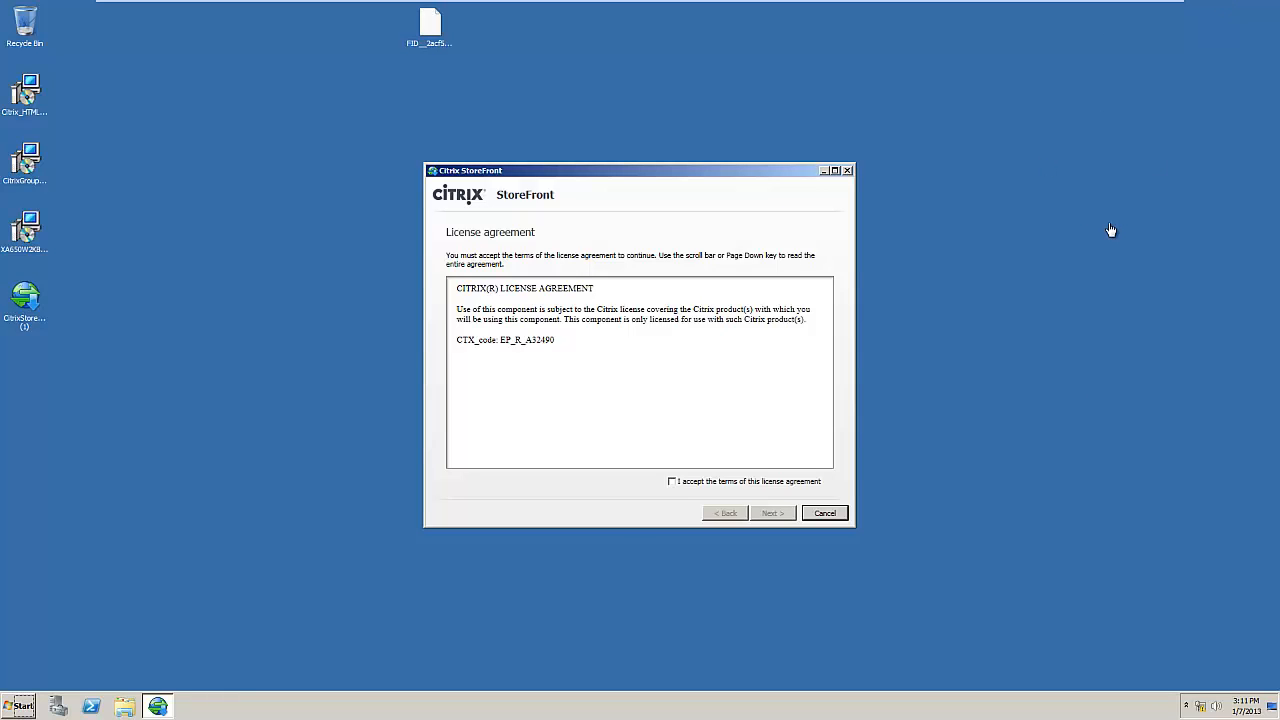
{"action": "key", "text": "Num_Lock"}
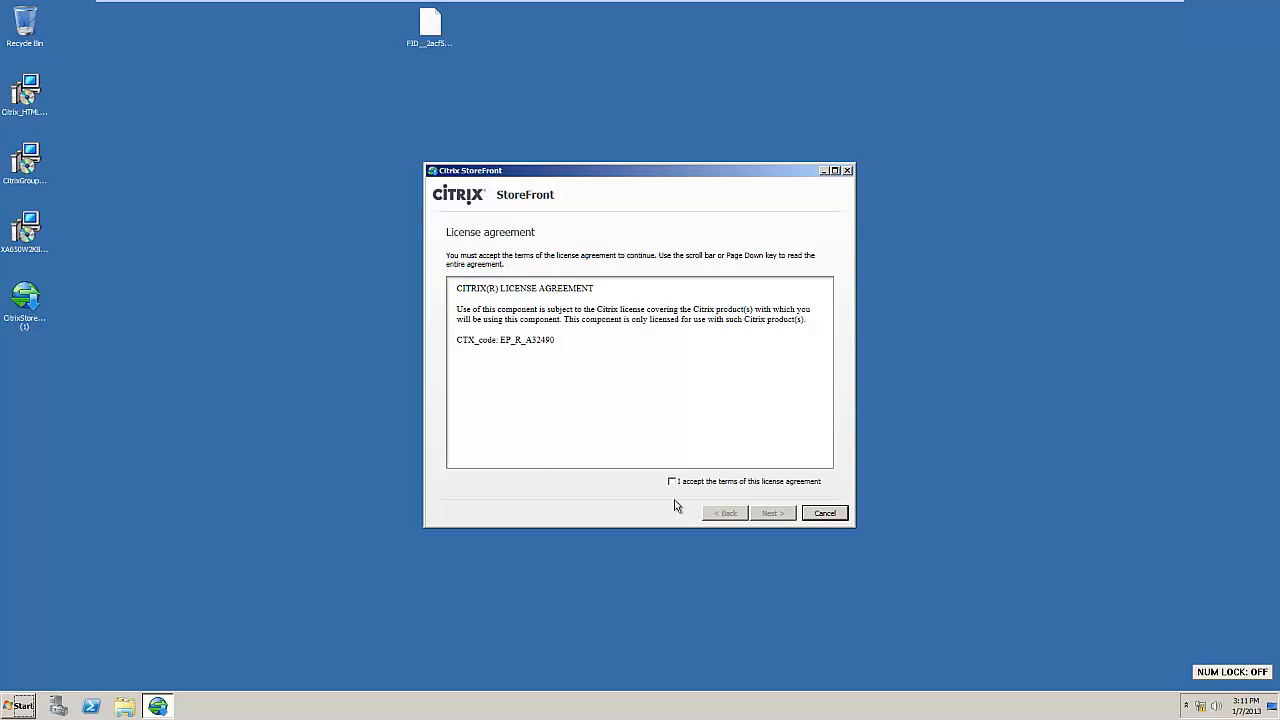
{"action": "left_click", "coordinate": [673, 483]}
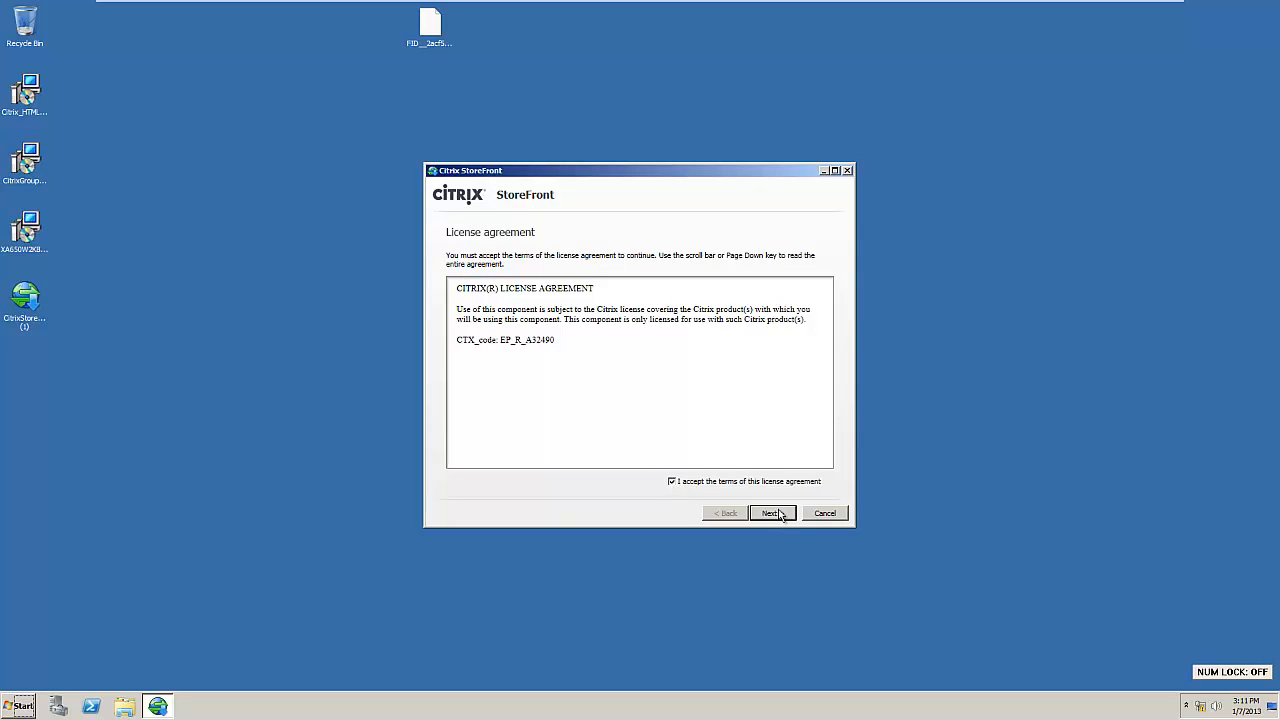
{"action": "left_click", "coordinate": [772, 513]}
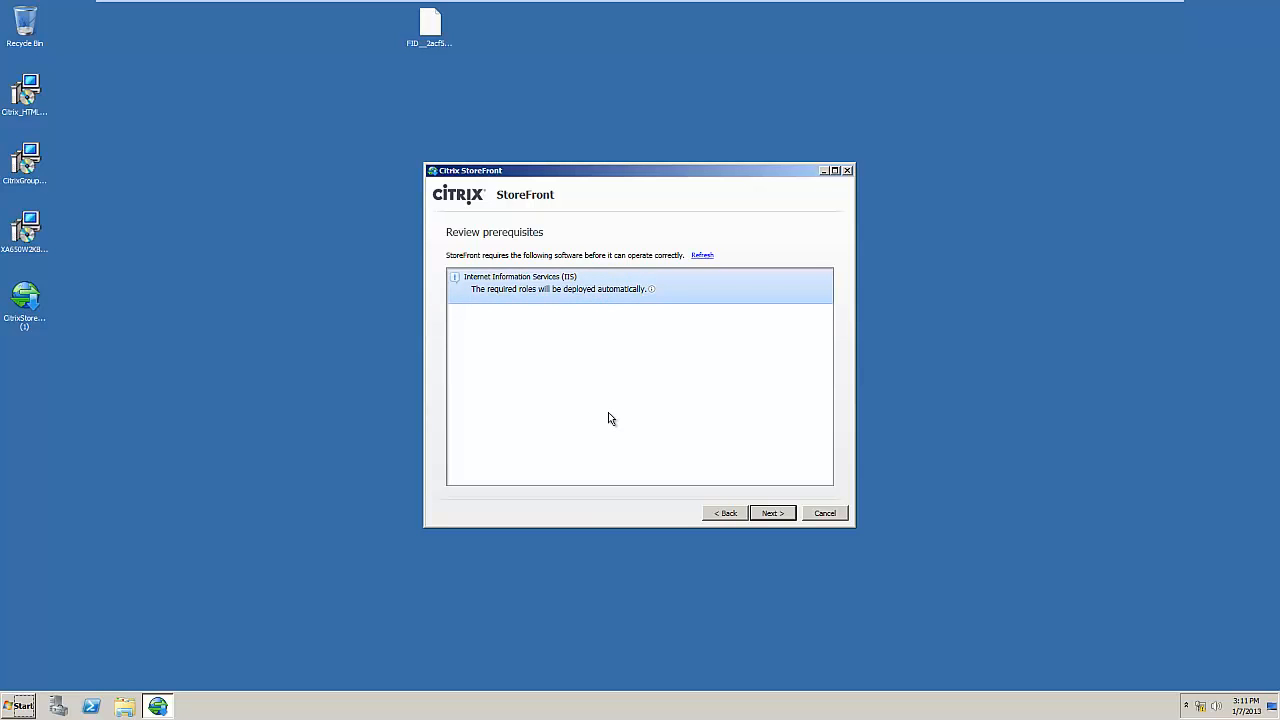
{"action": "left_click", "coordinate": [774, 514]}
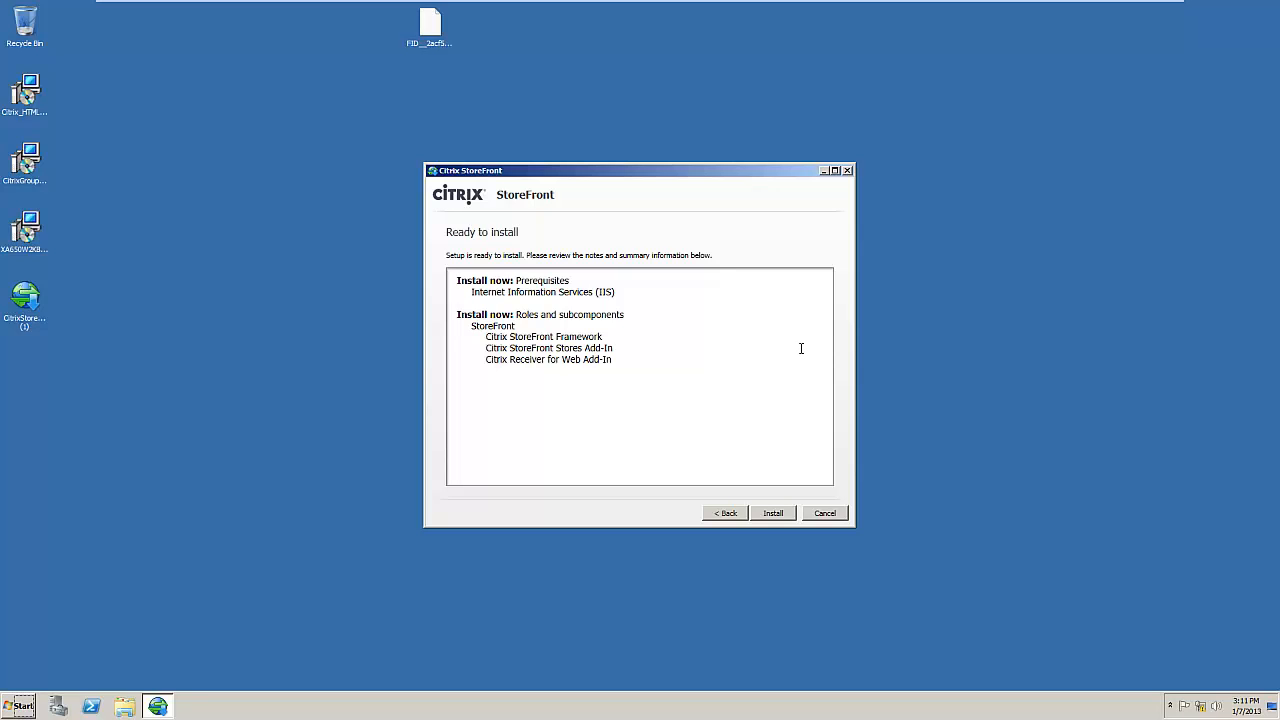
{"action": "left_click", "coordinate": [775, 515]}
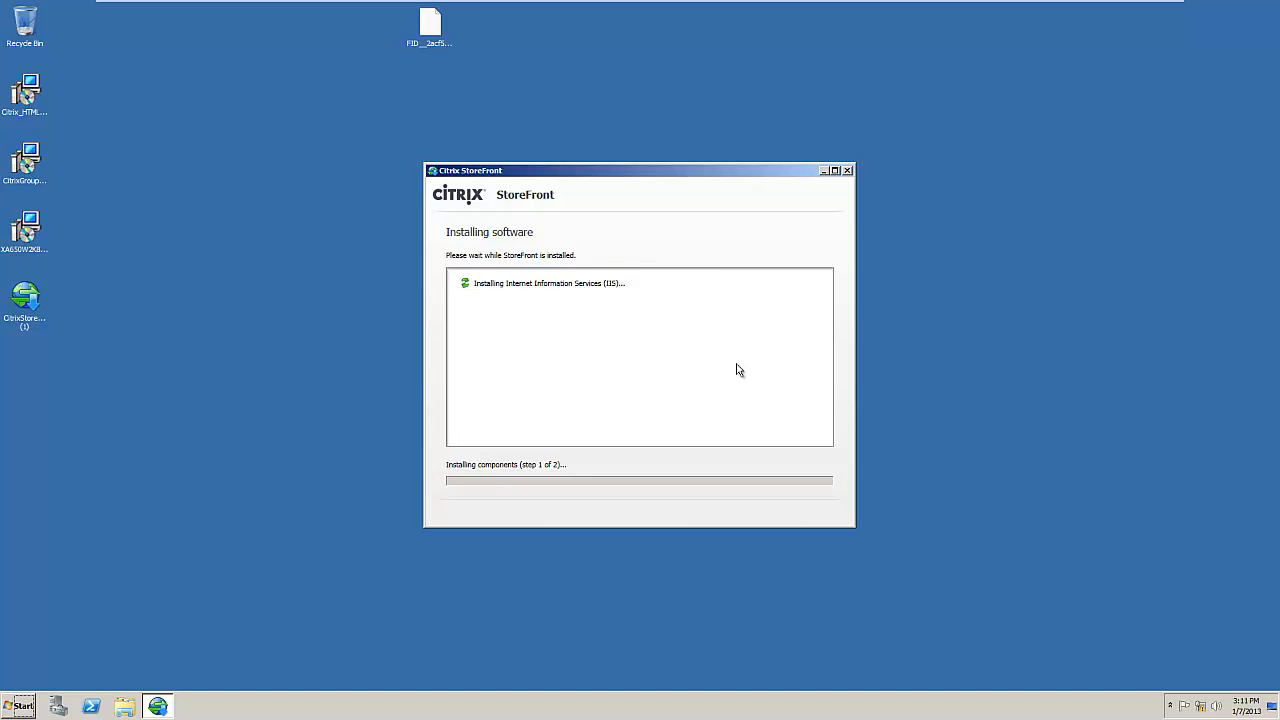
{"action": "key", "text": "Num_Lock"}
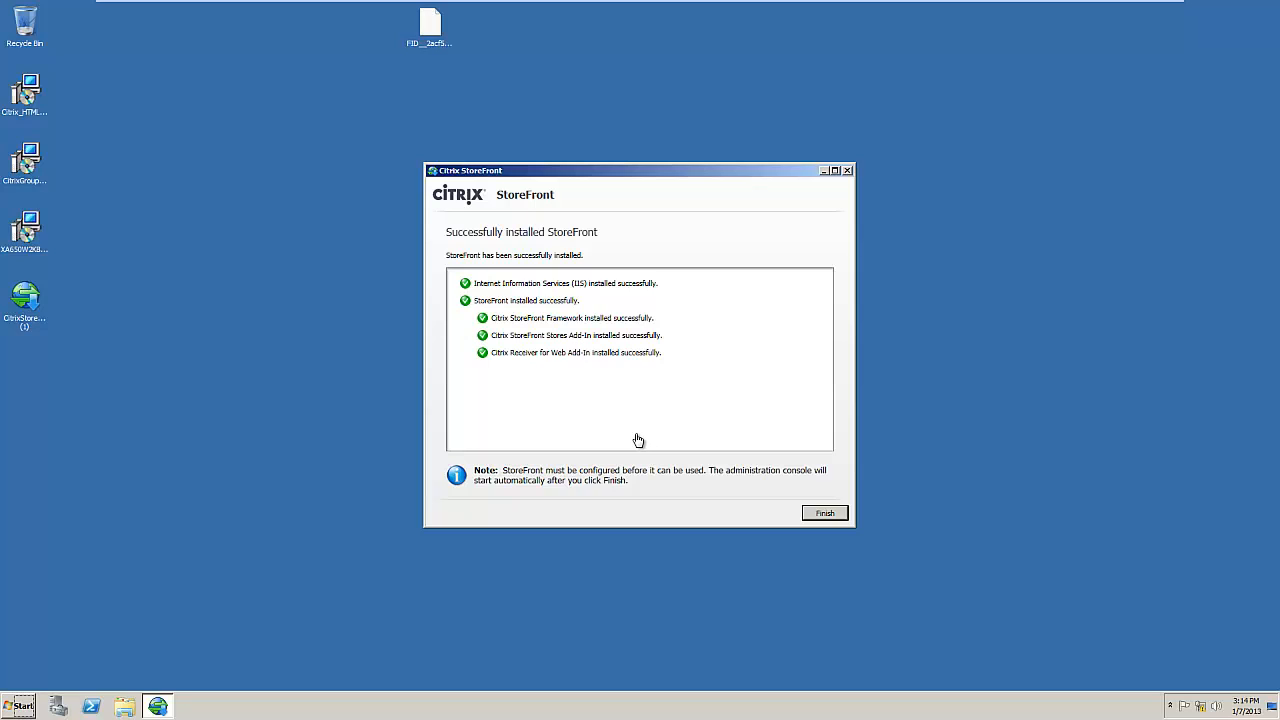
{"action": "key", "text": "Num_Lock"}
{"action": "left_click", "coordinate": [824, 513]}
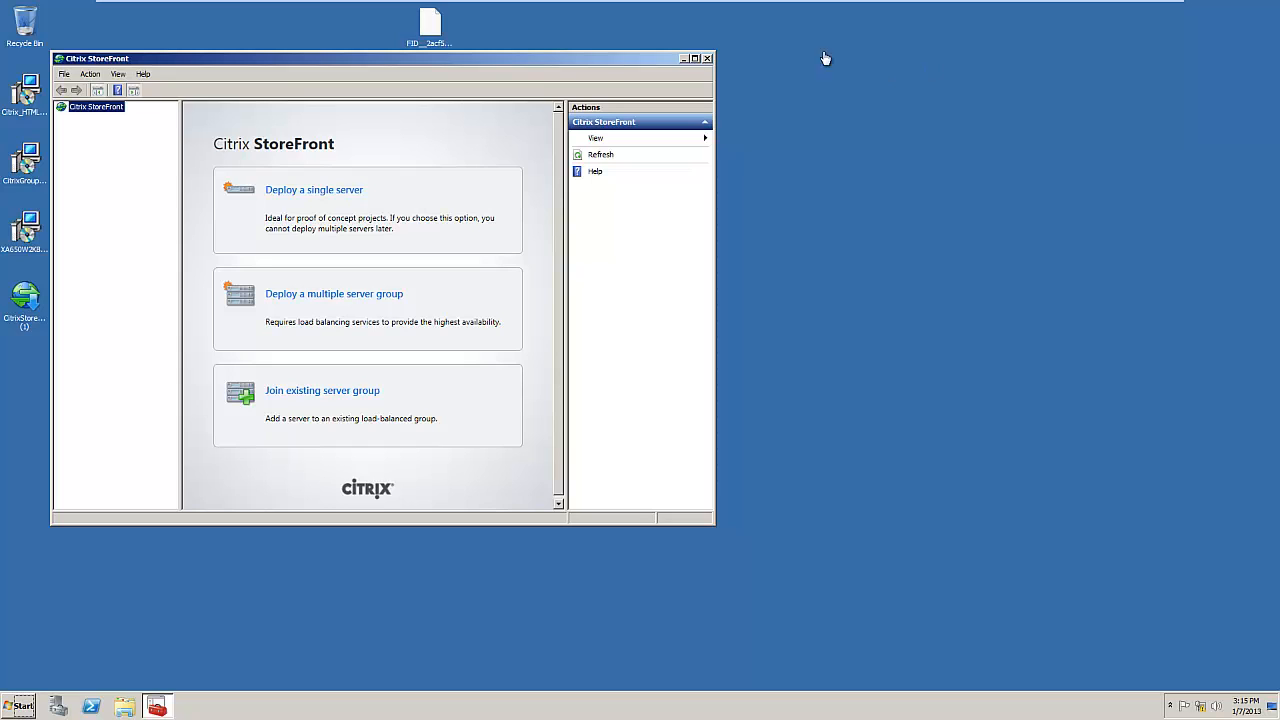
{"action": "left_click", "coordinate": [300, 197]}
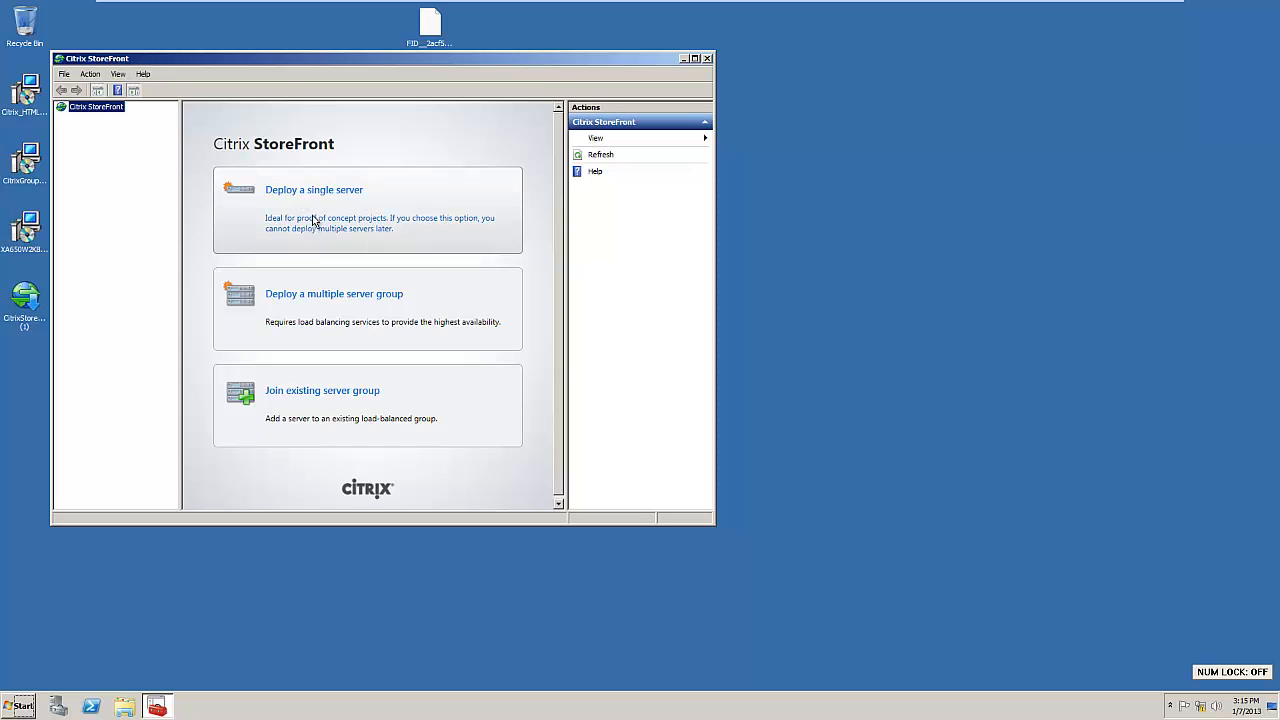
{"action": "left_click", "coordinate": [313, 216]}
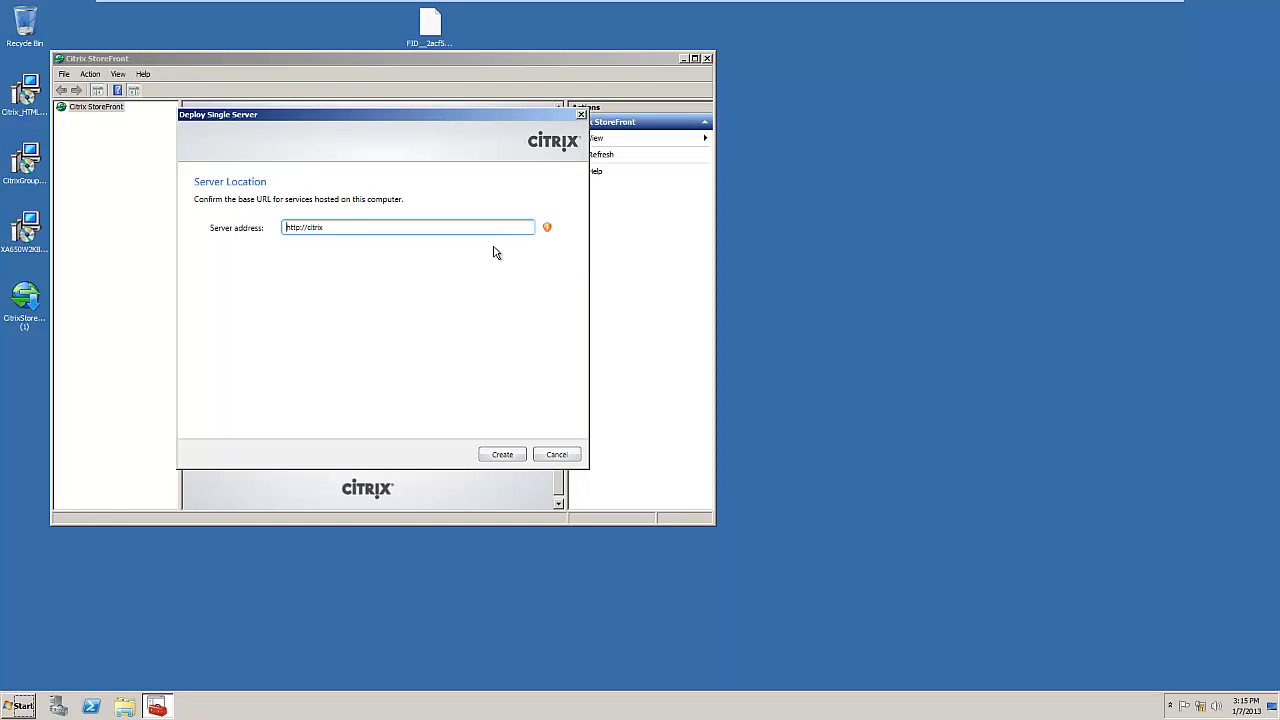
{"action": "left_click_drag", "start_coordinate": [337, 226], "coordinate": [199, 240]}
{"action": "type", "text": "http://citrix"}
{"action": "type", "text": ".test.com"}
{"action": "mouse_move", "coordinate": [548, 228]}
{"action": "left_click", "coordinate": [505, 456]}
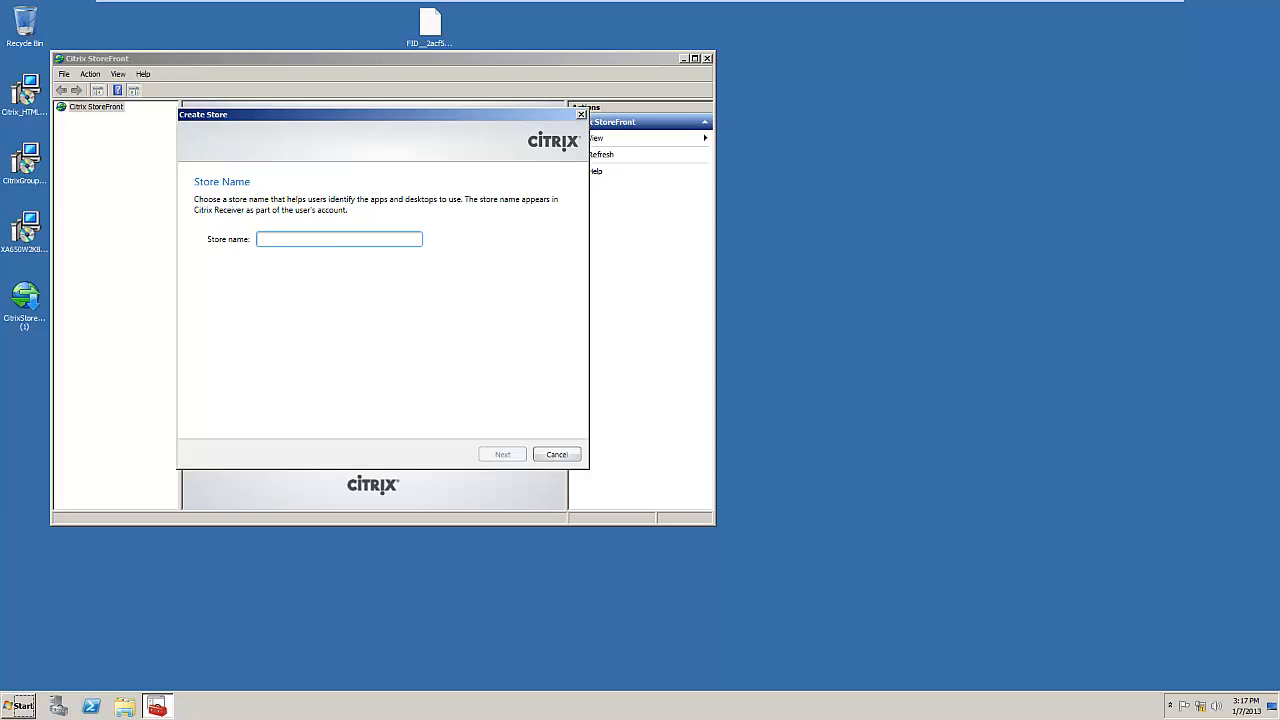
Step: Name the store 'test' and start a XenApp delivery controller named xenapptest
{"action": "type", "text": "test"}
{"action": "left_click", "coordinate": [502, 454]}
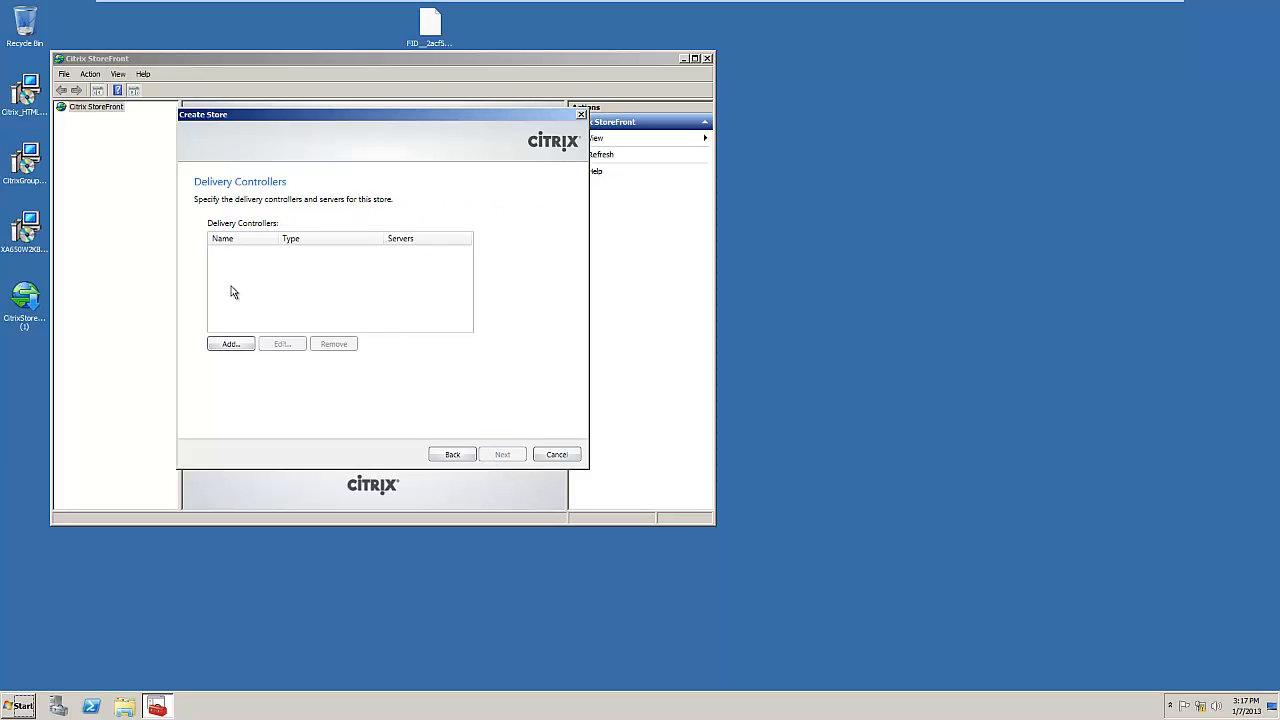
{"action": "left_click", "coordinate": [230, 345]}
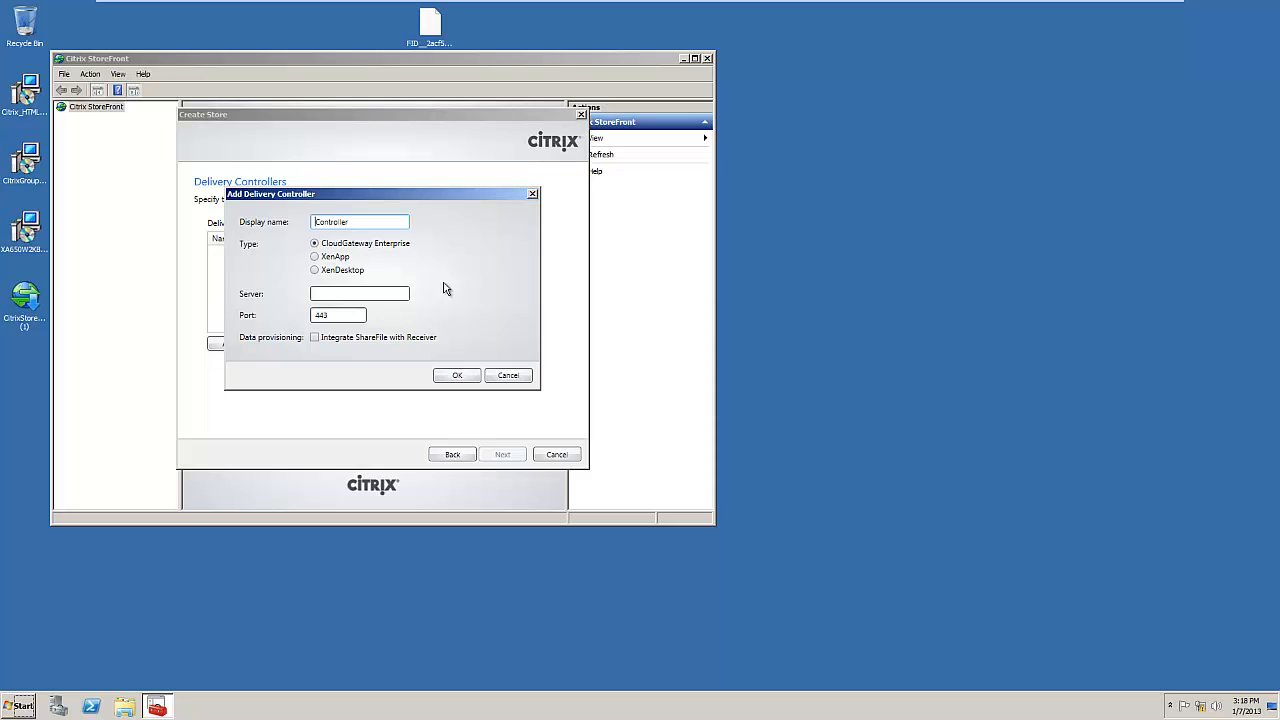
{"action": "left_click", "coordinate": [314, 256]}
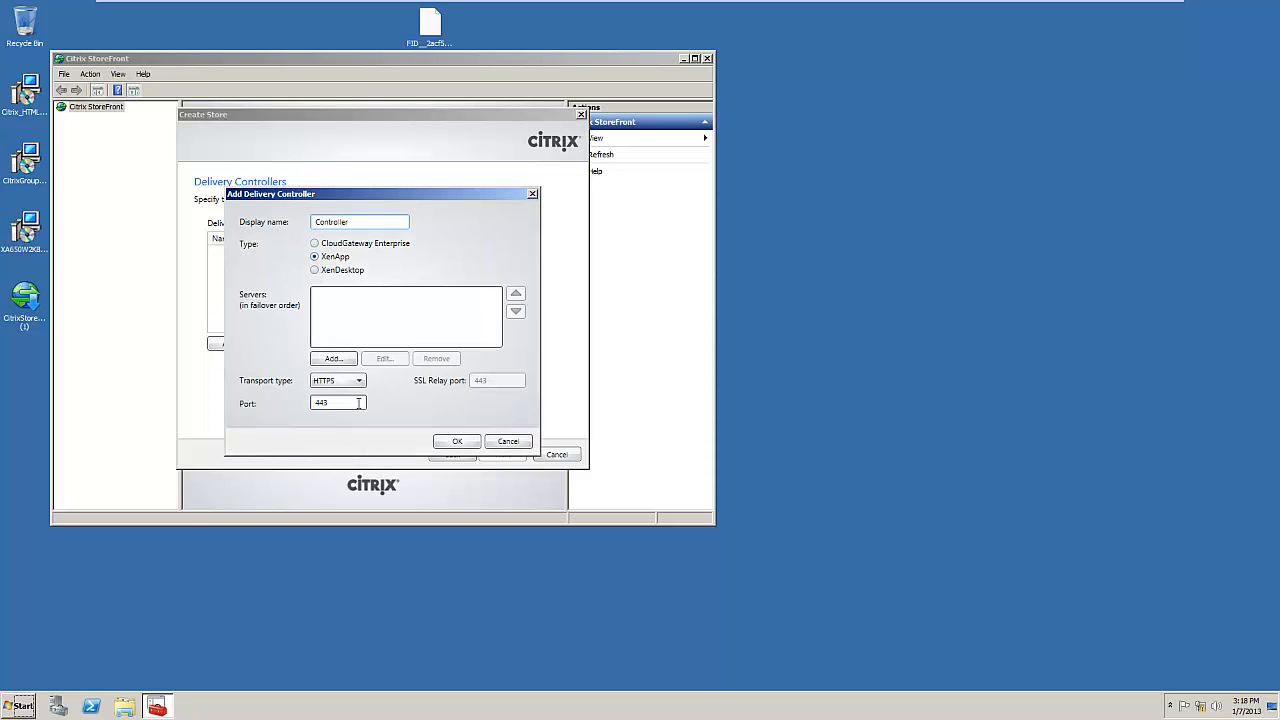
{"action": "left_click_drag", "start_coordinate": [364, 221], "coordinate": [280, 226]}
{"action": "type", "text": "xenapptest"}
Step: Add server citrix.test.com to xenapptest with HTTP transport on port 80, and save it
{"action": "left_click", "coordinate": [331, 360]}
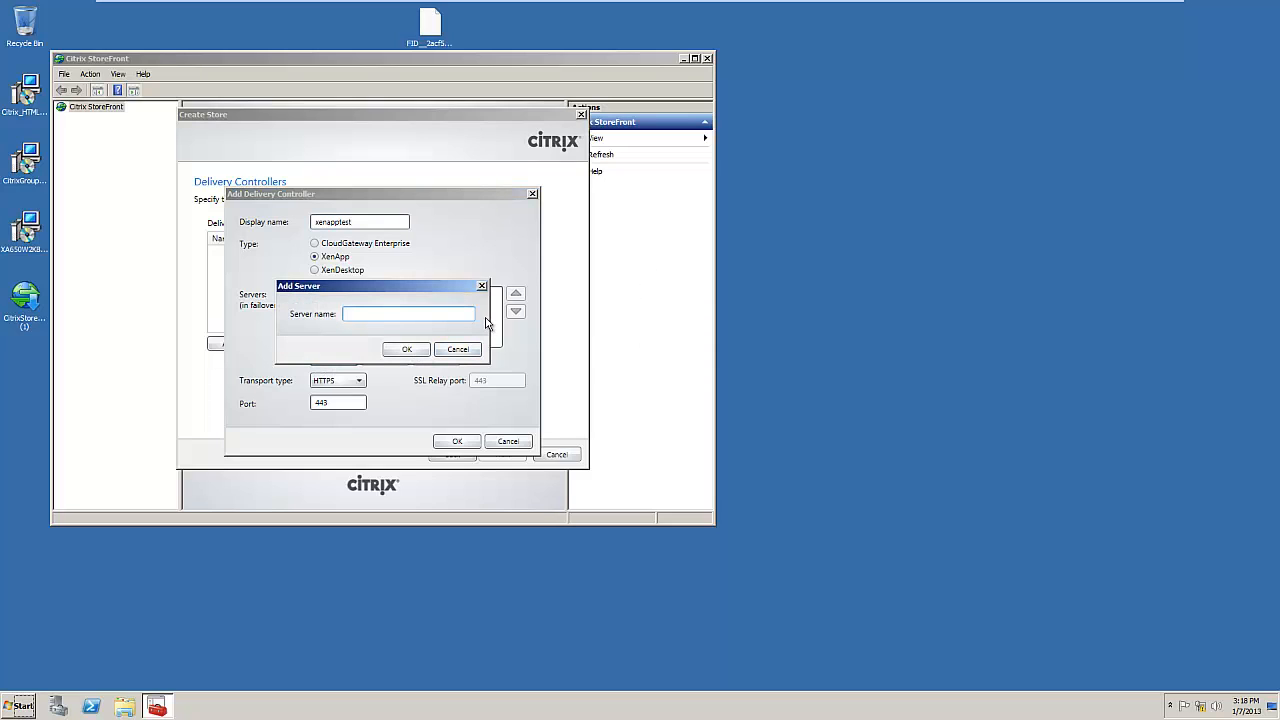
{"action": "type", "text": "citrix.test.com"}
{"action": "left_click", "coordinate": [410, 352]}
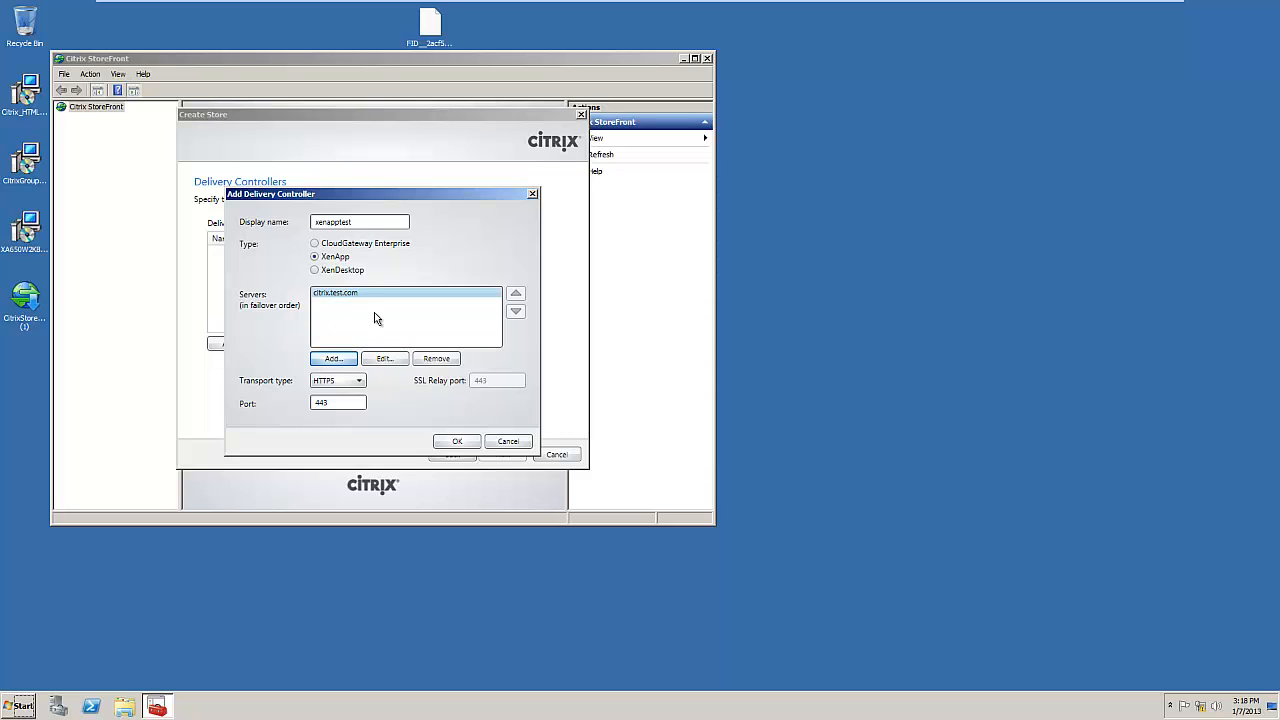
{"action": "left_click", "coordinate": [360, 381]}
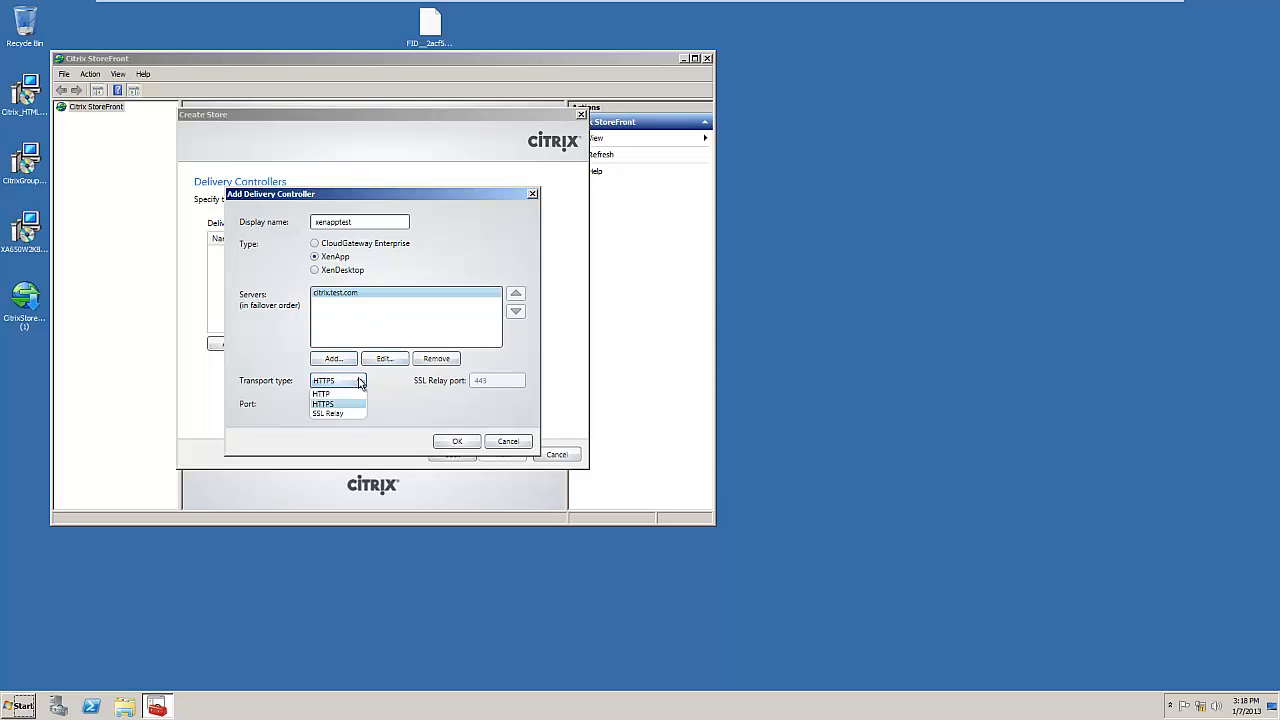
{"action": "left_click", "coordinate": [355, 391]}
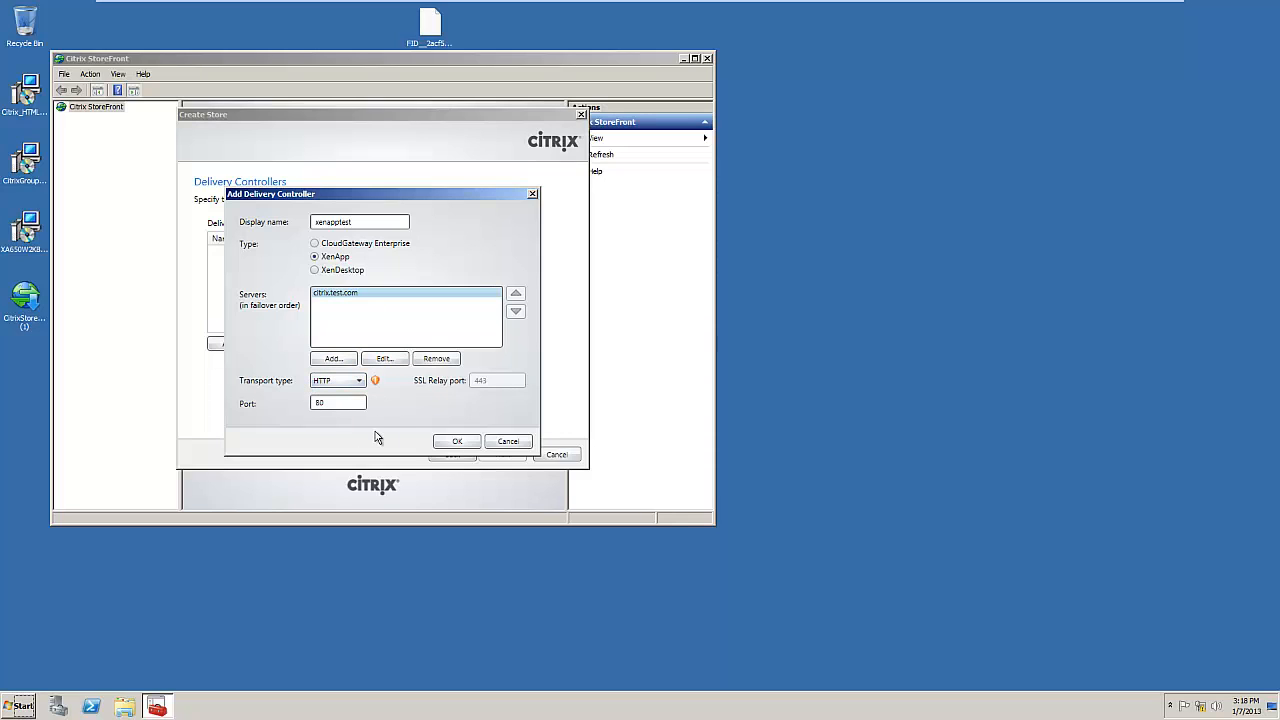
{"action": "mouse_move", "coordinate": [377, 384]}
{"action": "left_click", "coordinate": [465, 444]}
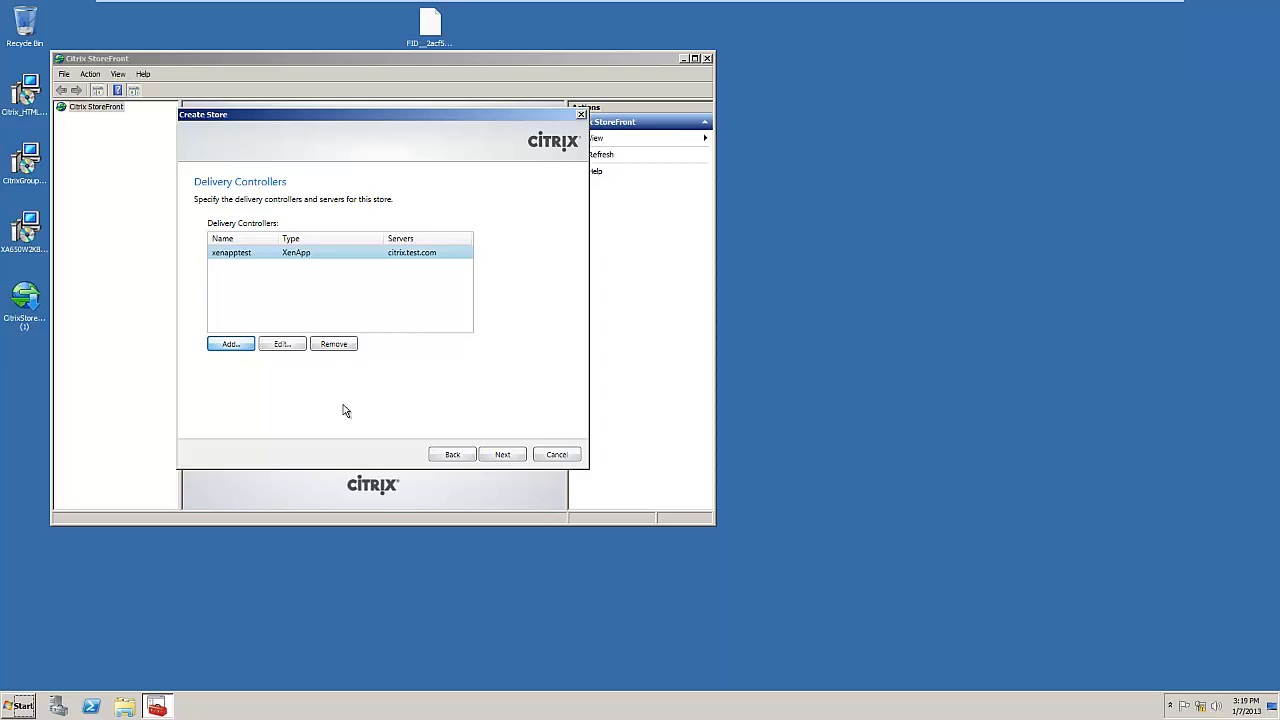
Step: Leave remote access at None, create the store and finish the wizard
{"action": "left_click", "coordinate": [503, 456]}
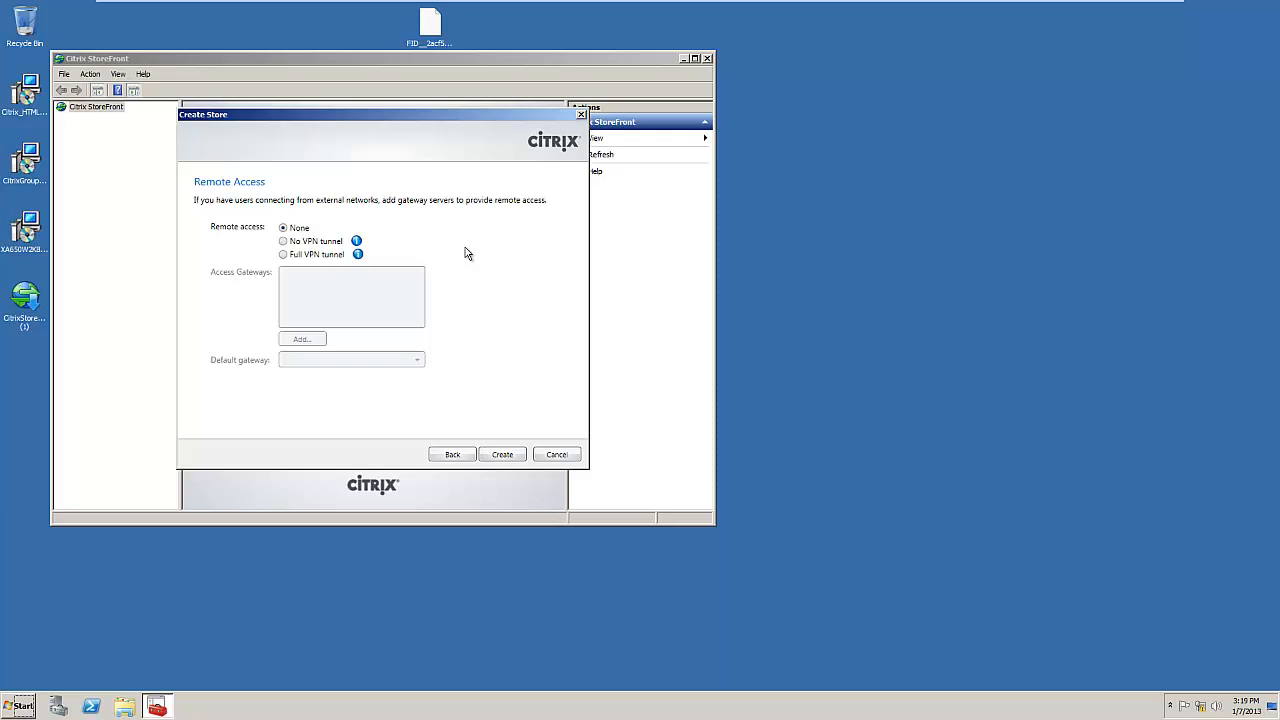
{"action": "left_click", "coordinate": [502, 455]}
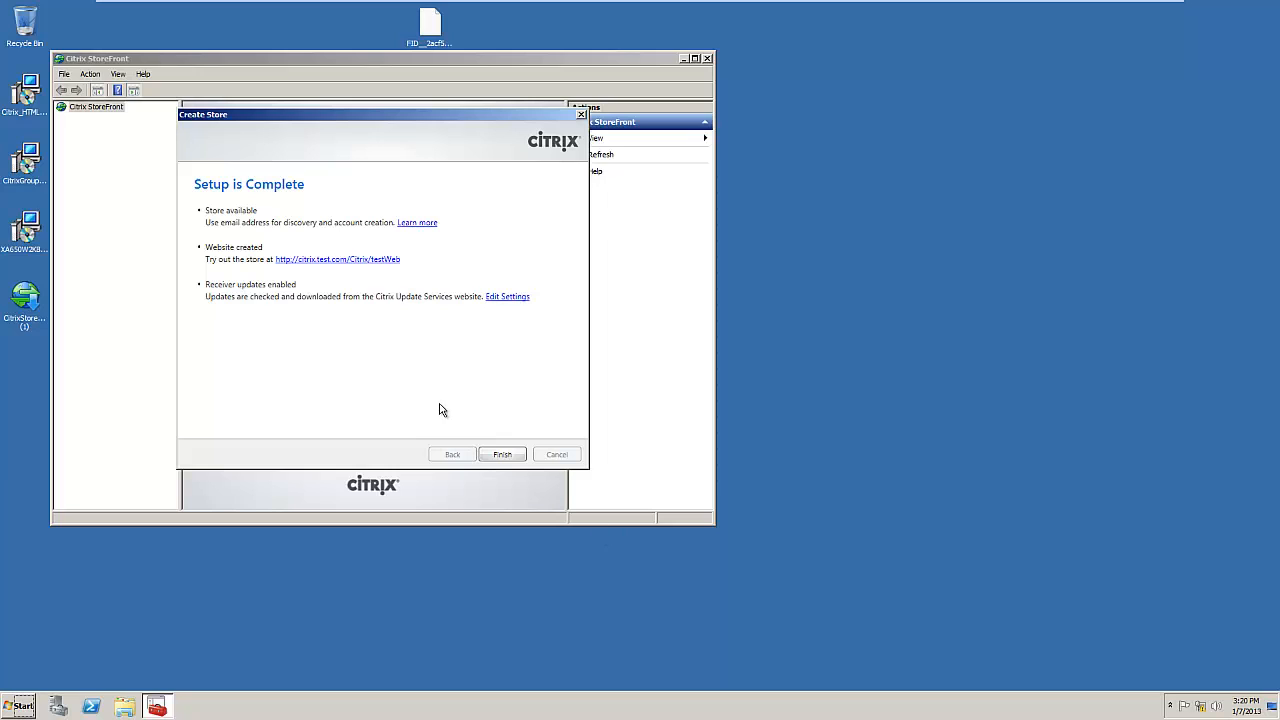
{"action": "left_click", "coordinate": [502, 455]}
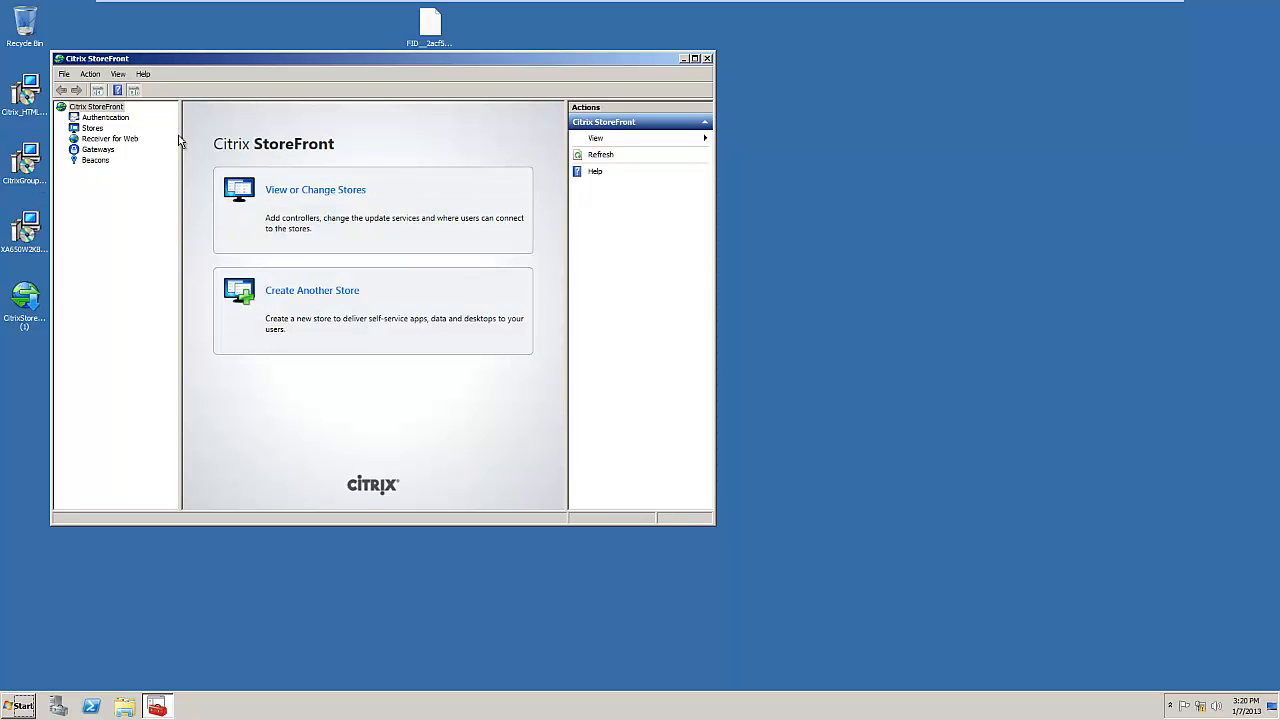
Step: Confirm User name and password as the only authentication method, then select Stores
{"action": "left_click", "coordinate": [100, 116]}
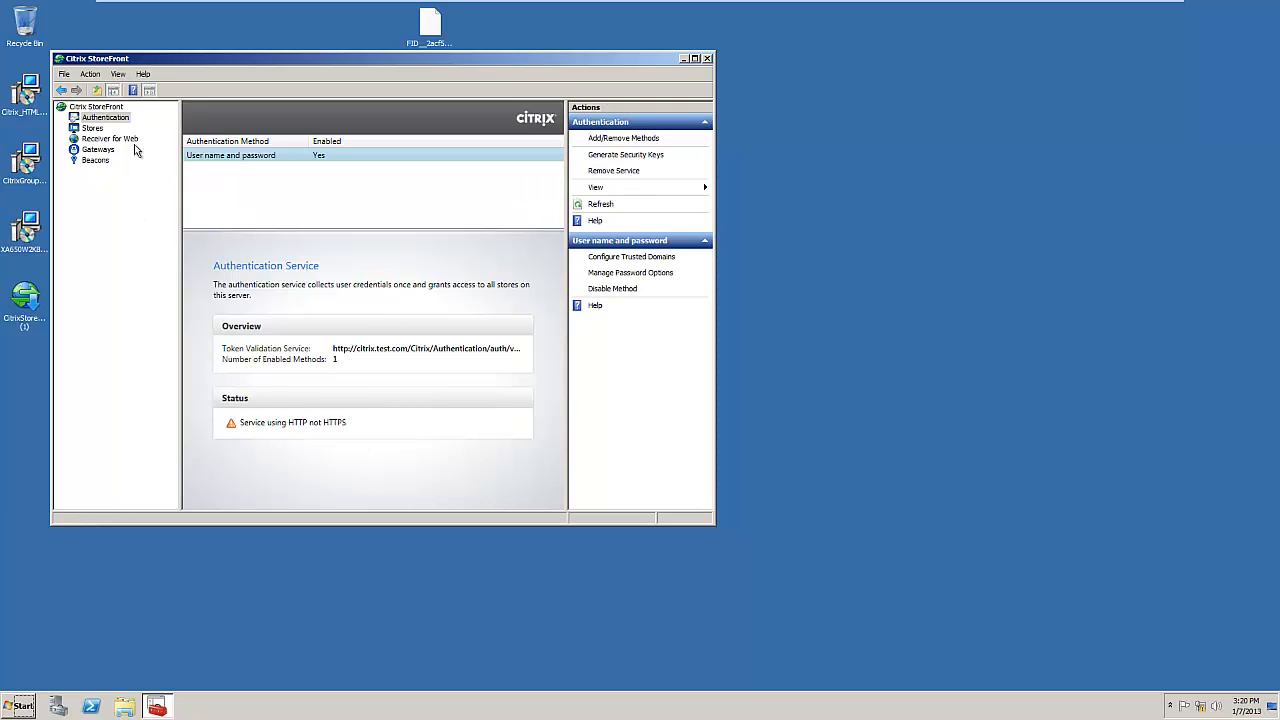
{"action": "left_click", "coordinate": [101, 119]}
{"action": "left_click", "coordinate": [621, 138]}
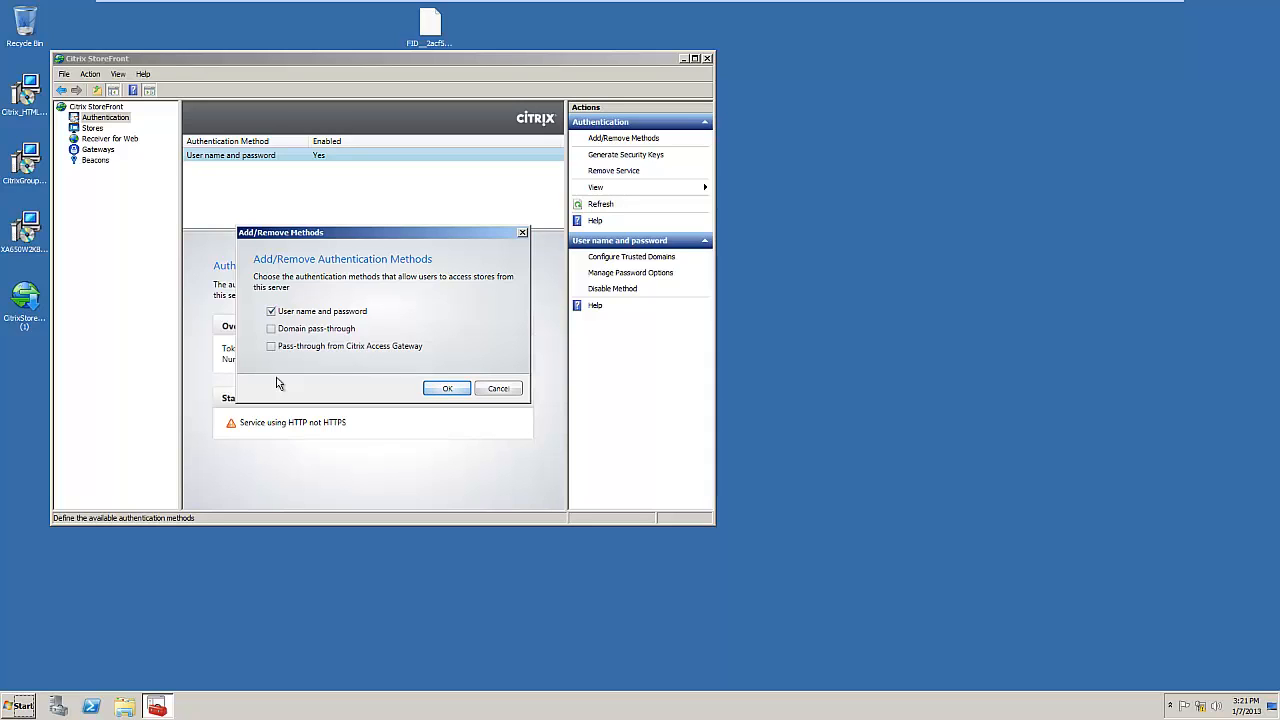
{"action": "left_click", "coordinate": [448, 388]}
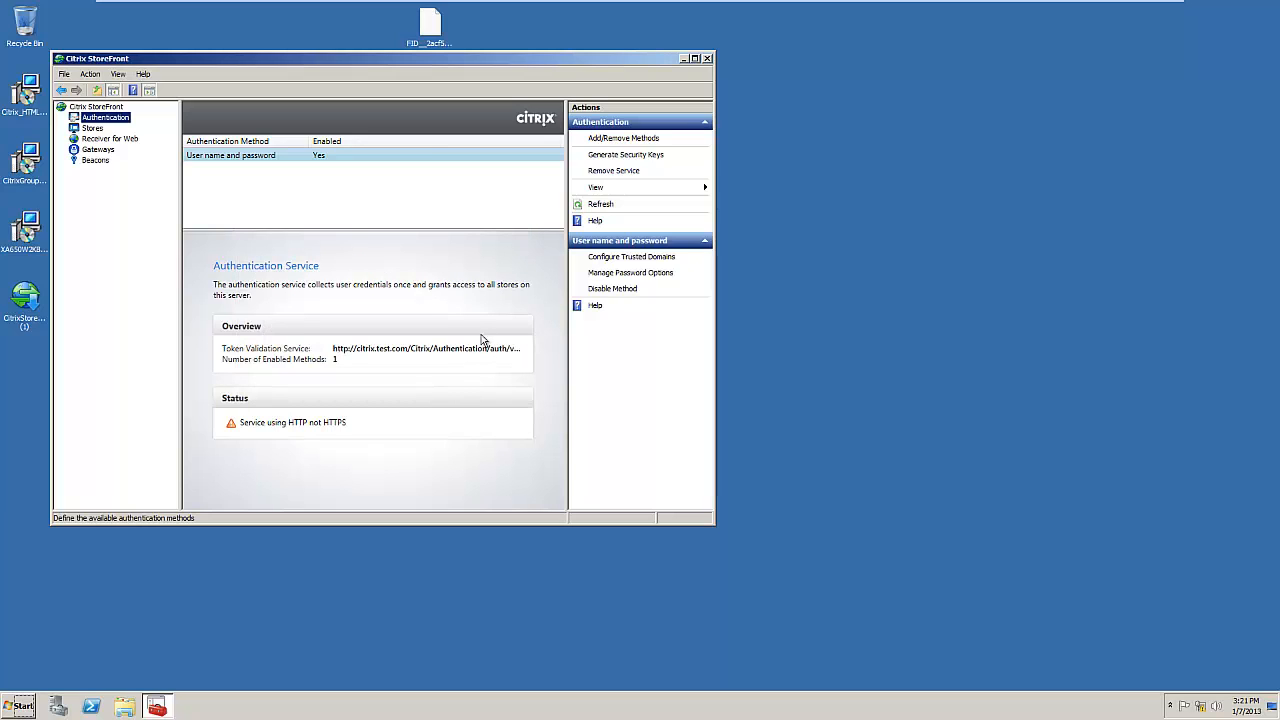
{"action": "left_click", "coordinate": [92, 129]}
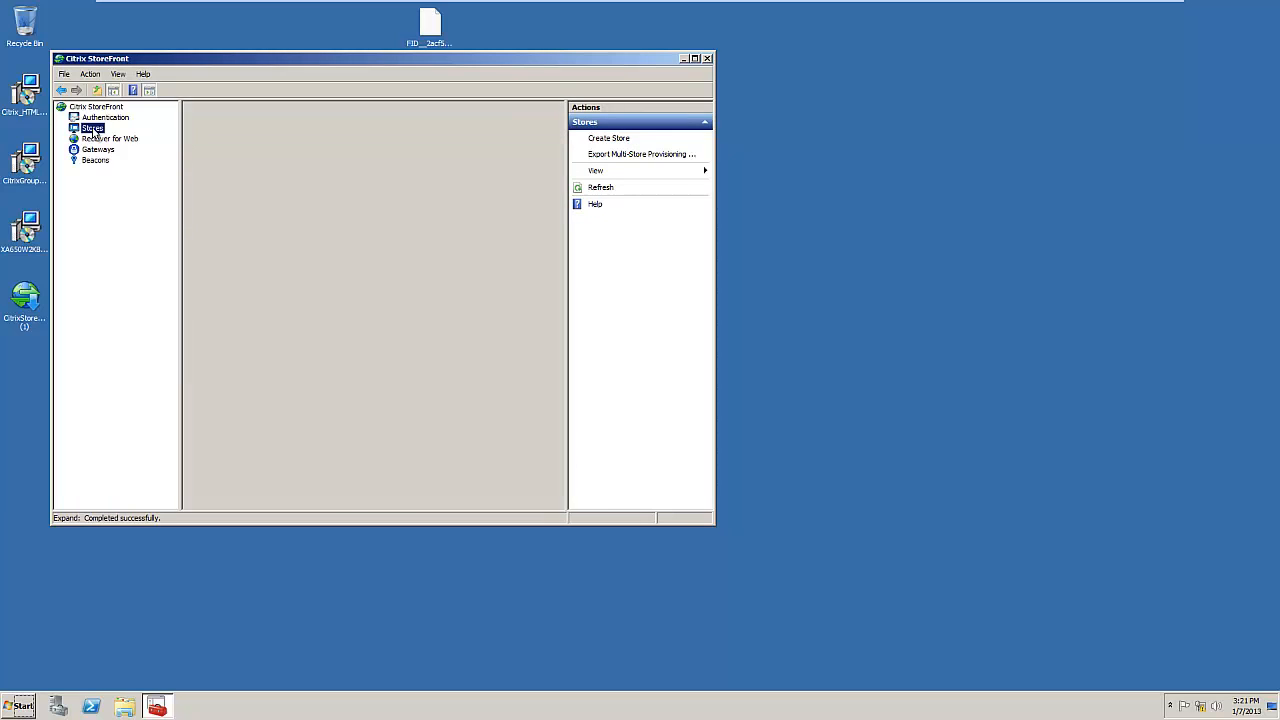
Step: Check the test store's delivery controllers and remote access warning, then open Manage Receiver Updates
{"action": "left_click", "coordinate": [191, 159]}
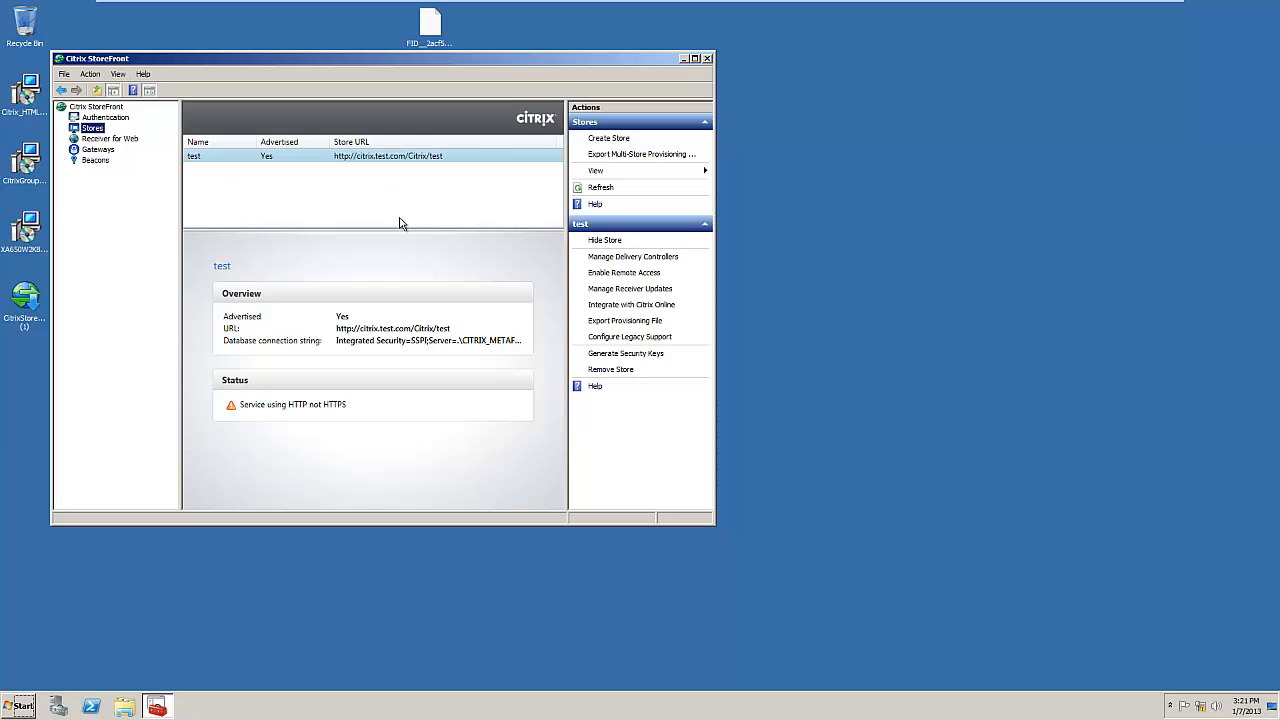
{"action": "left_click", "coordinate": [614, 258]}
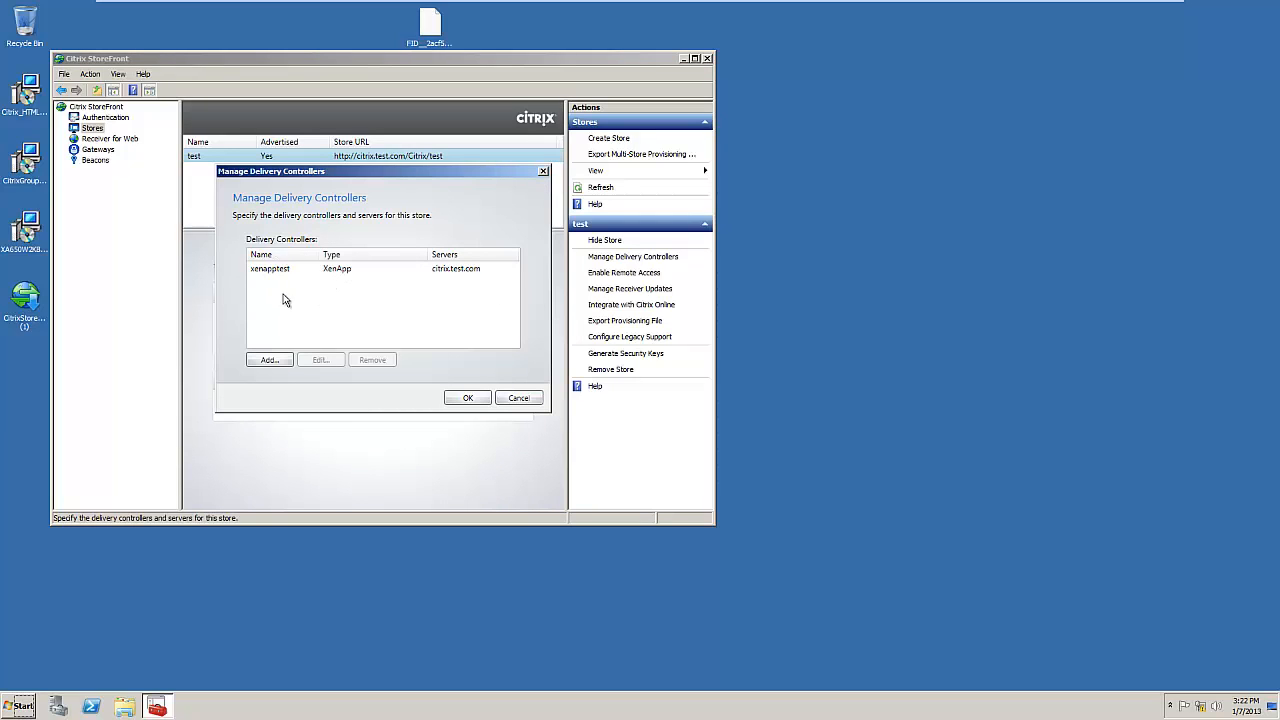
{"action": "left_click", "coordinate": [520, 399]}
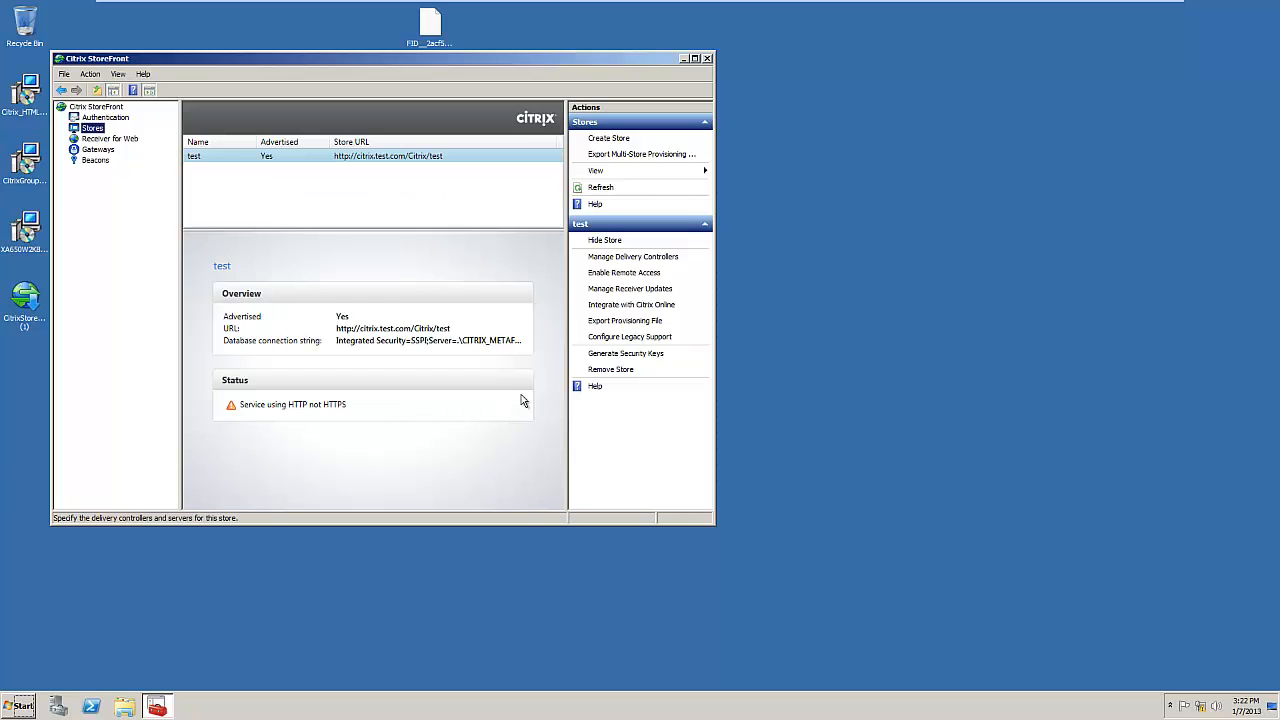
{"action": "left_click", "coordinate": [612, 273]}
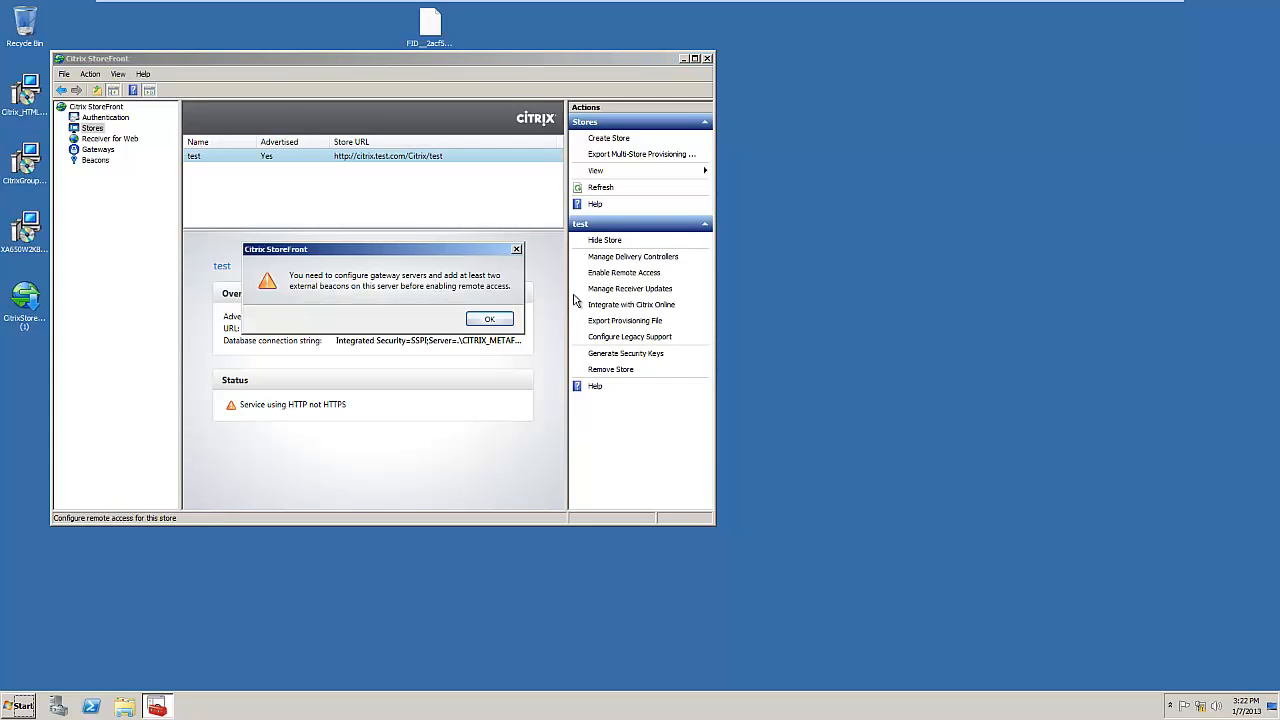
{"action": "left_click", "coordinate": [490, 319]}
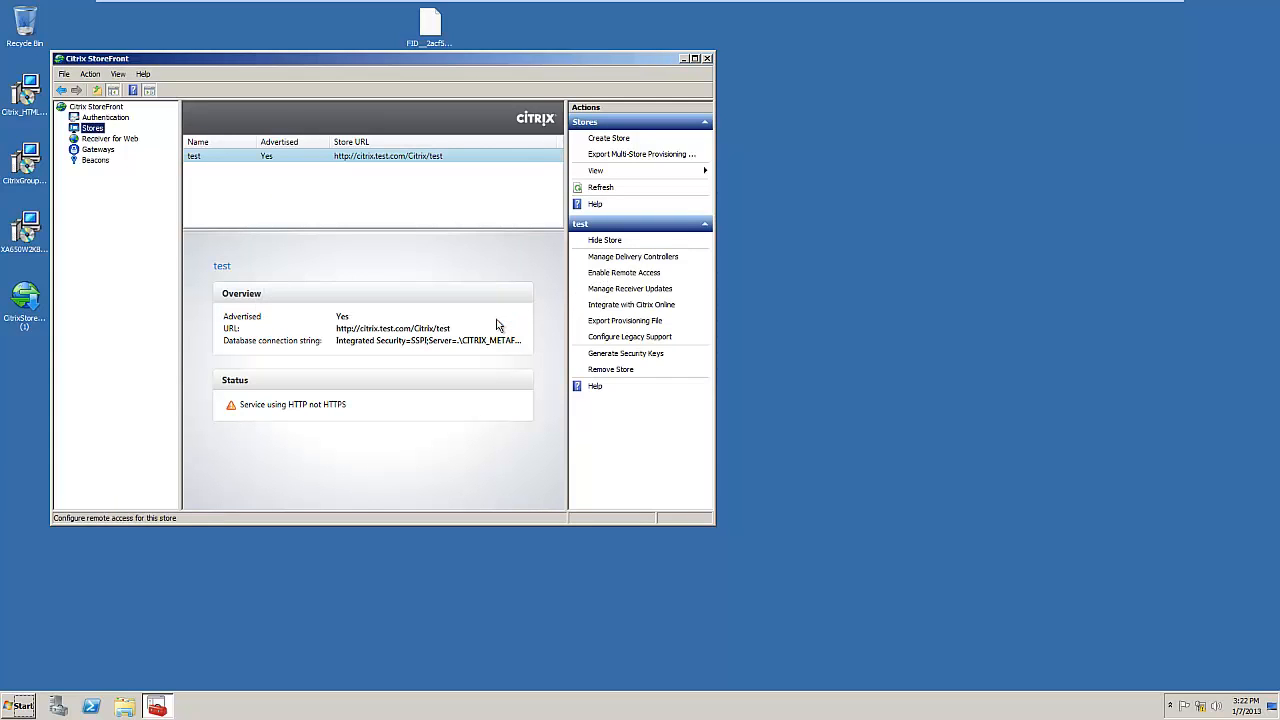
{"action": "left_click", "coordinate": [630, 290]}
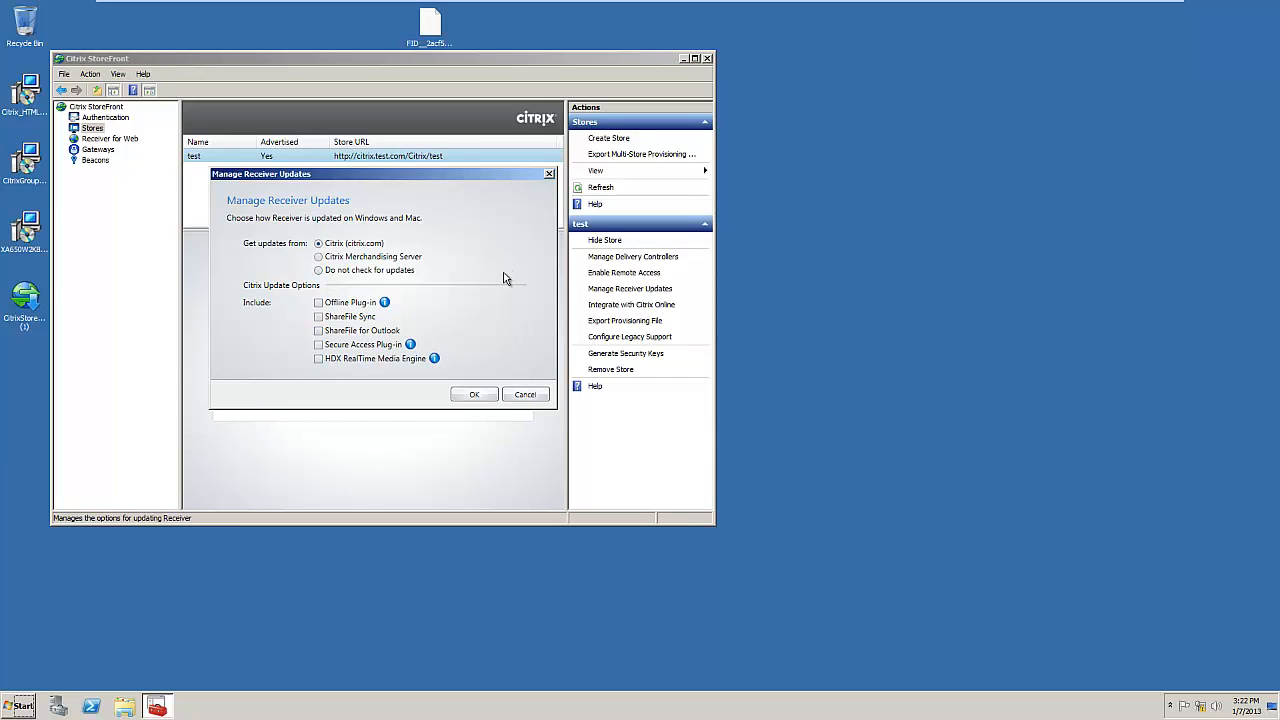
Step: Close the Receiver update and Citrix Online dialogs unchanged, then open store test's legacy support settings
{"action": "left_click", "coordinate": [524, 394]}
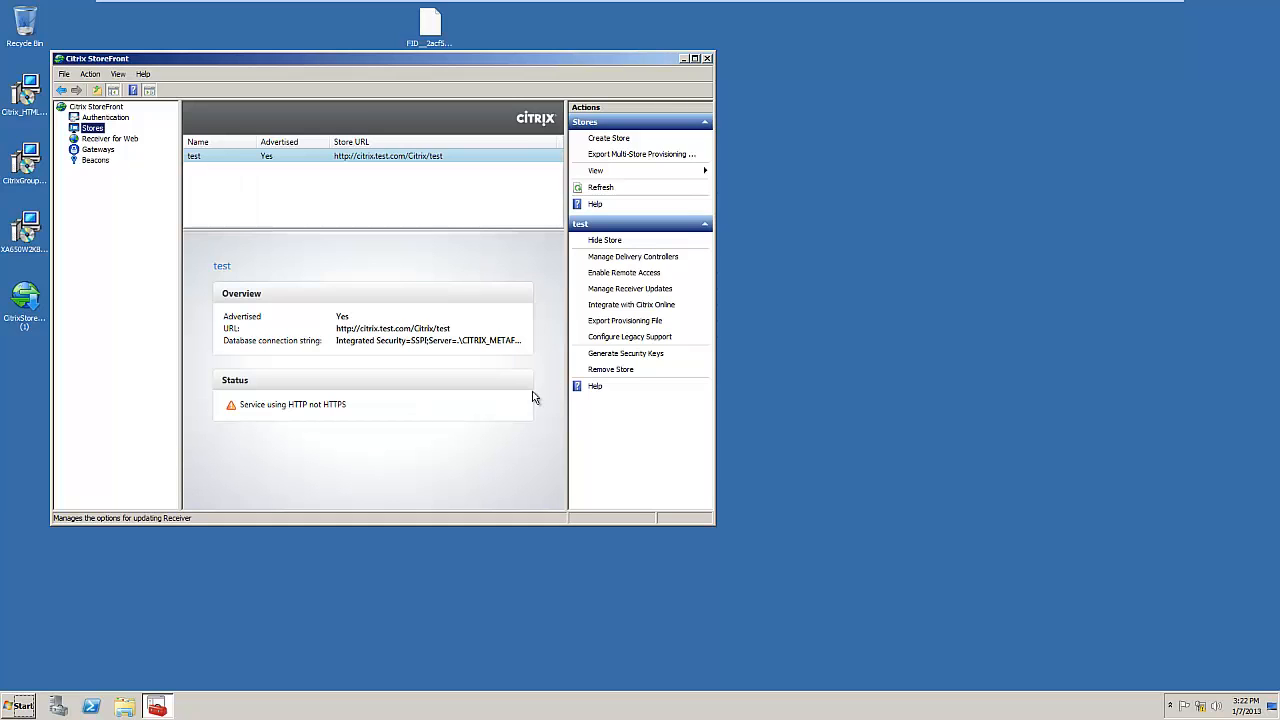
{"action": "left_click", "coordinate": [608, 305]}
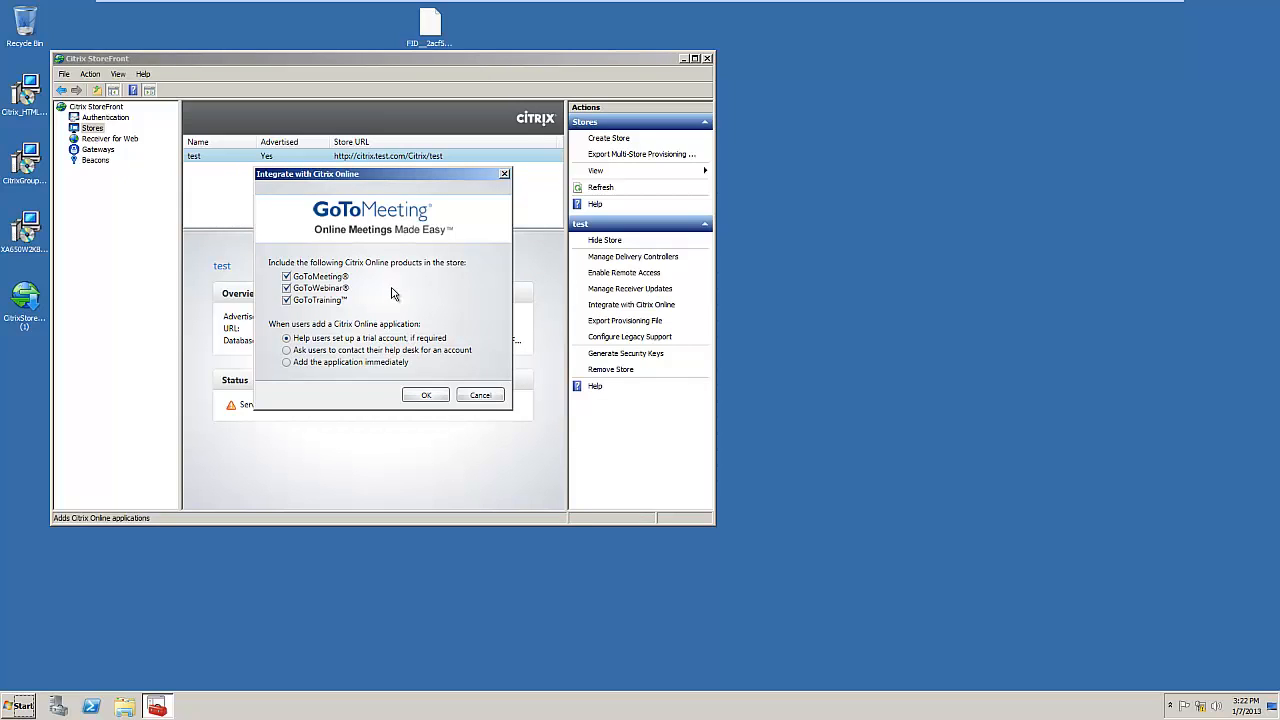
{"action": "left_click", "coordinate": [473, 398]}
{"action": "left_click", "coordinate": [475, 399]}
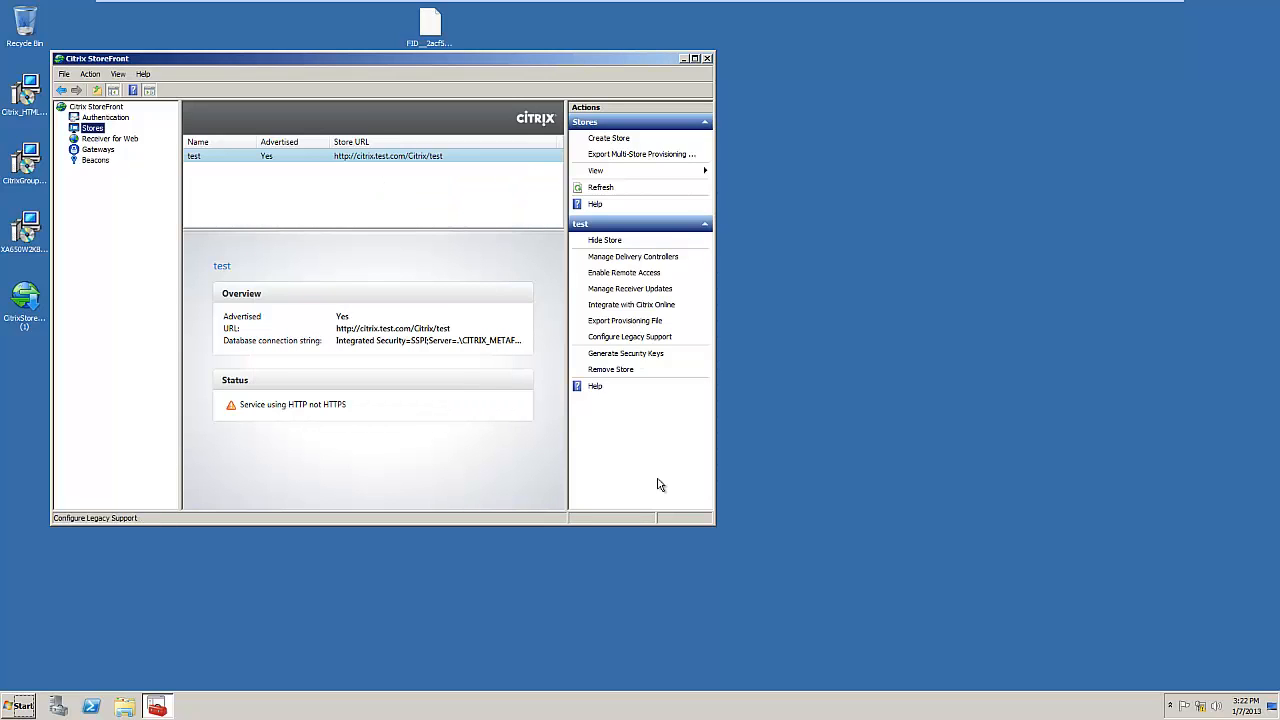
{"action": "left_click", "coordinate": [643, 337]}
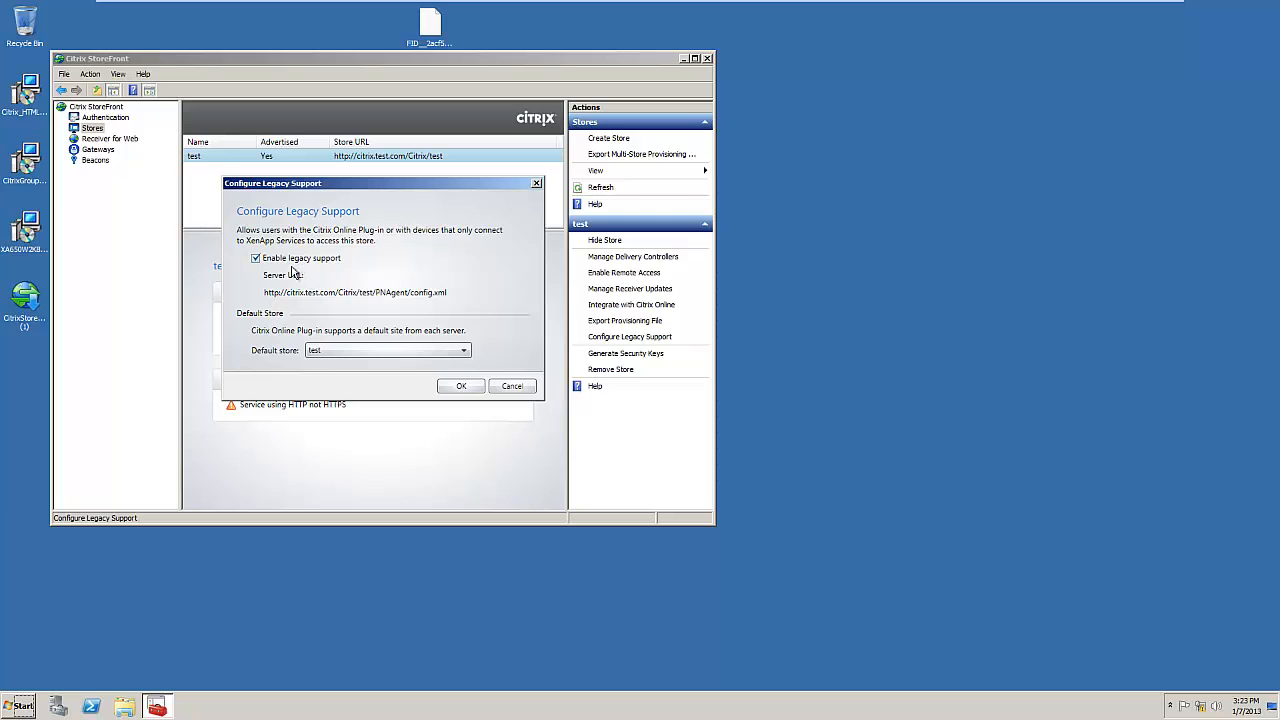
Step: Apply the legacy support settings and show the testWeb Receiver for Web site details
{"action": "left_click", "coordinate": [459, 386]}
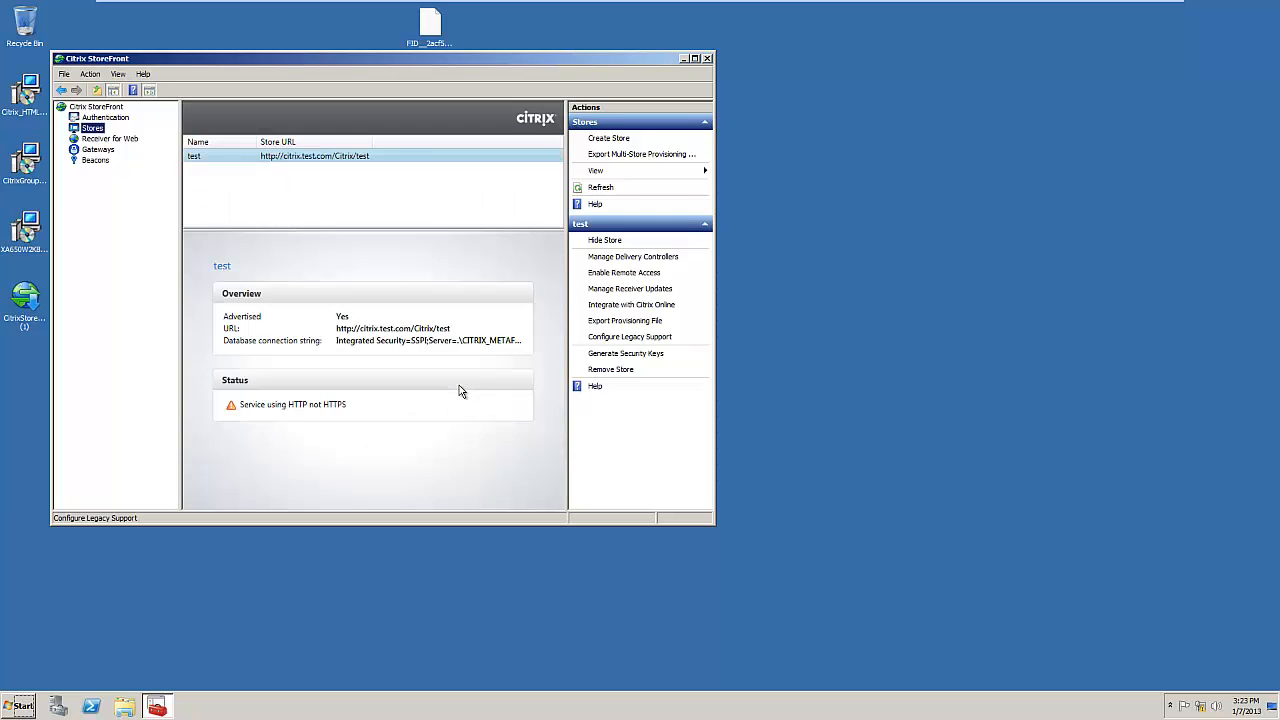
{"action": "left_click", "coordinate": [110, 138]}
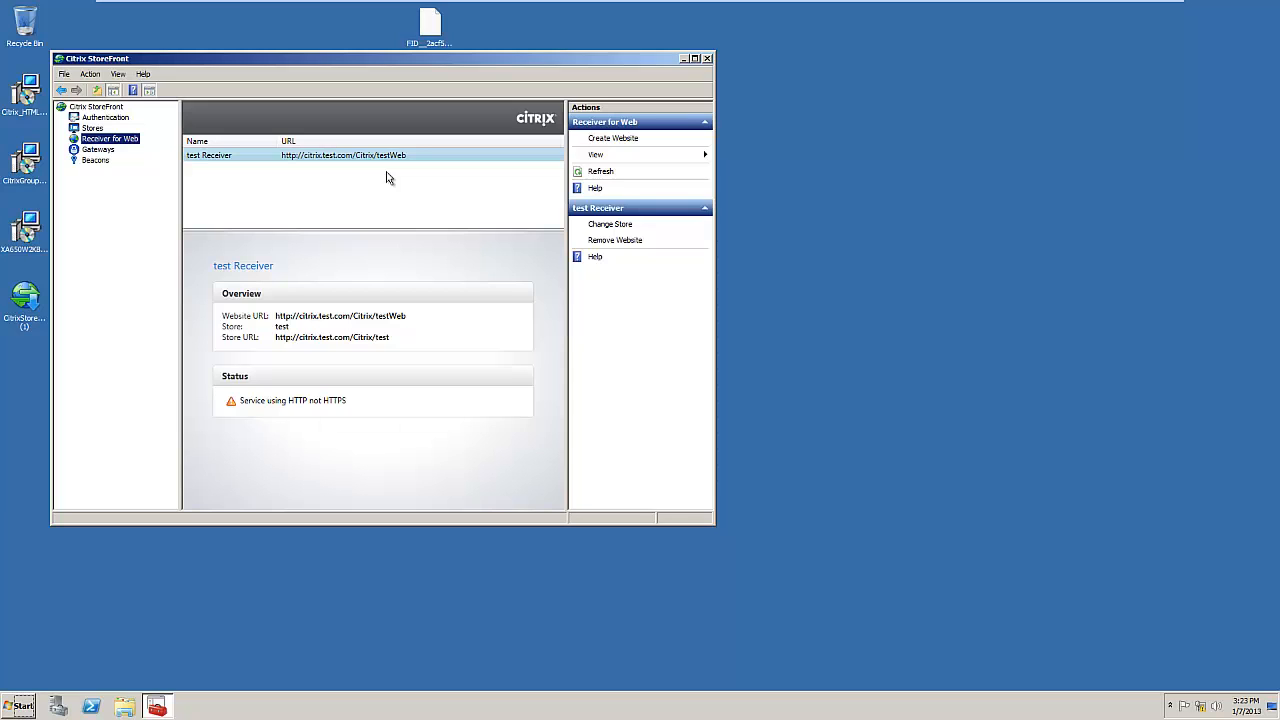
Step: Show the Gateways section of the StoreFront console
{"action": "left_click", "coordinate": [97, 150]}
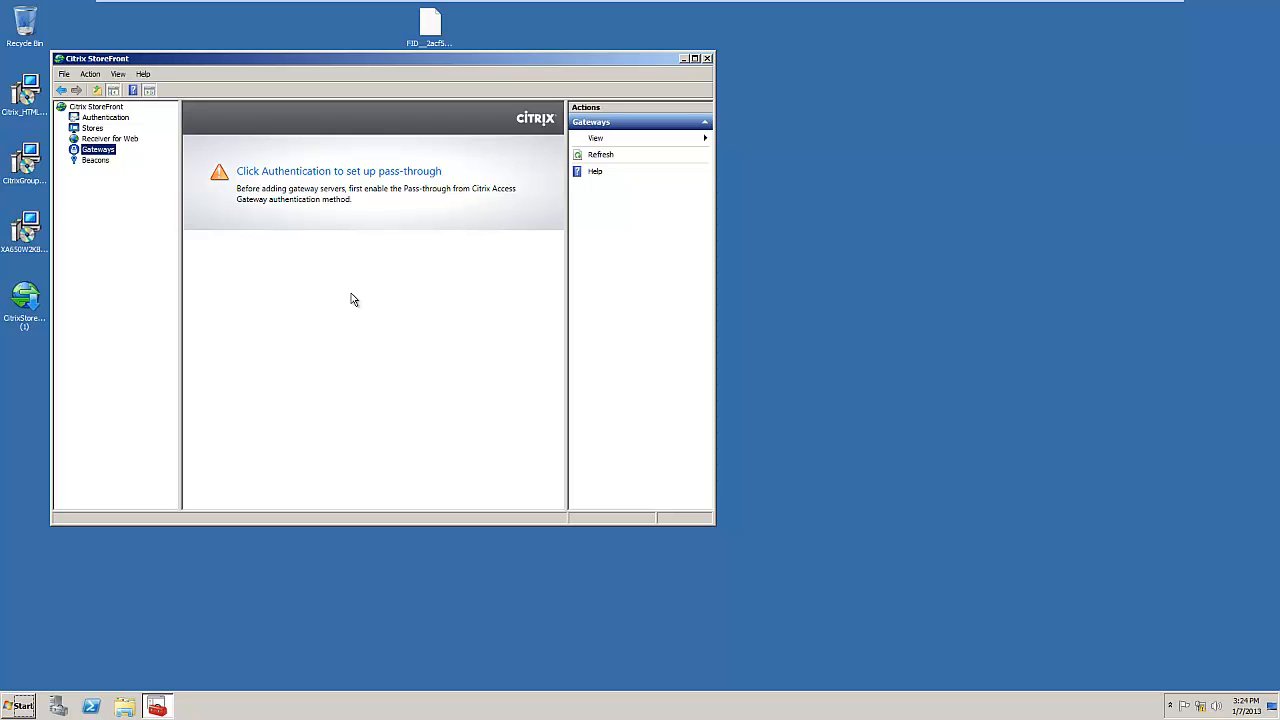
Step: Review the beacon contact points, then close the StoreFront console
{"action": "left_click", "coordinate": [95, 160]}
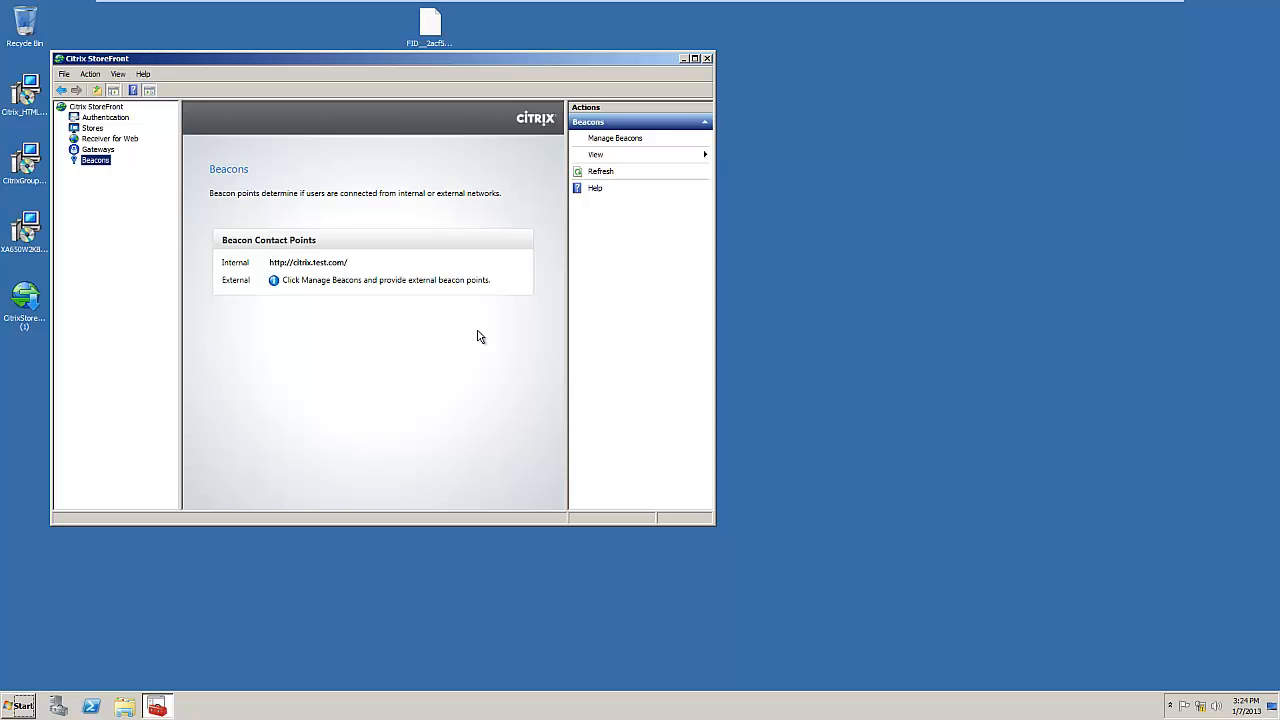
{"action": "left_click", "coordinate": [707, 58]}
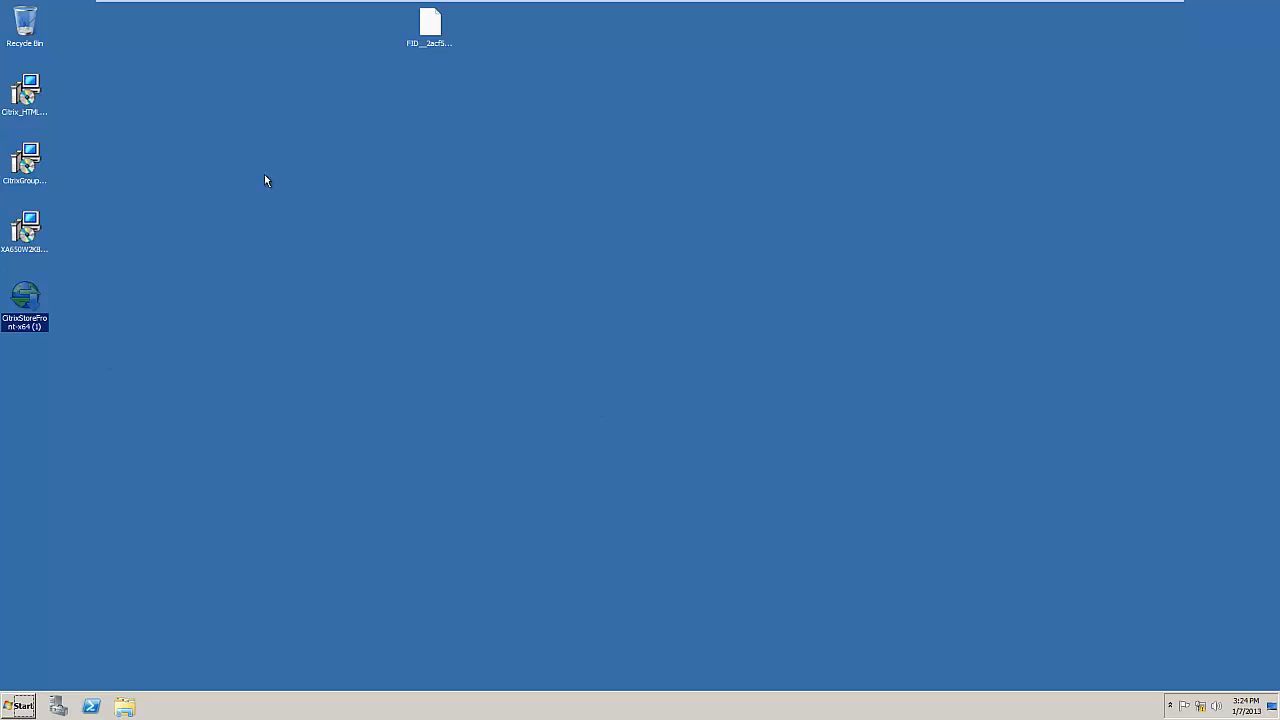
Step: Switch to the Windows 8 client machine's Start screen
{"action": "key", "text": "Num_Lock"}
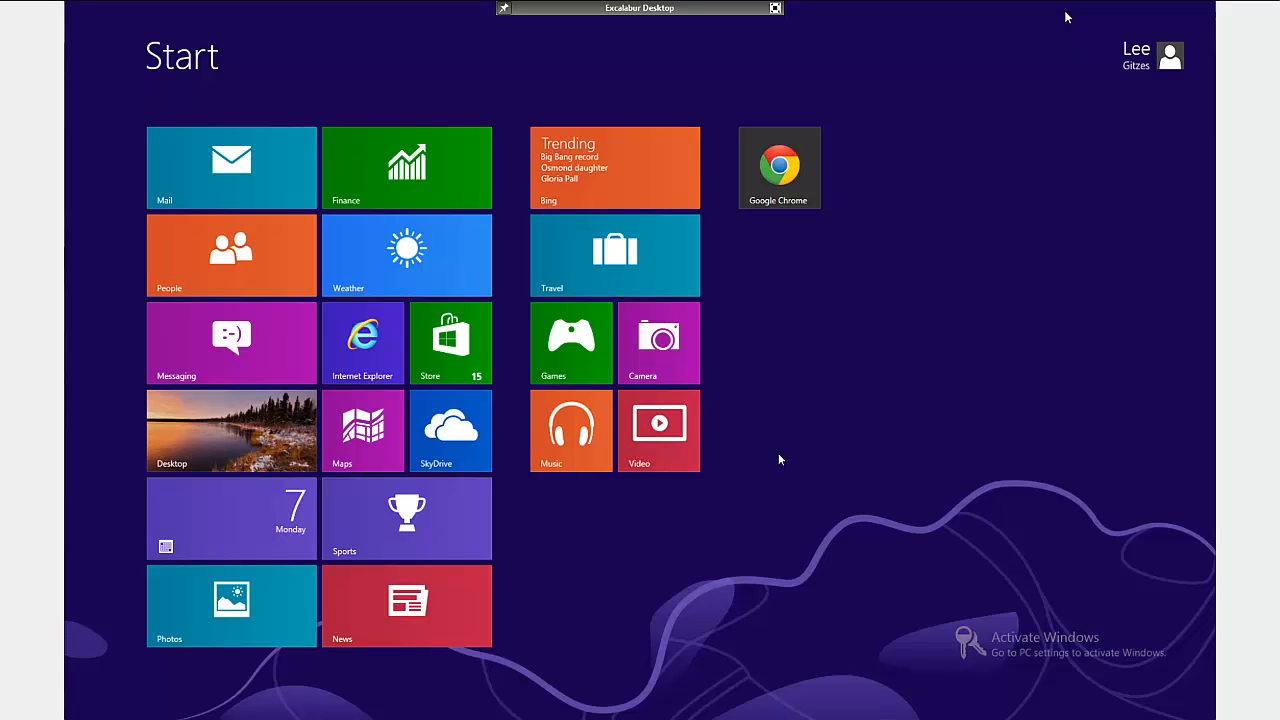
{"action": "left_click", "coordinate": [783, 185]}
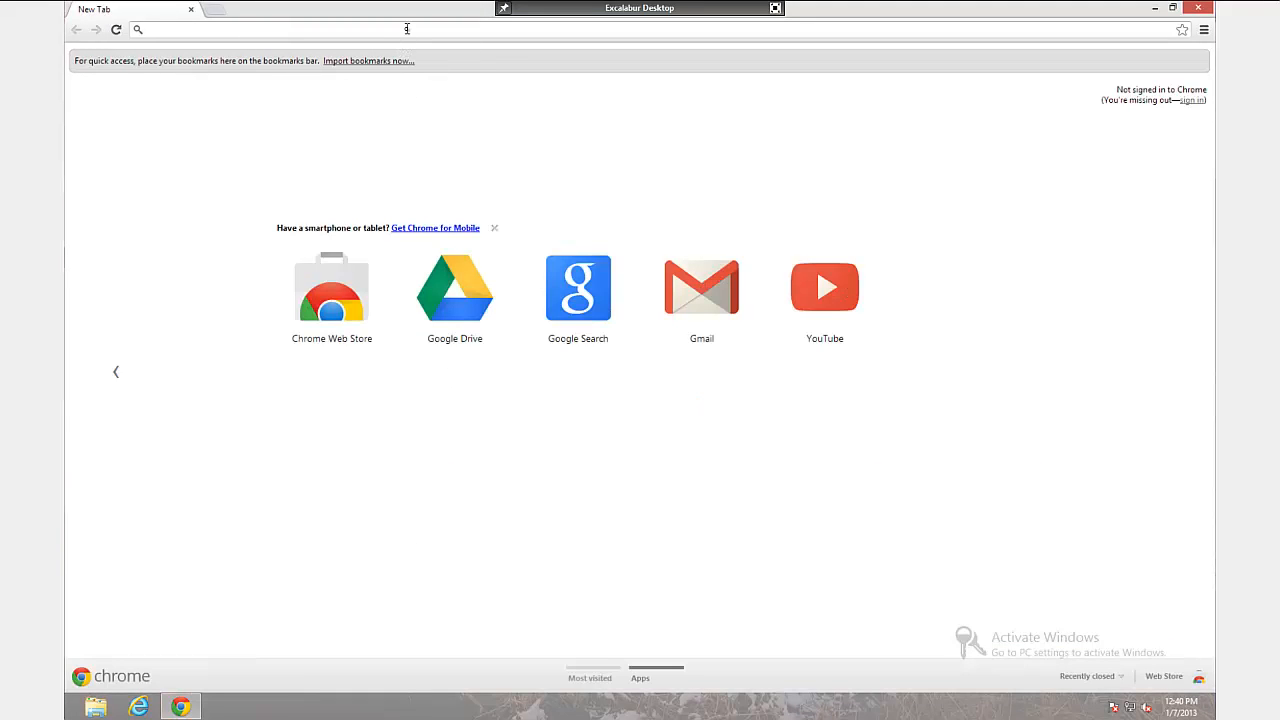
{"action": "type", "text": "http://citrix.test.com/citrix/teststoreweb"}
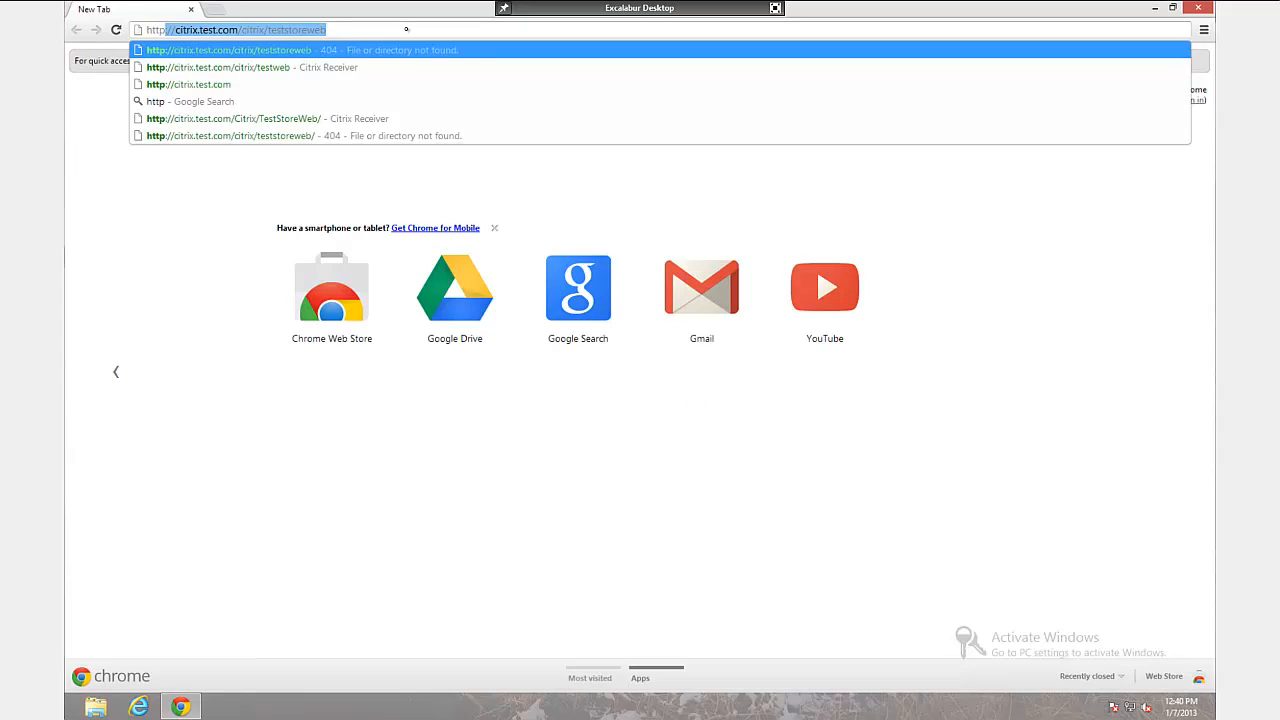
{"action": "key", "text": "Right"}
{"action": "key", "text": "Left"}
{"action": "key", "text": "Left"}
{"action": "key", "text": "BackSpace"}
{"action": "key", "text": "BackSpace"}
{"action": "key", "text": "BackSpace"}
{"action": "key", "text": "BackSpace"}
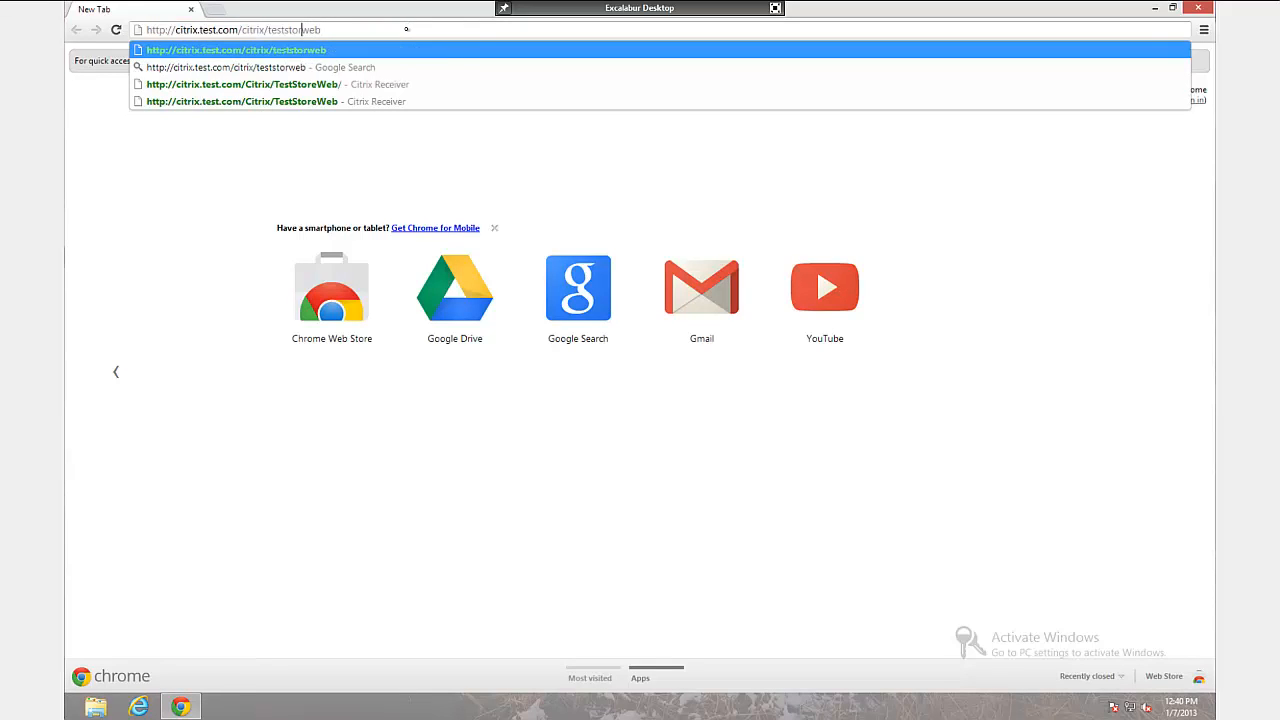
{"action": "key", "text": "BackSpace"}
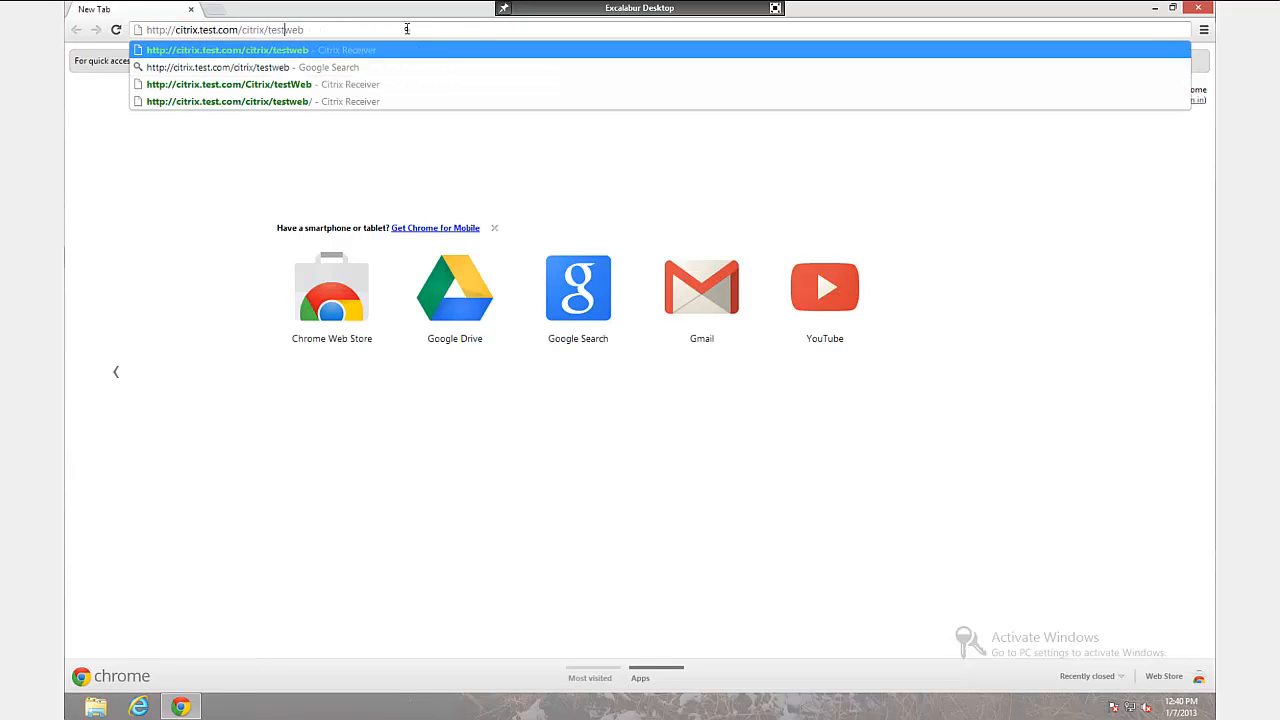
{"action": "key", "text": "Return"}
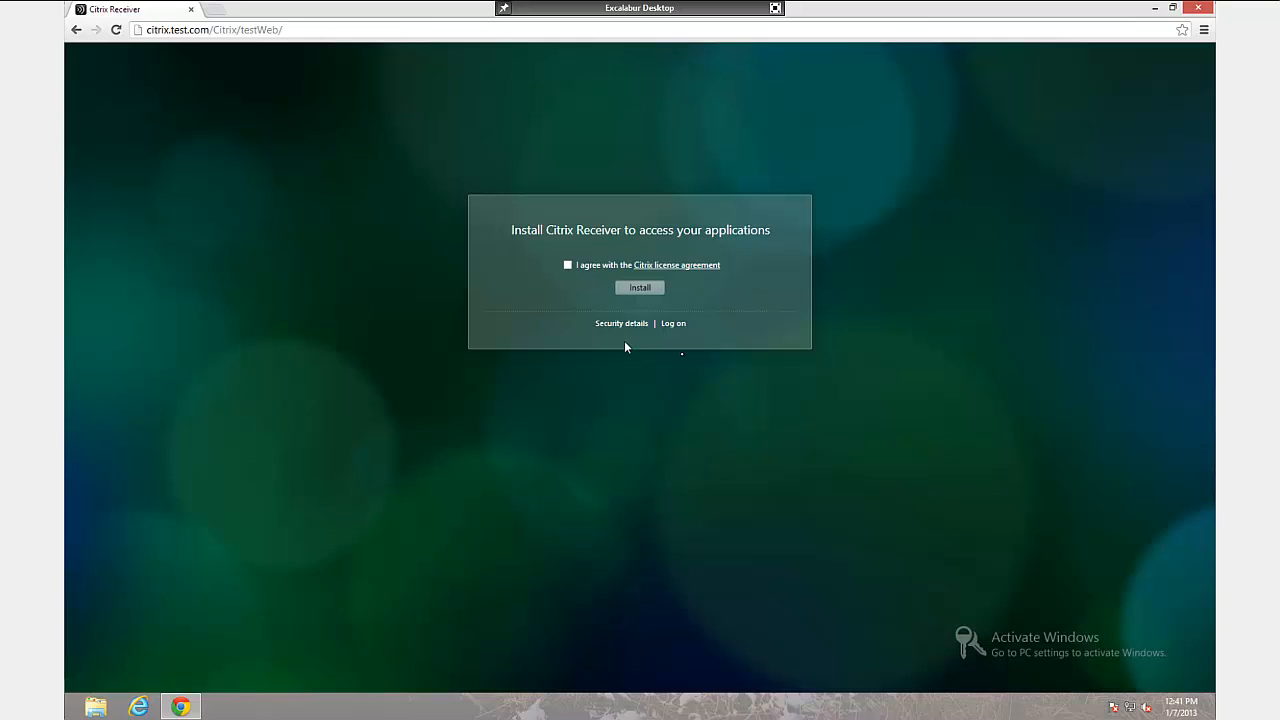
{"action": "left_click", "coordinate": [675, 323]}
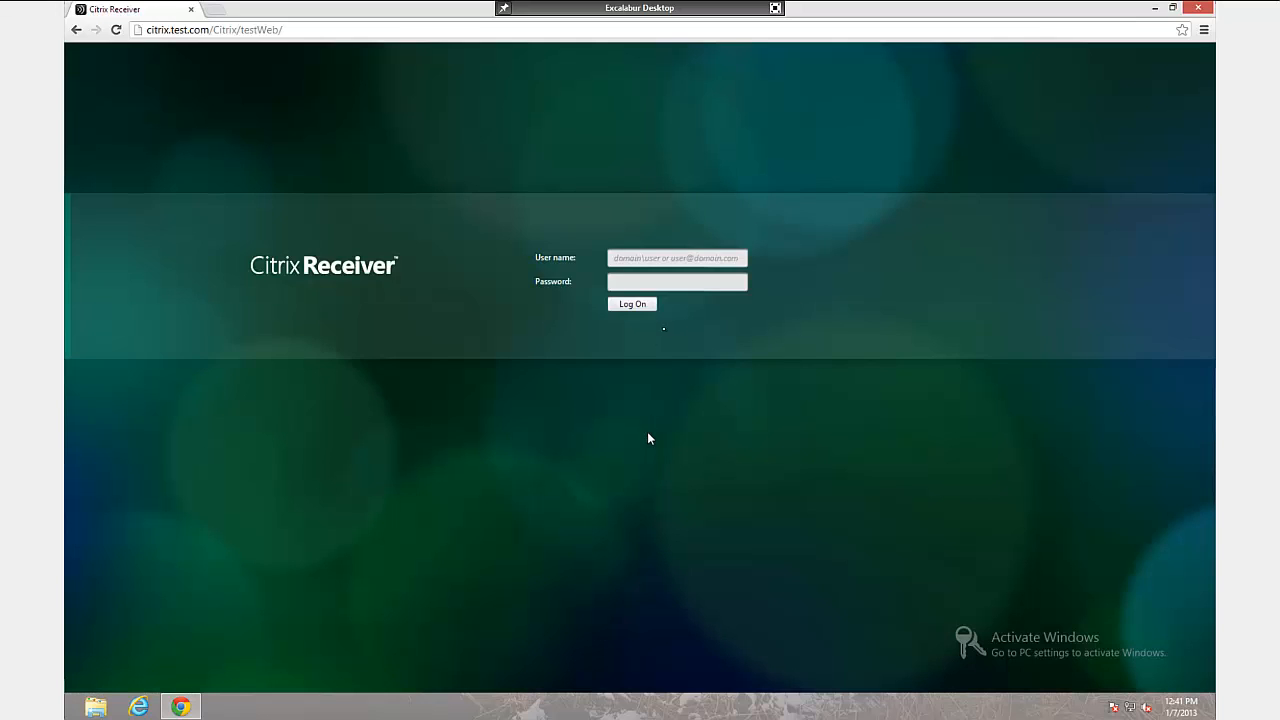
Step: Log on to Receiver for Web with the administrator account and password, then open the server's Start menu
{"action": "type", "text": "test\\administrator"}
{"action": "key", "text": "Tab"}
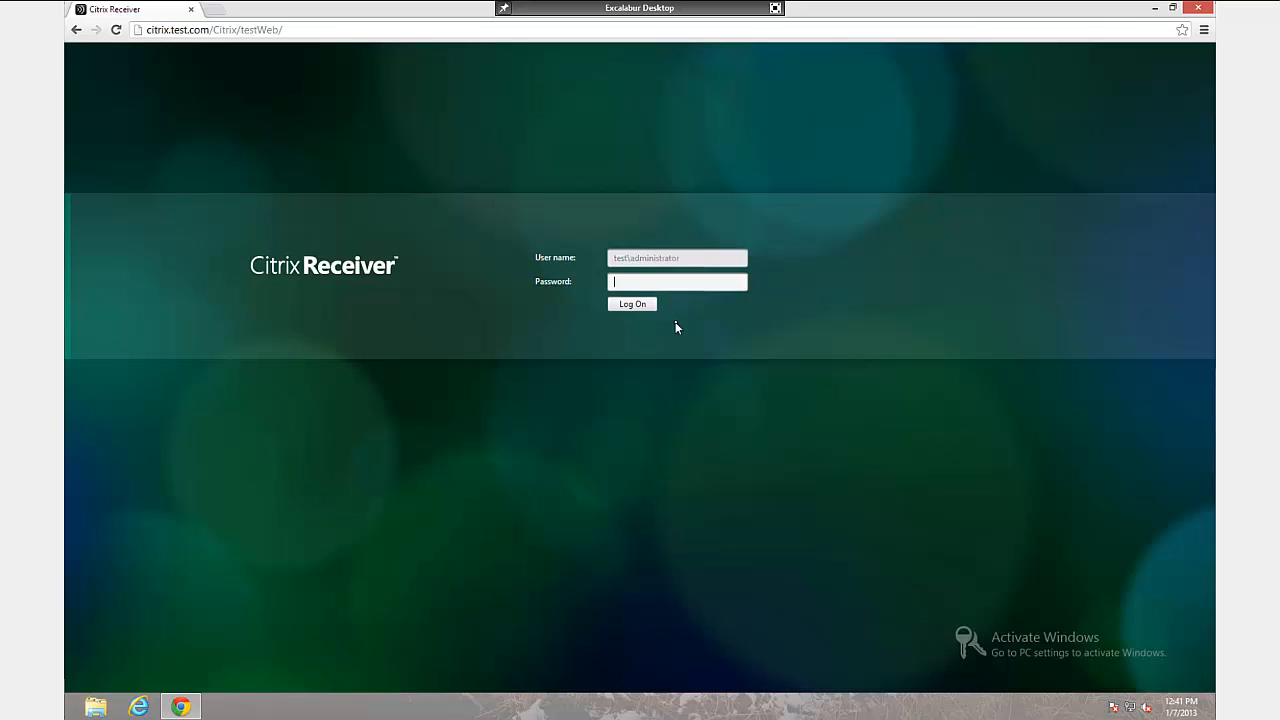
{"action": "type", "text": "•••••••••"}
{"action": "key", "text": "Return"}
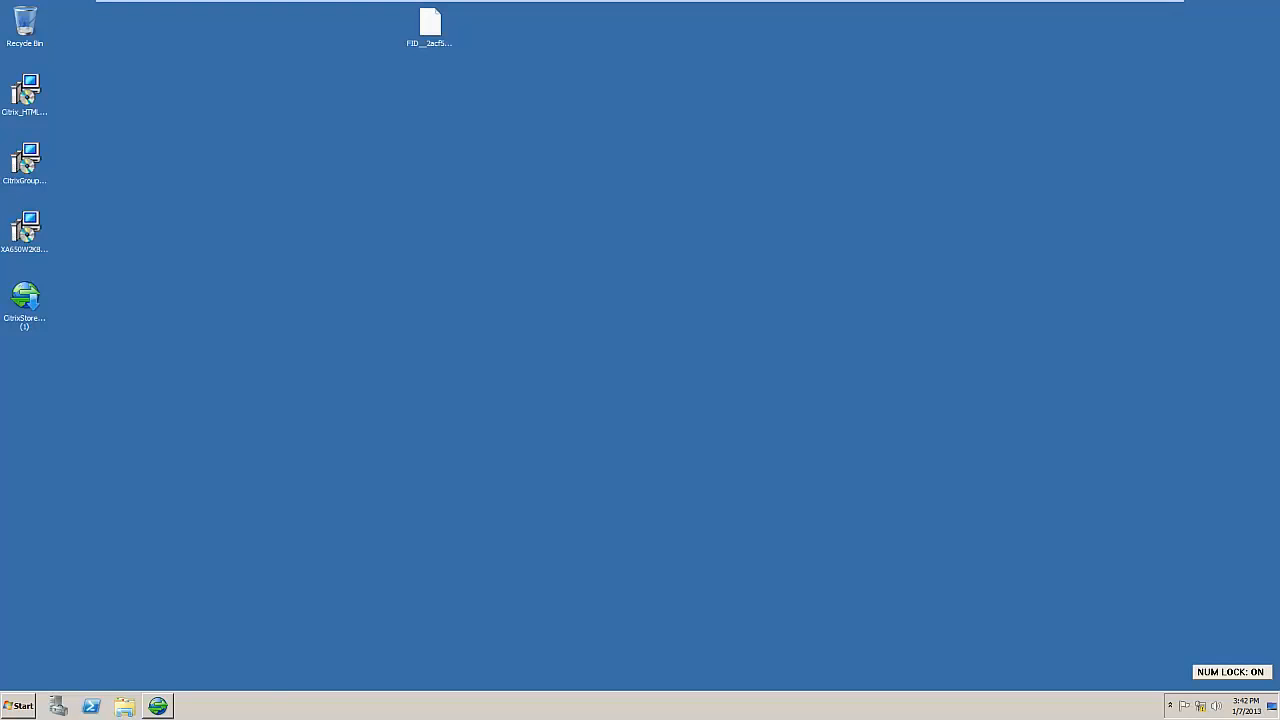
{"action": "left_click", "coordinate": [18, 706]}
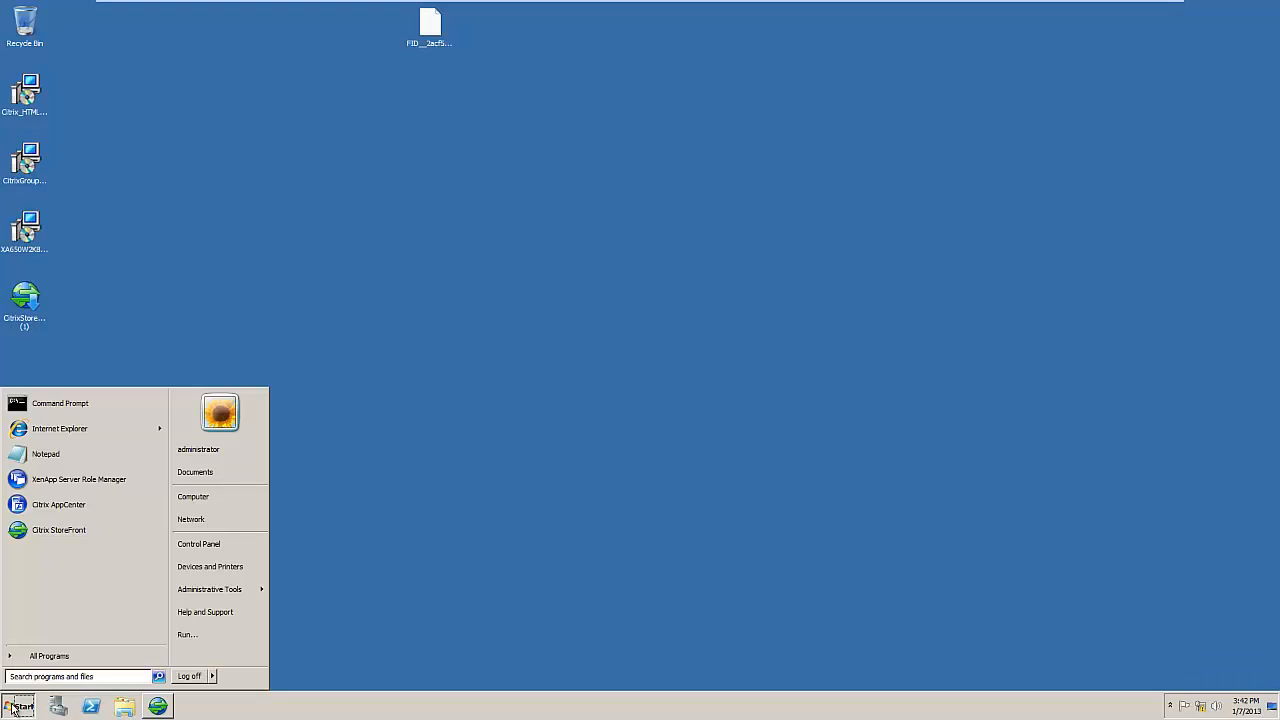
Step: Launch AppCenter maximized and start a new computer policy under TestFarm Policies
{"action": "left_click", "coordinate": [44, 506]}
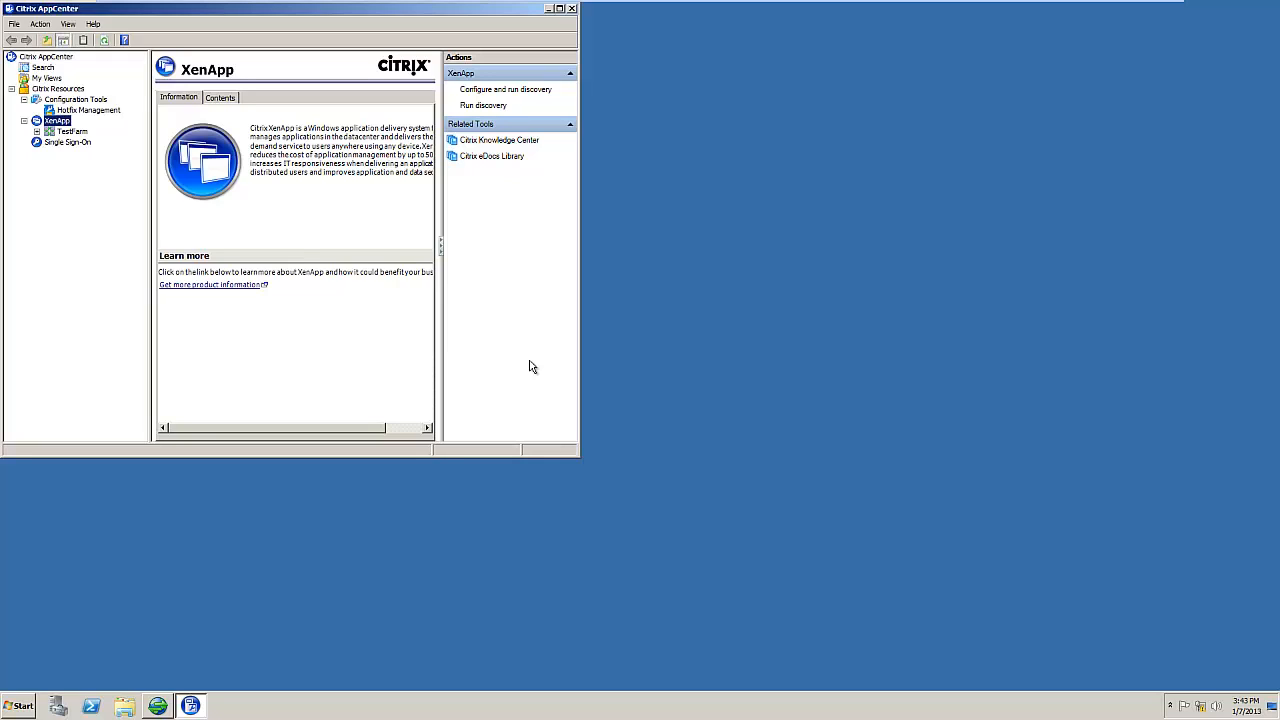
{"action": "key", "text": "Num_Lock"}
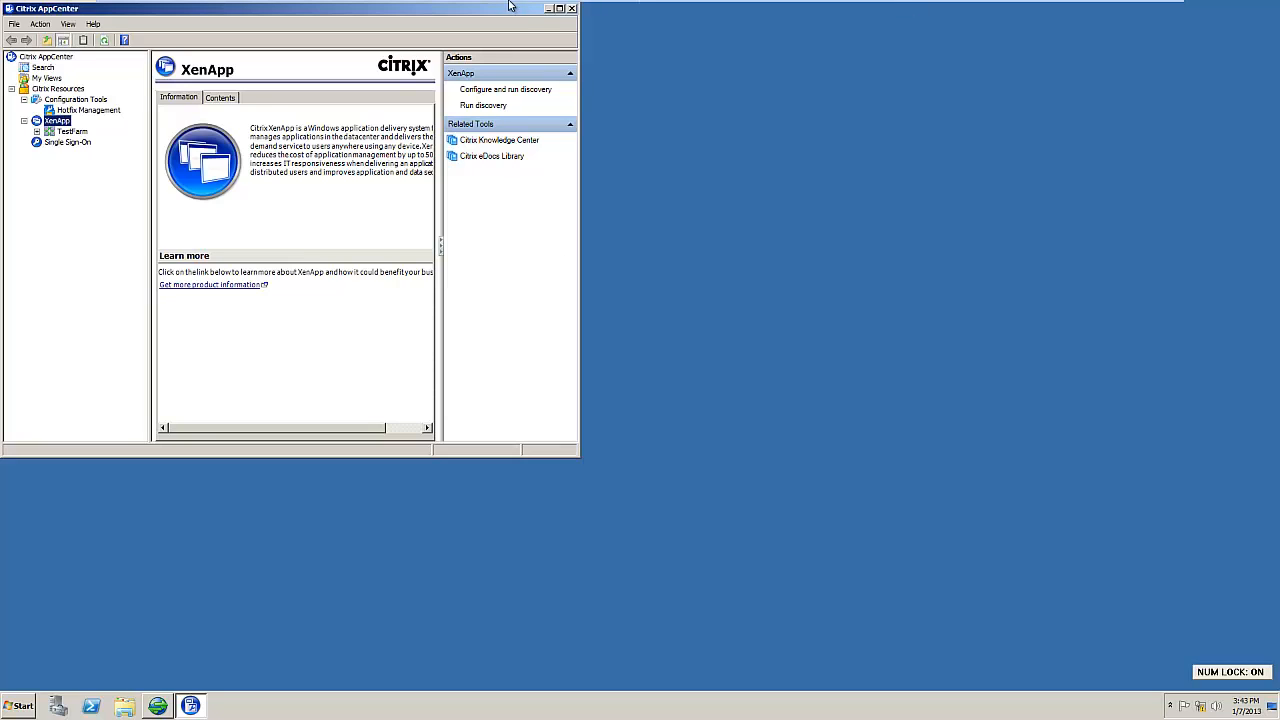
{"action": "left_click", "coordinate": [560, 9]}
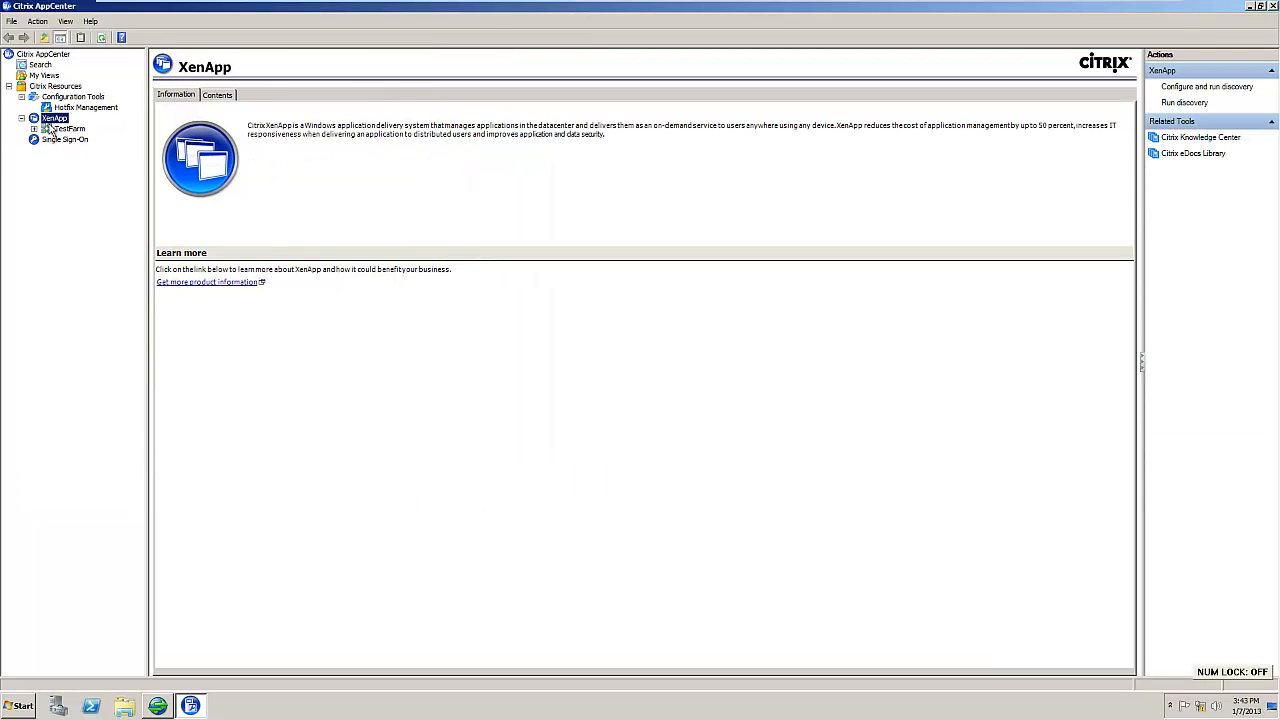
{"action": "left_click", "coordinate": [34, 129]}
{"action": "left_click", "coordinate": [79, 193]}
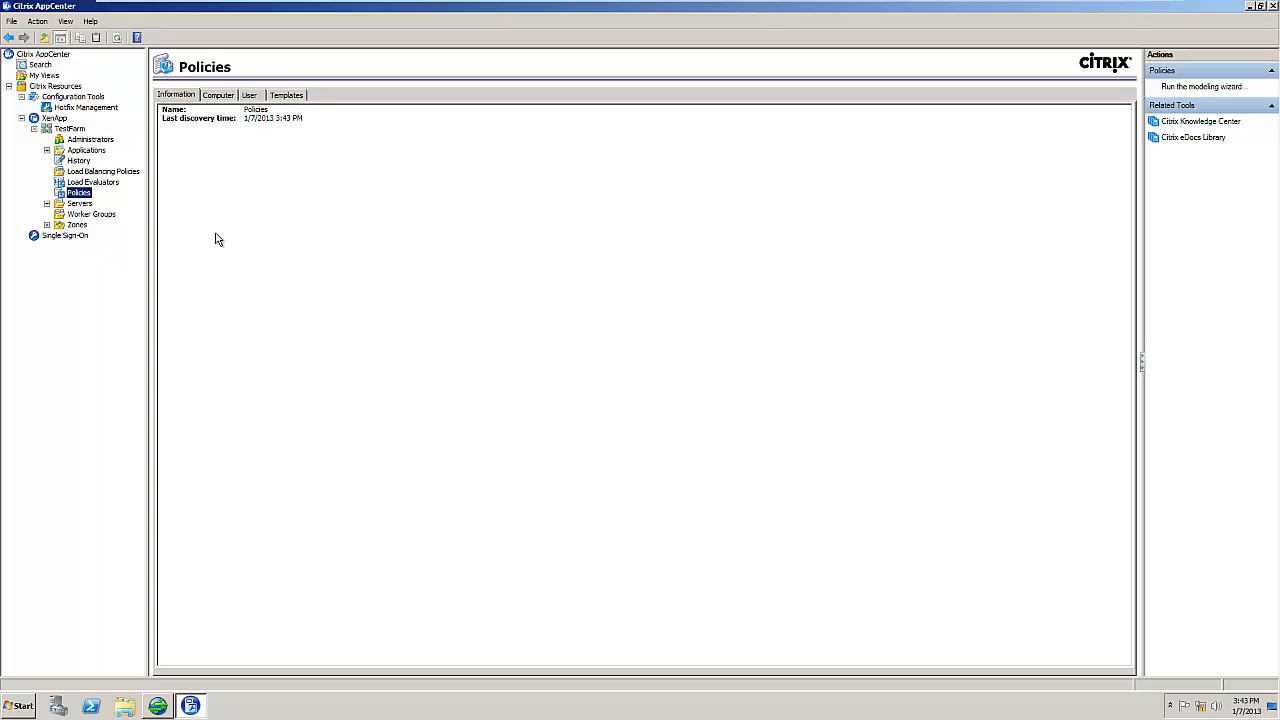
{"action": "left_click", "coordinate": [218, 95]}
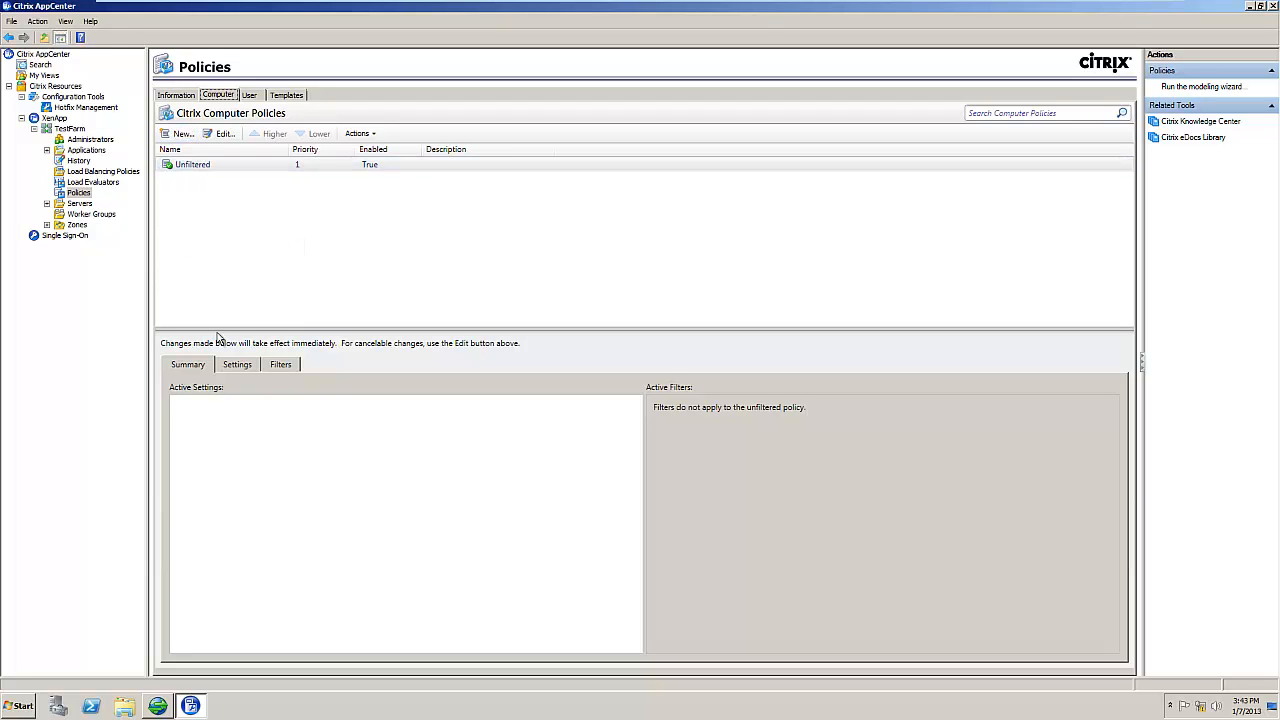
{"action": "left_click", "coordinate": [183, 133]}
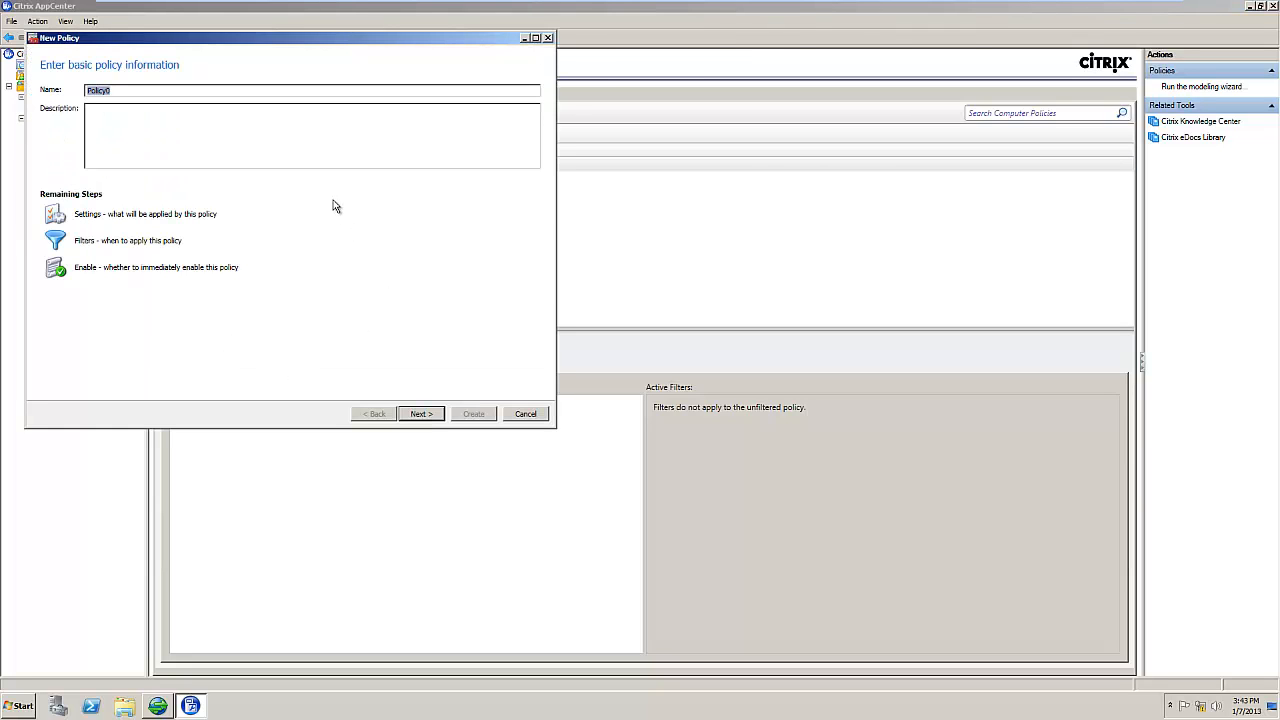
Step: Name the policy 'HTML5 Receive' and add the WebSockets connections setting as Allowed
{"action": "type", "text": "HTML5 Receiver"}
{"action": "left_click", "coordinate": [419, 414]}
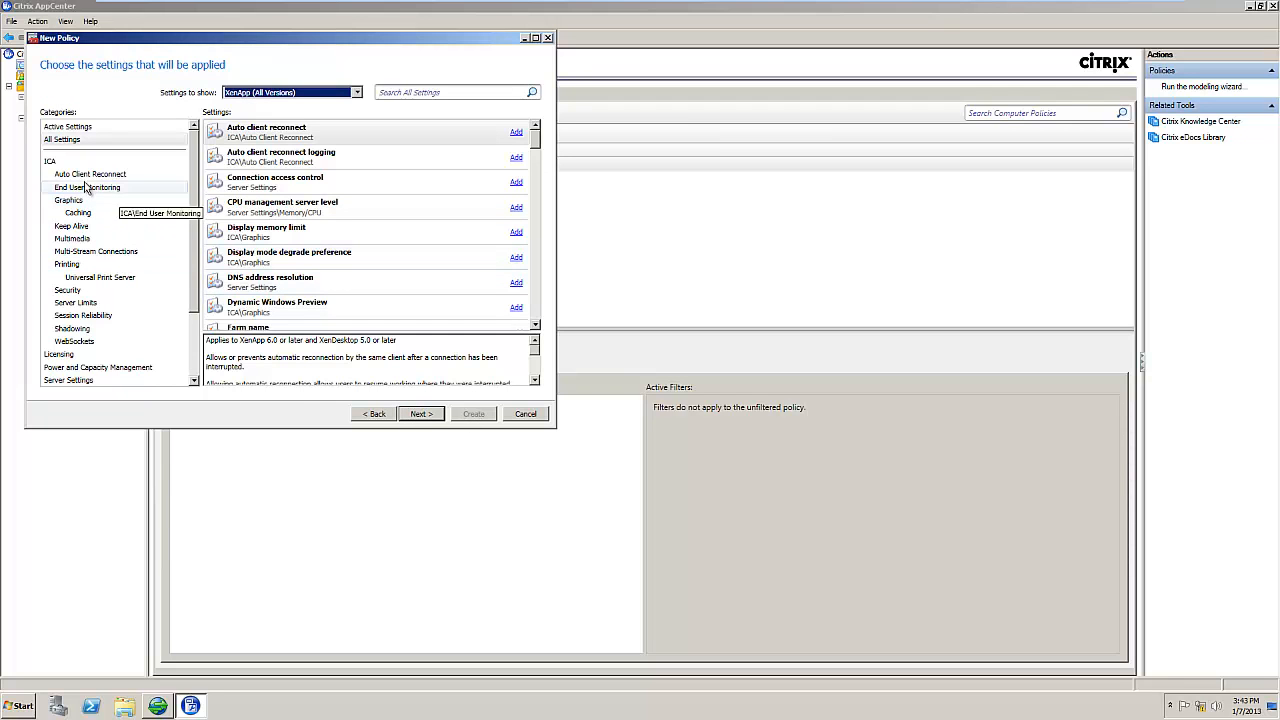
{"action": "left_click", "coordinate": [76, 342]}
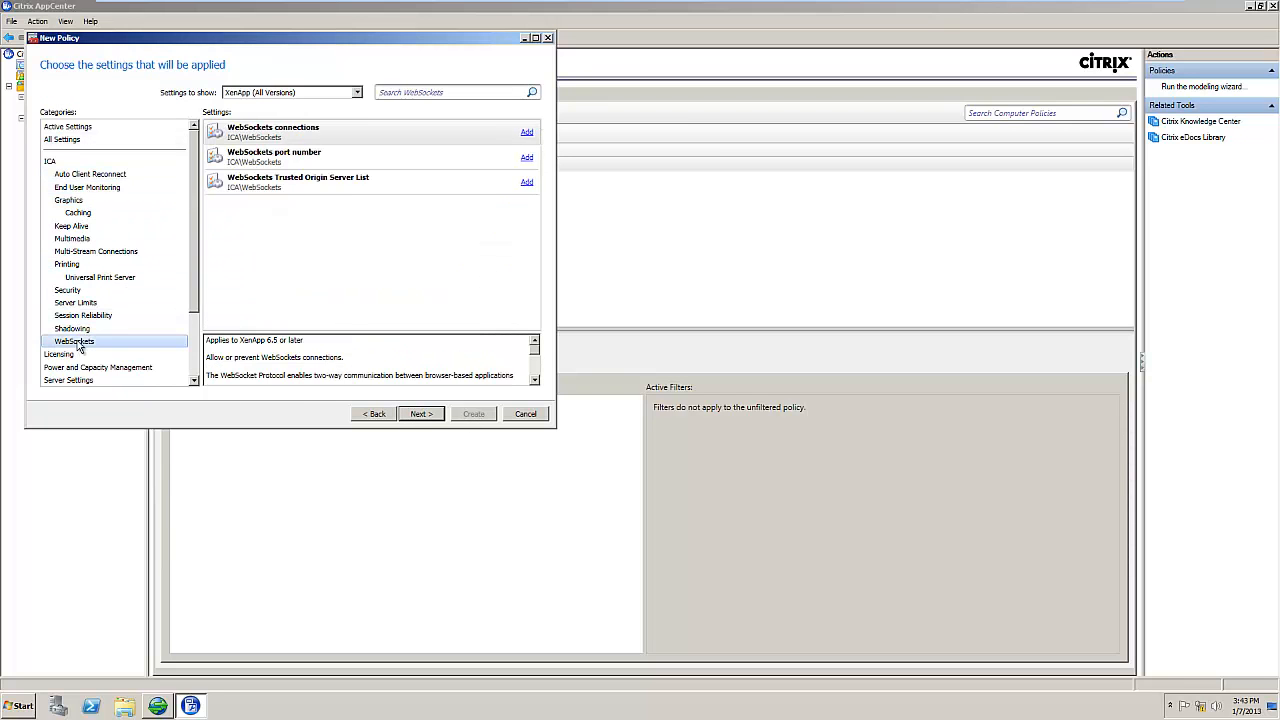
{"action": "left_click", "coordinate": [388, 128]}
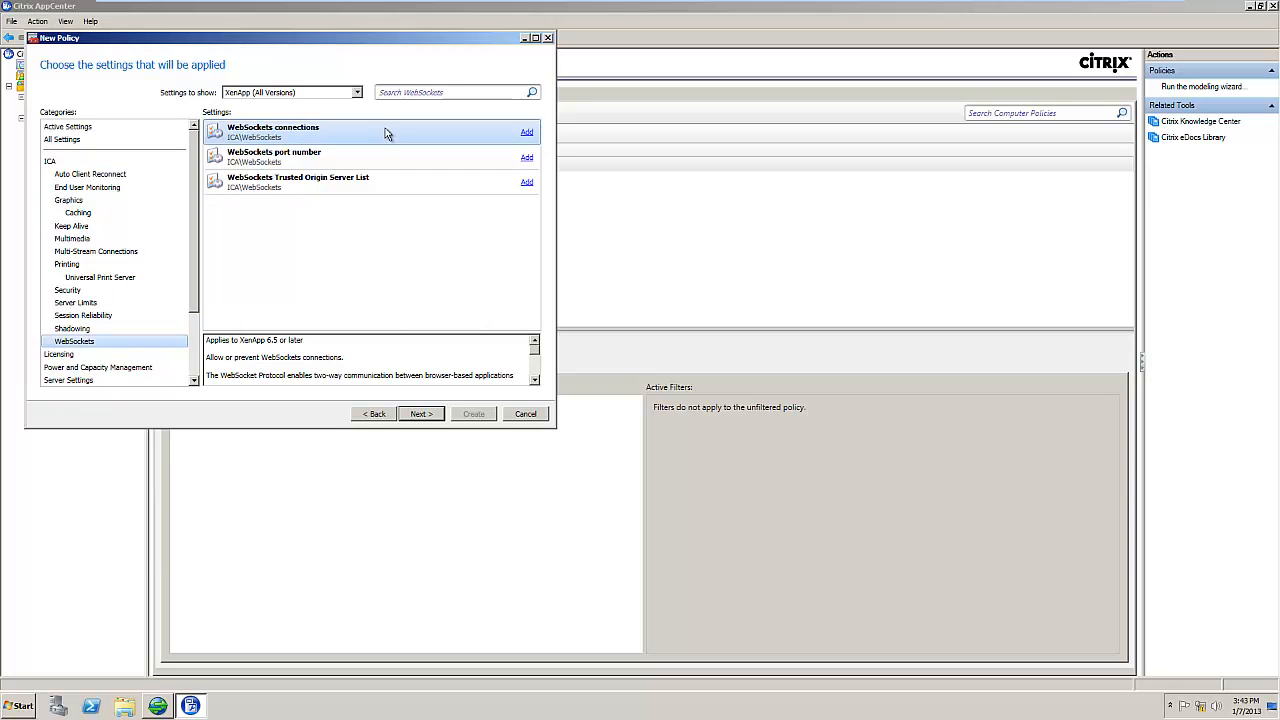
{"action": "left_click", "coordinate": [527, 133]}
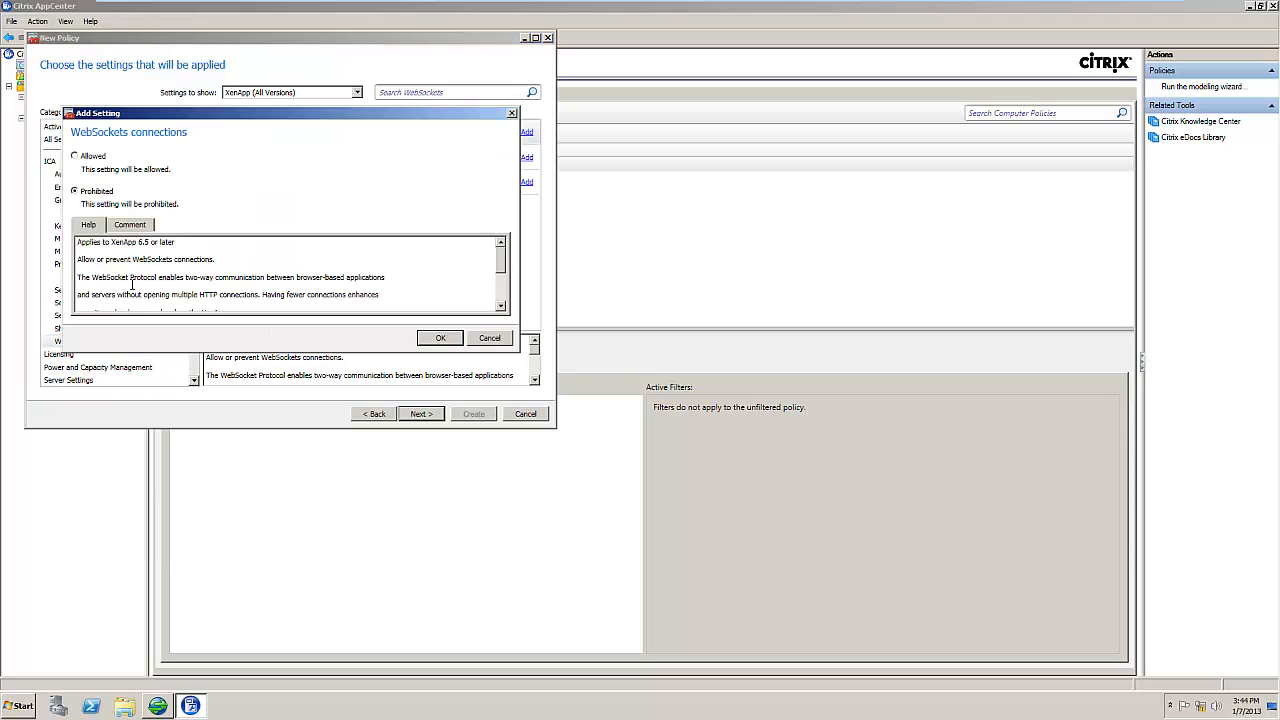
{"action": "left_click", "coordinate": [76, 157]}
{"action": "scroll", "coordinate": [324, 282], "scroll_direction": "down", "scroll_amount": 1}
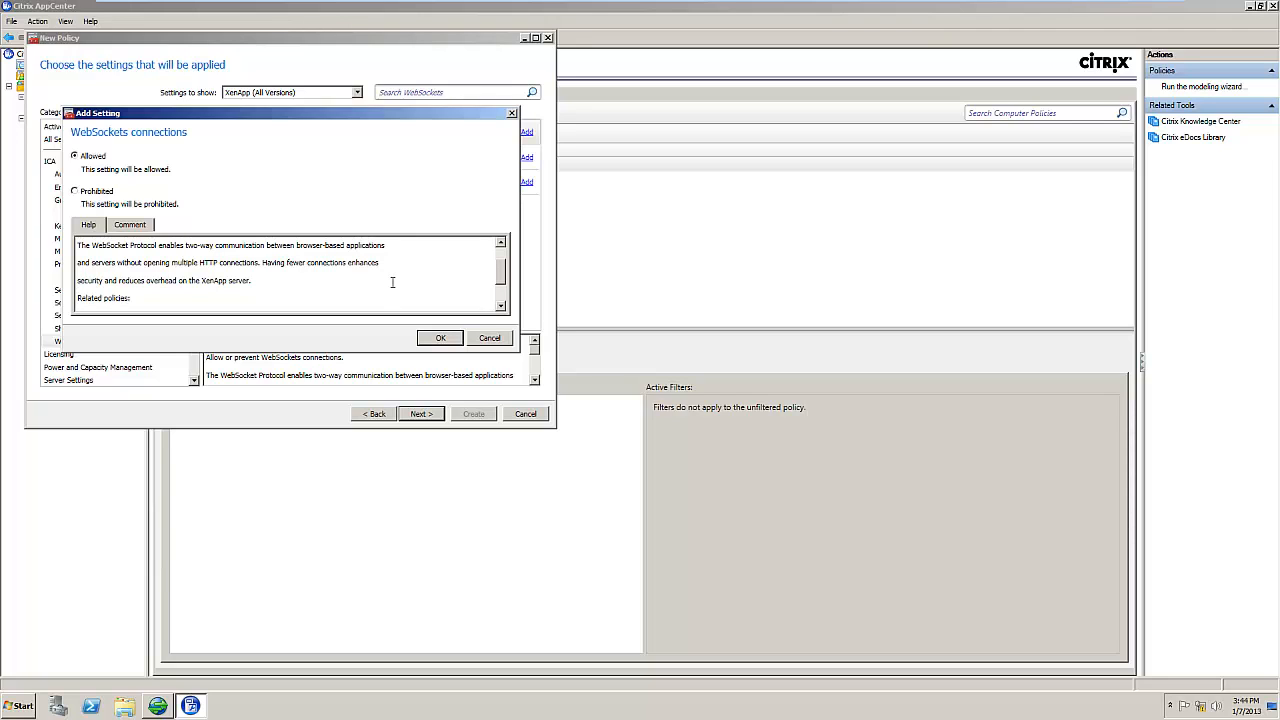
{"action": "left_click", "coordinate": [437, 340]}
{"action": "left_click", "coordinate": [381, 171]}
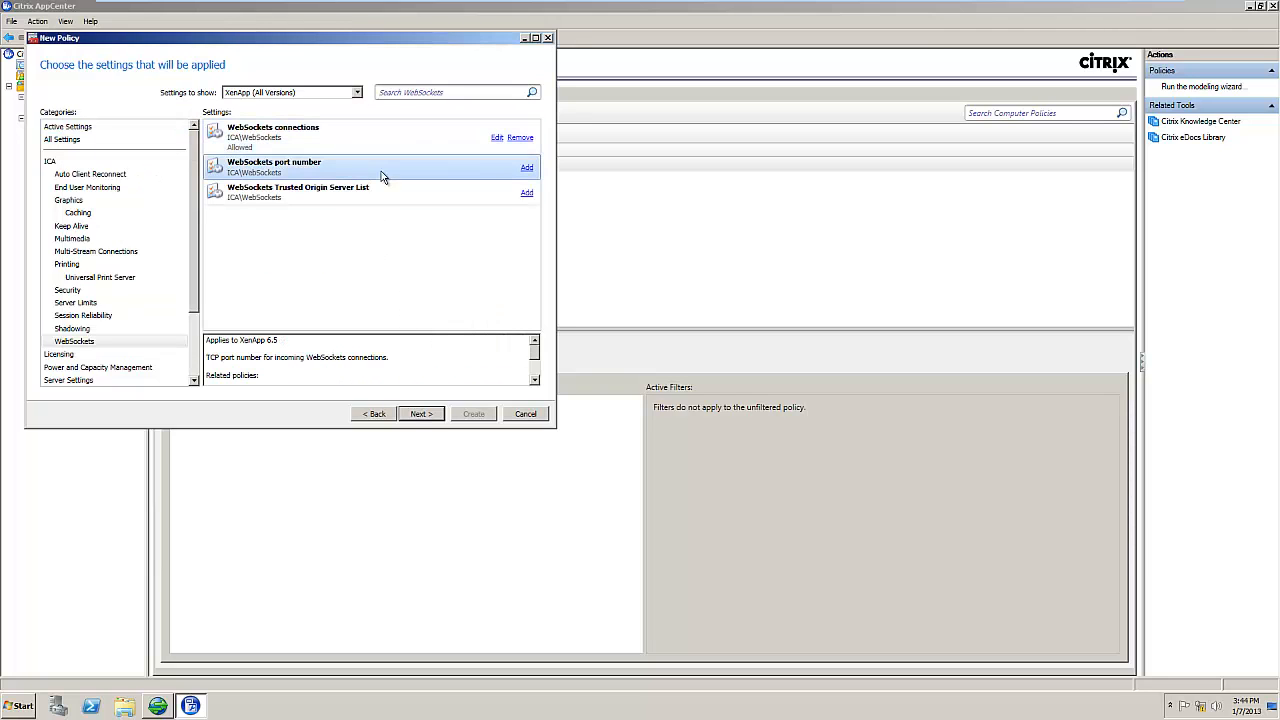
Step: Add the WebSockets port number setting at 8008, then remove it again
{"action": "left_click", "coordinate": [527, 168]}
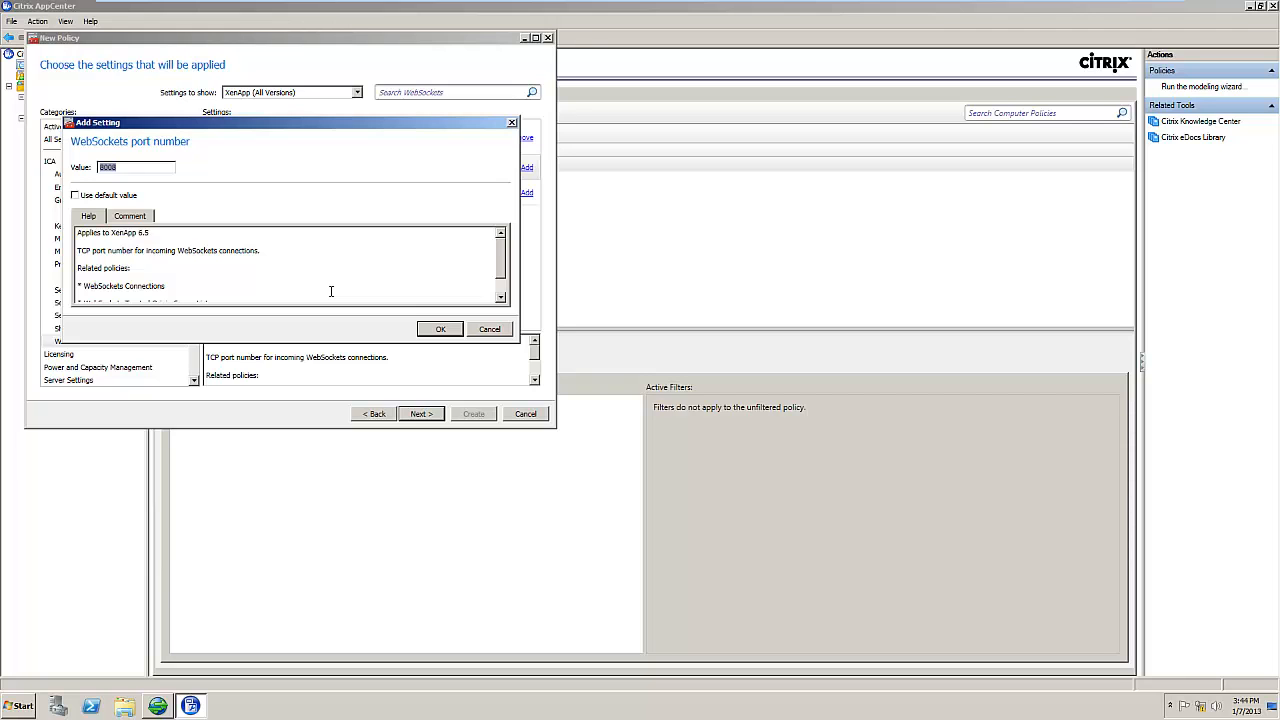
{"action": "left_click", "coordinate": [440, 329]}
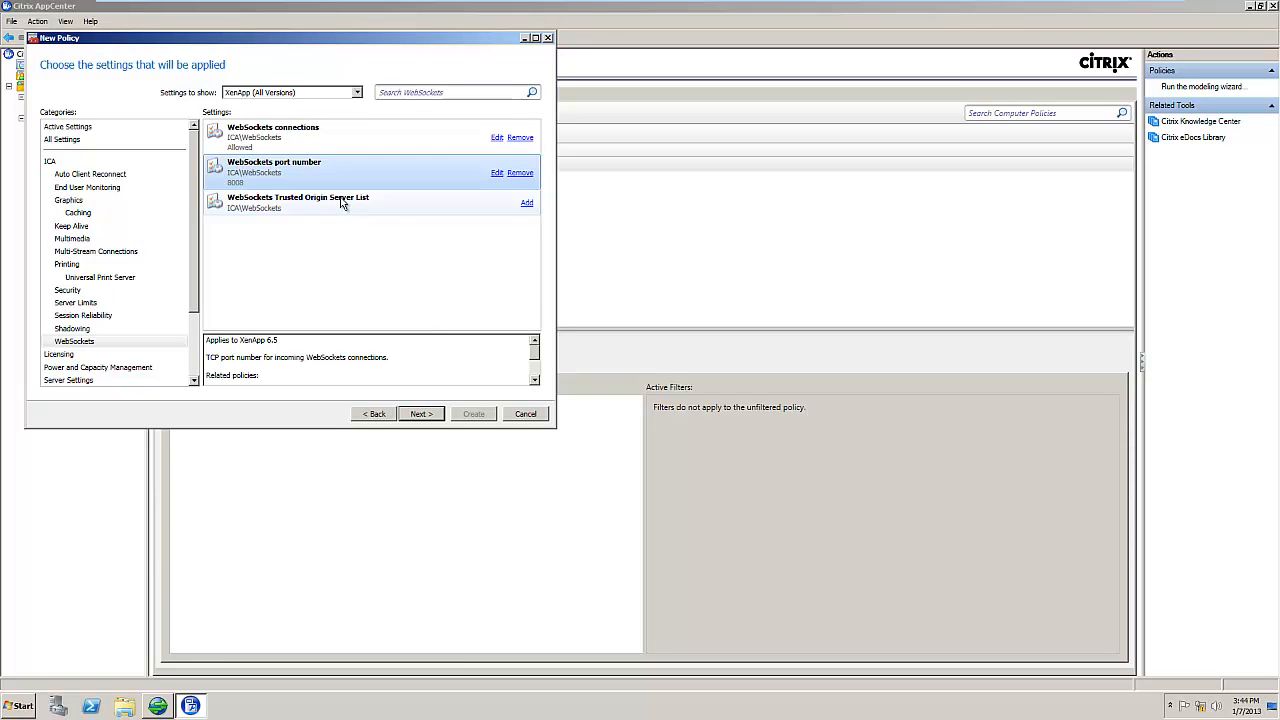
{"action": "left_click", "coordinate": [342, 203]}
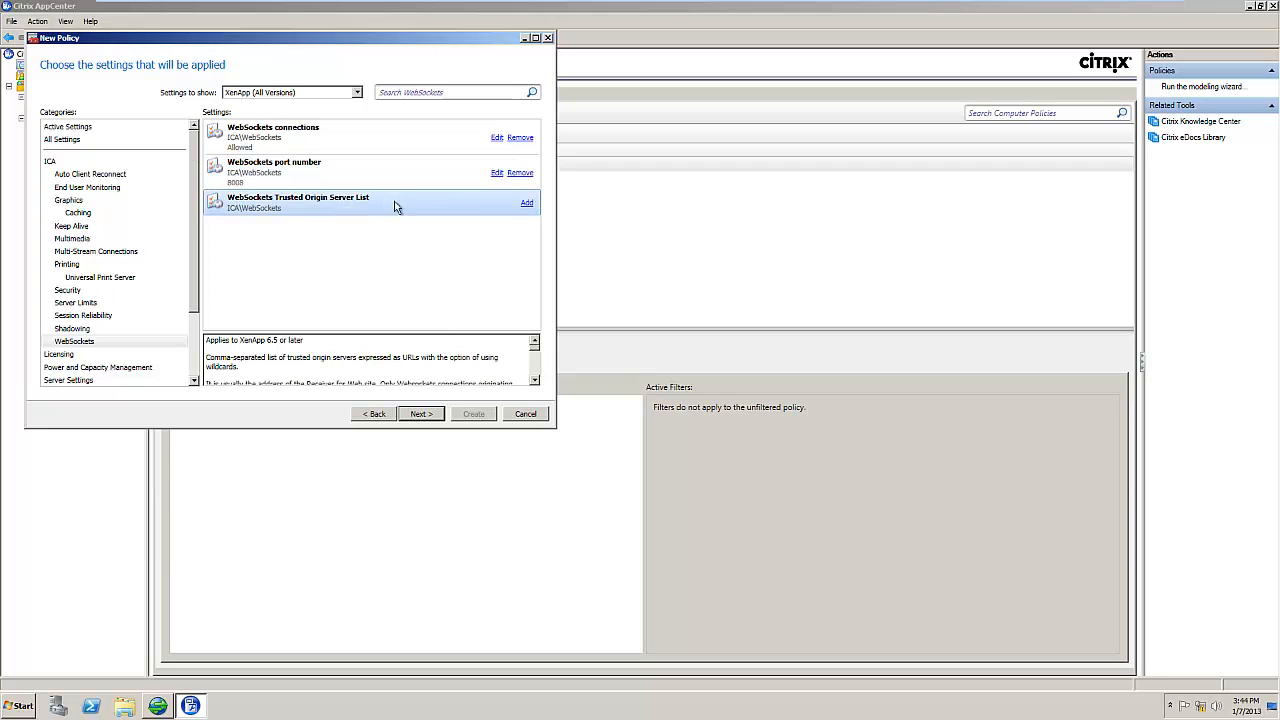
{"action": "left_click", "coordinate": [522, 174]}
{"action": "left_click", "coordinate": [336, 262]}
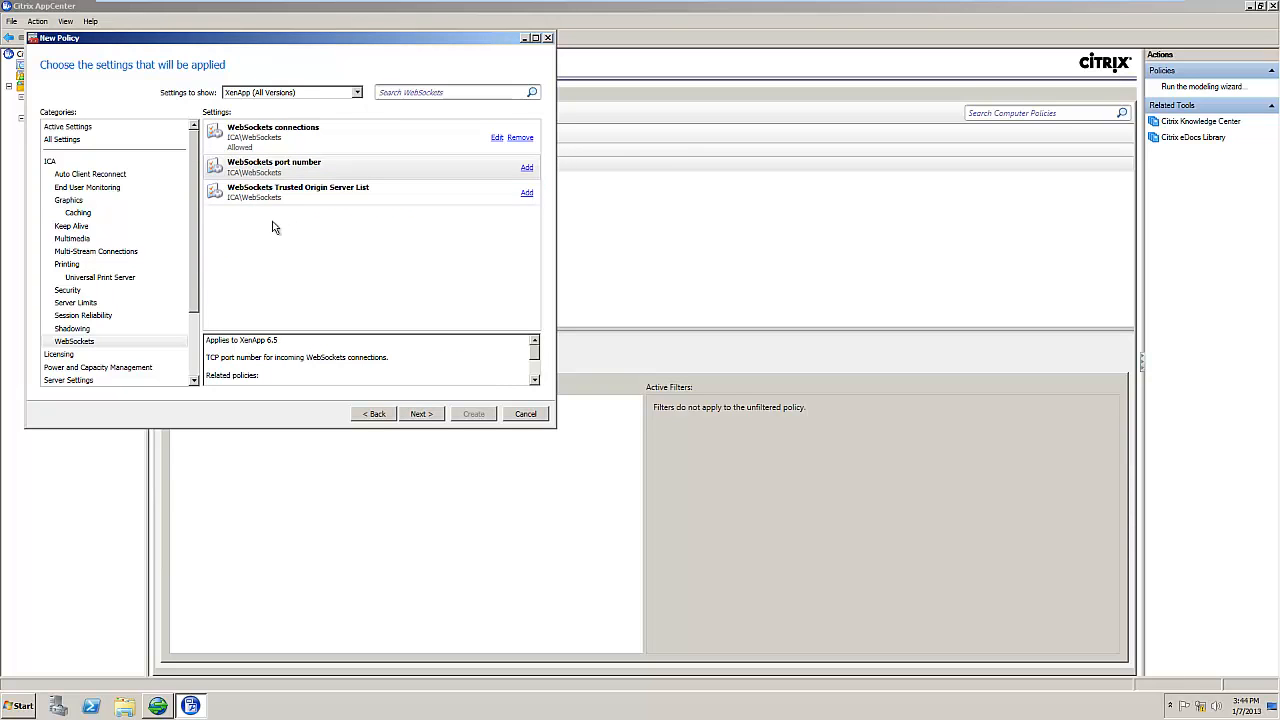
Step: Add and then remove the WebSockets Trusted Origin Server List, and advance to the filters page
{"action": "left_click", "coordinate": [244, 202]}
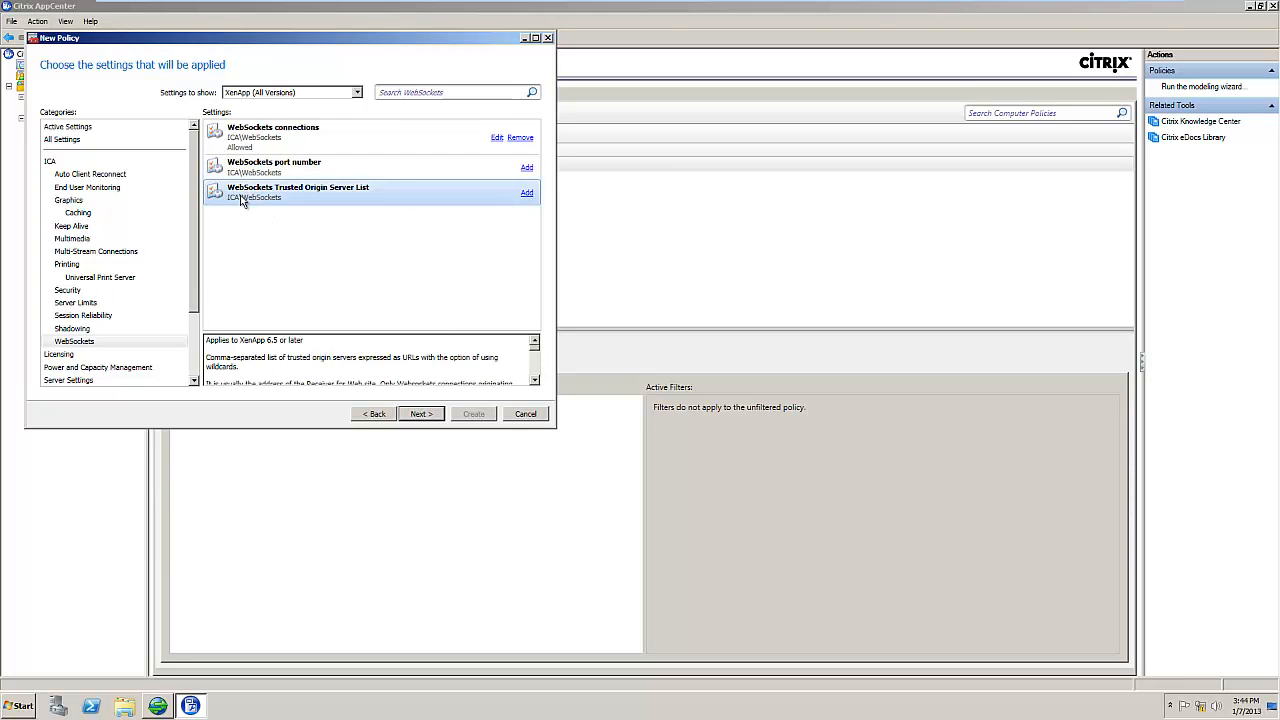
{"action": "left_click", "coordinate": [527, 194]}
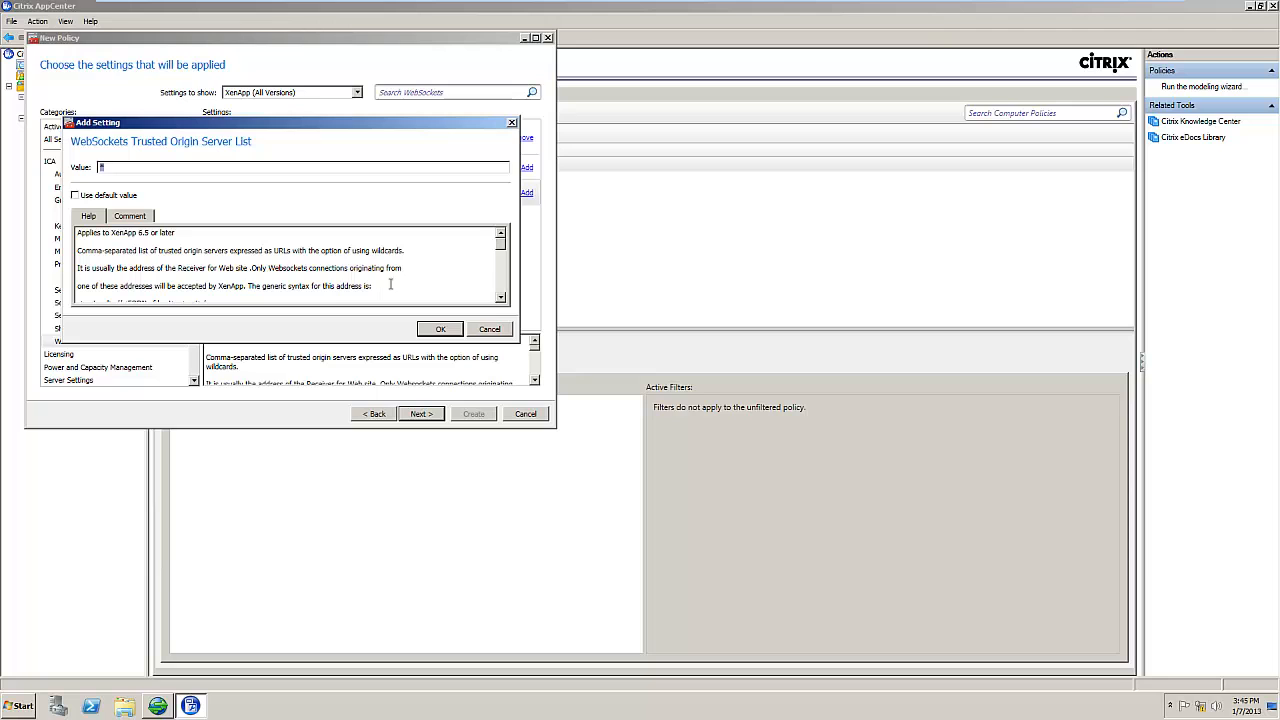
{"action": "left_click", "coordinate": [440, 333]}
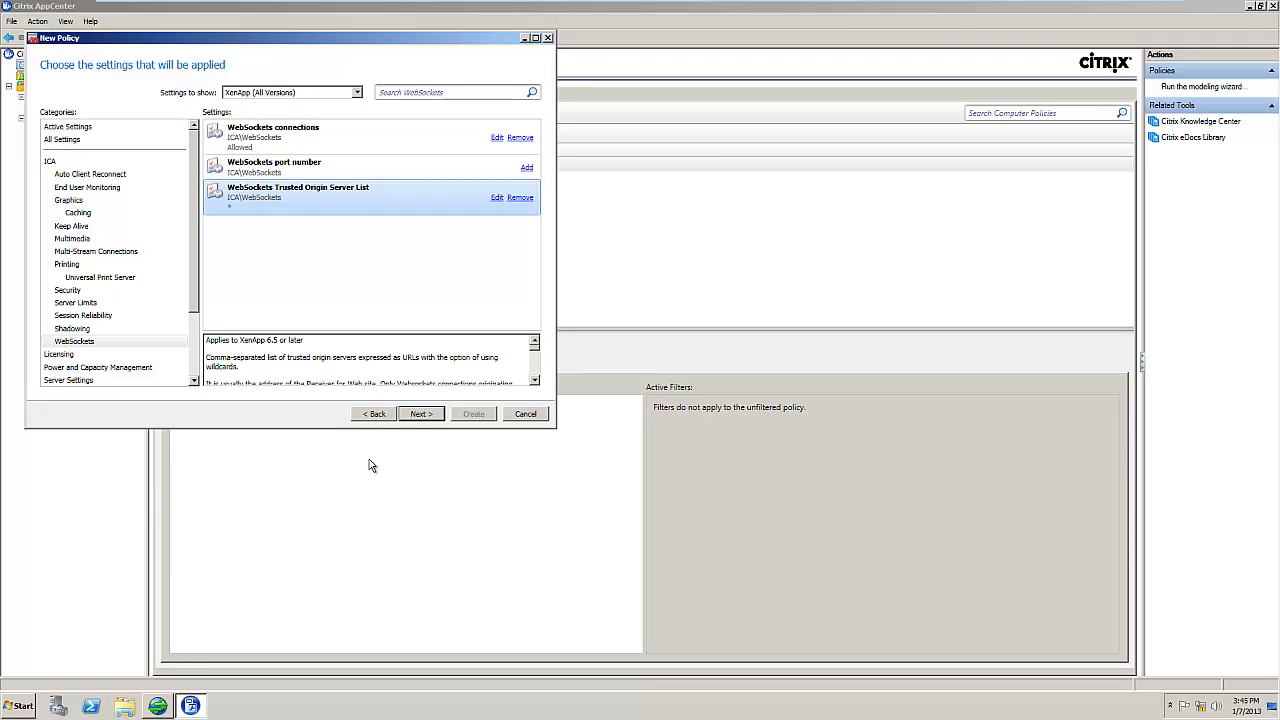
{"action": "left_click", "coordinate": [518, 199]}
{"action": "left_click", "coordinate": [333, 263]}
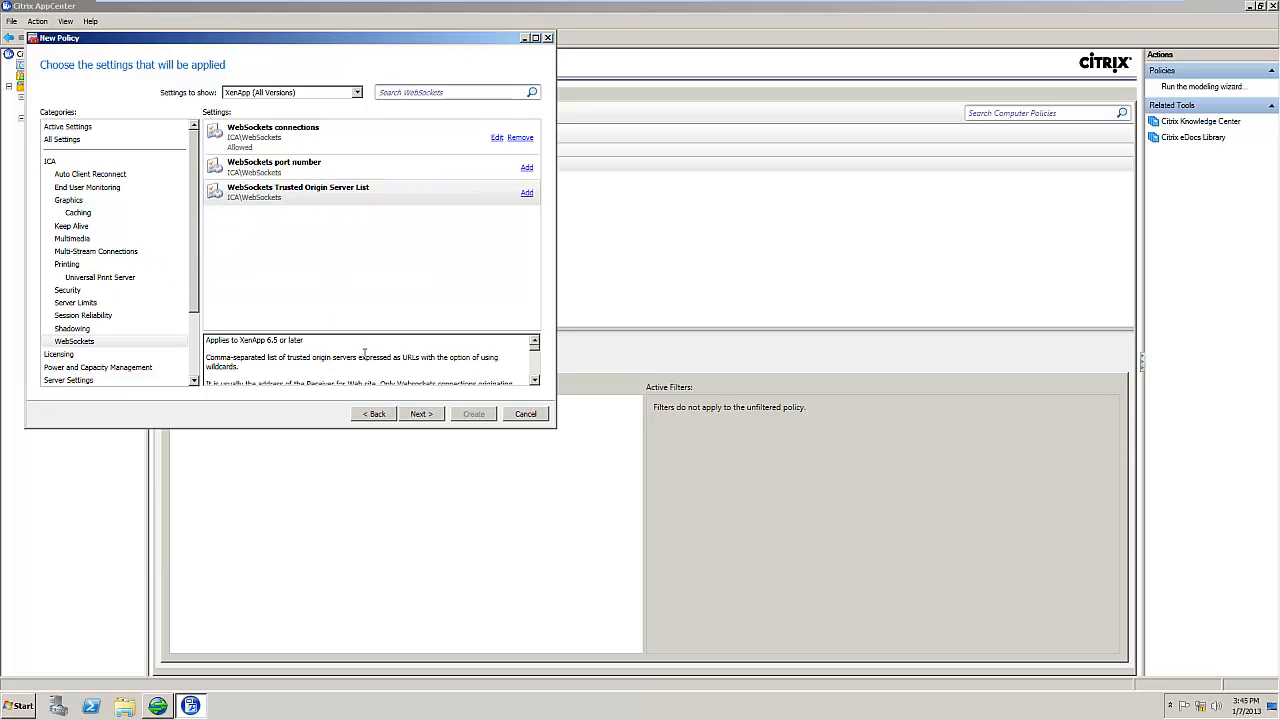
{"action": "left_click", "coordinate": [421, 414]}
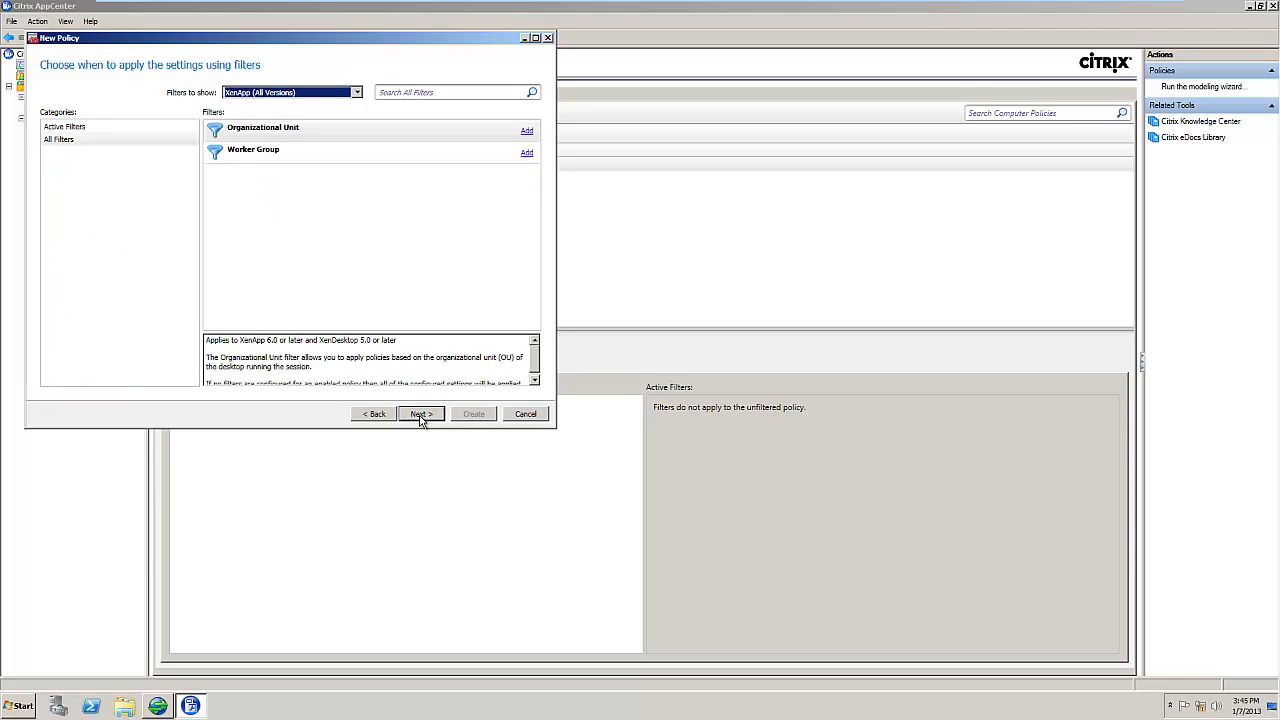
{"action": "left_click", "coordinate": [275, 153]}
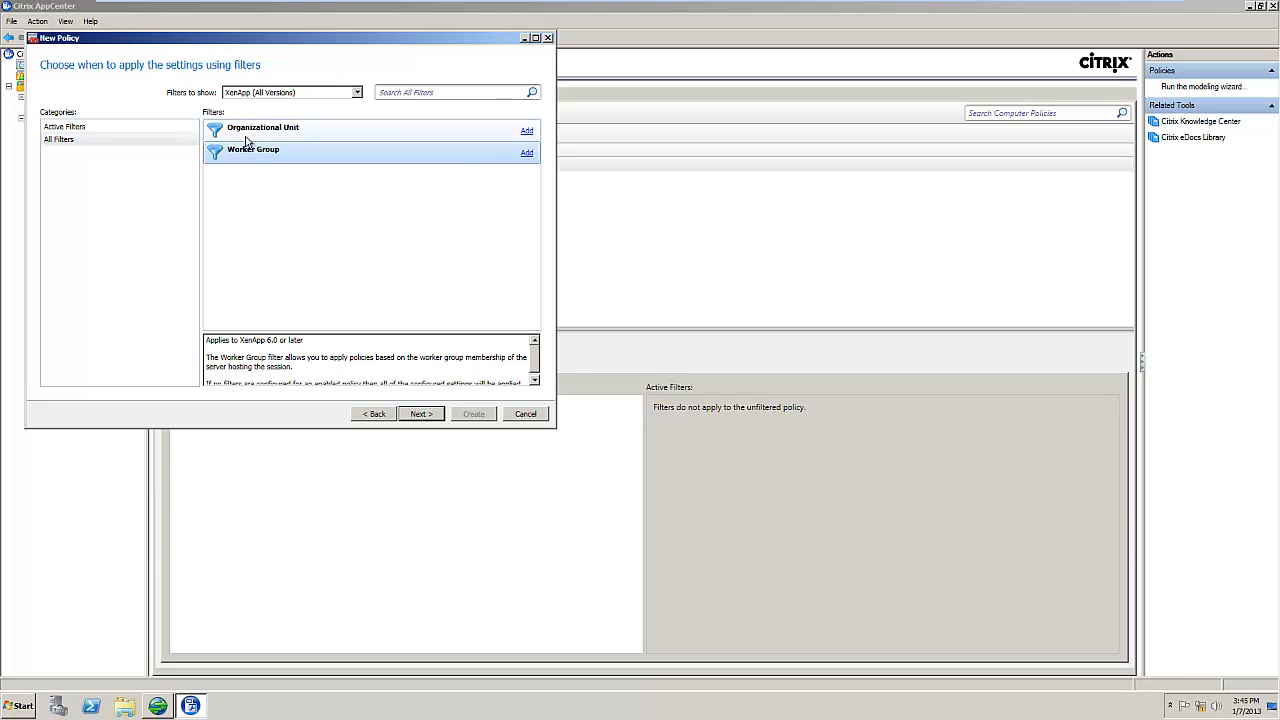
{"action": "left_click", "coordinate": [425, 415]}
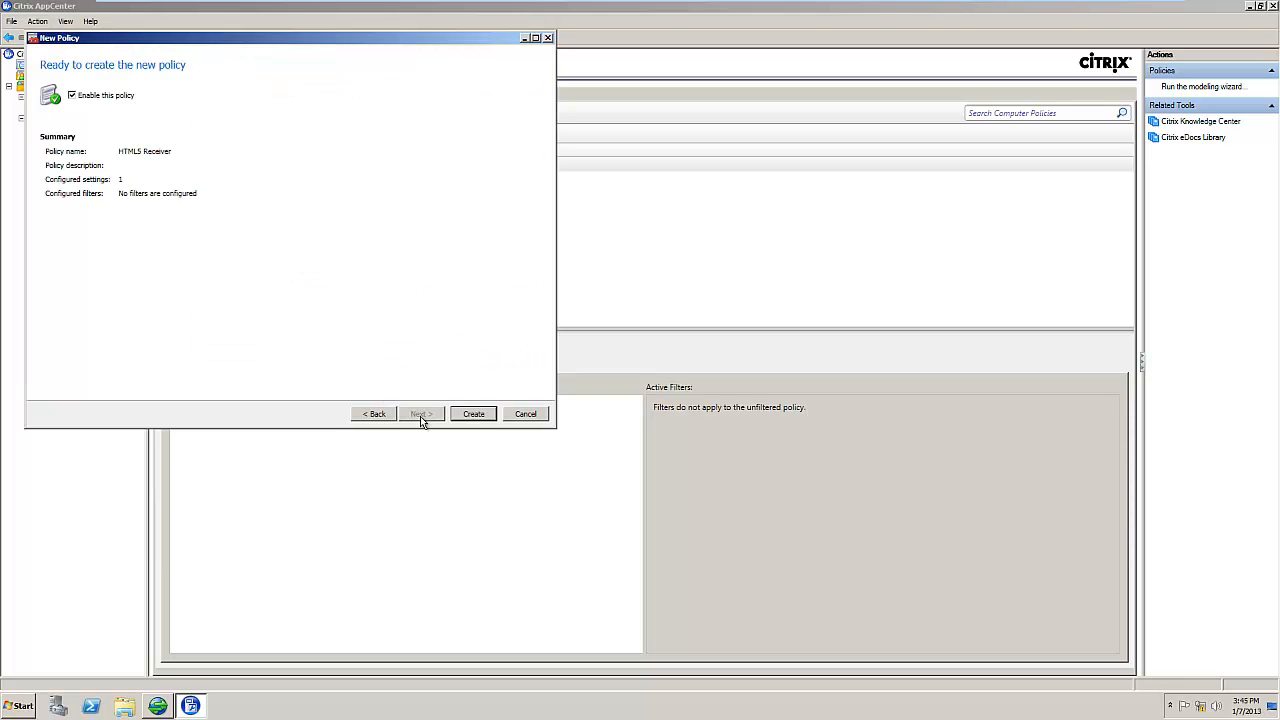
{"action": "left_click", "coordinate": [474, 415]}
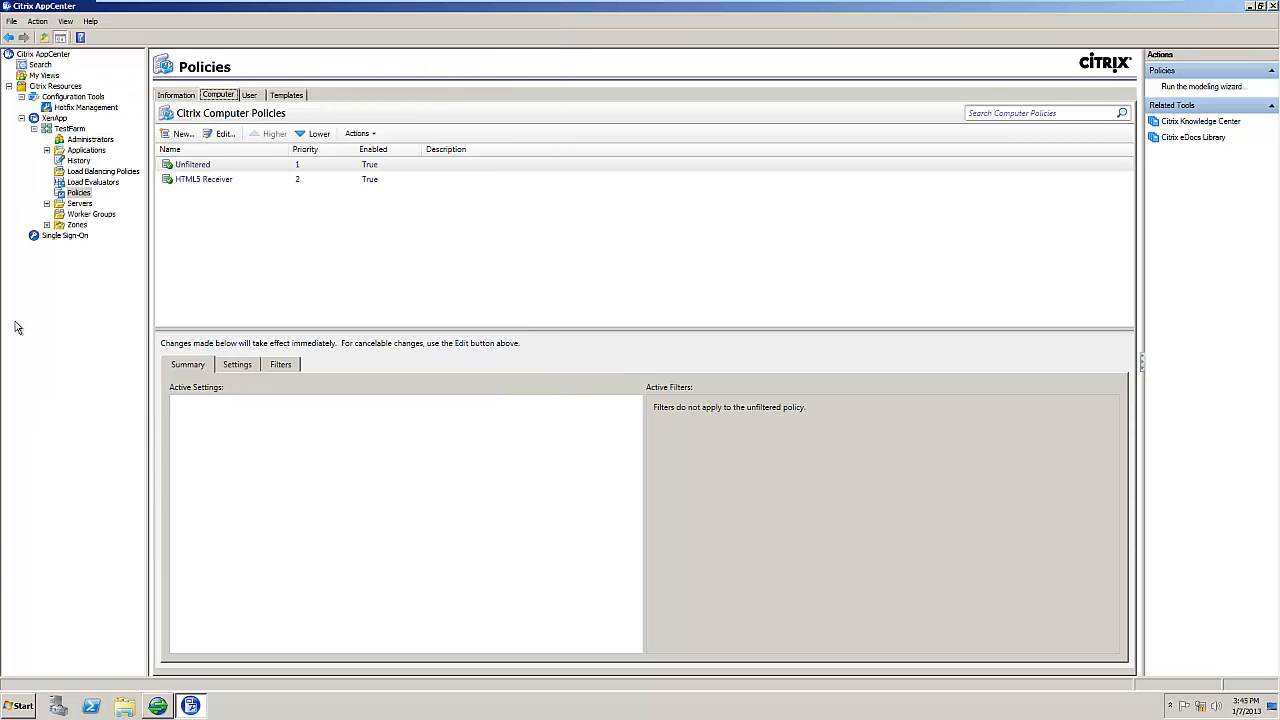
{"action": "left_click", "coordinate": [84, 215]}
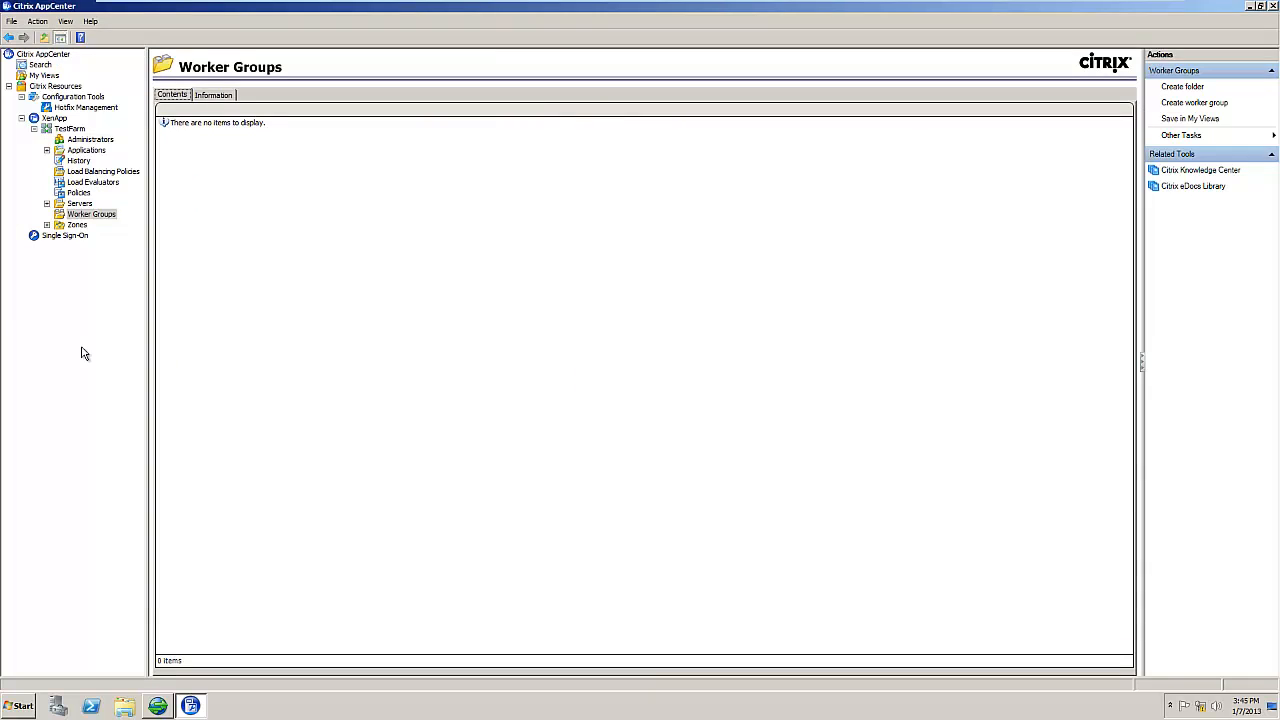
Step: Create a worker group named Test from Farm Servers containing the server CITRIX
{"action": "left_click", "coordinate": [98, 216]}
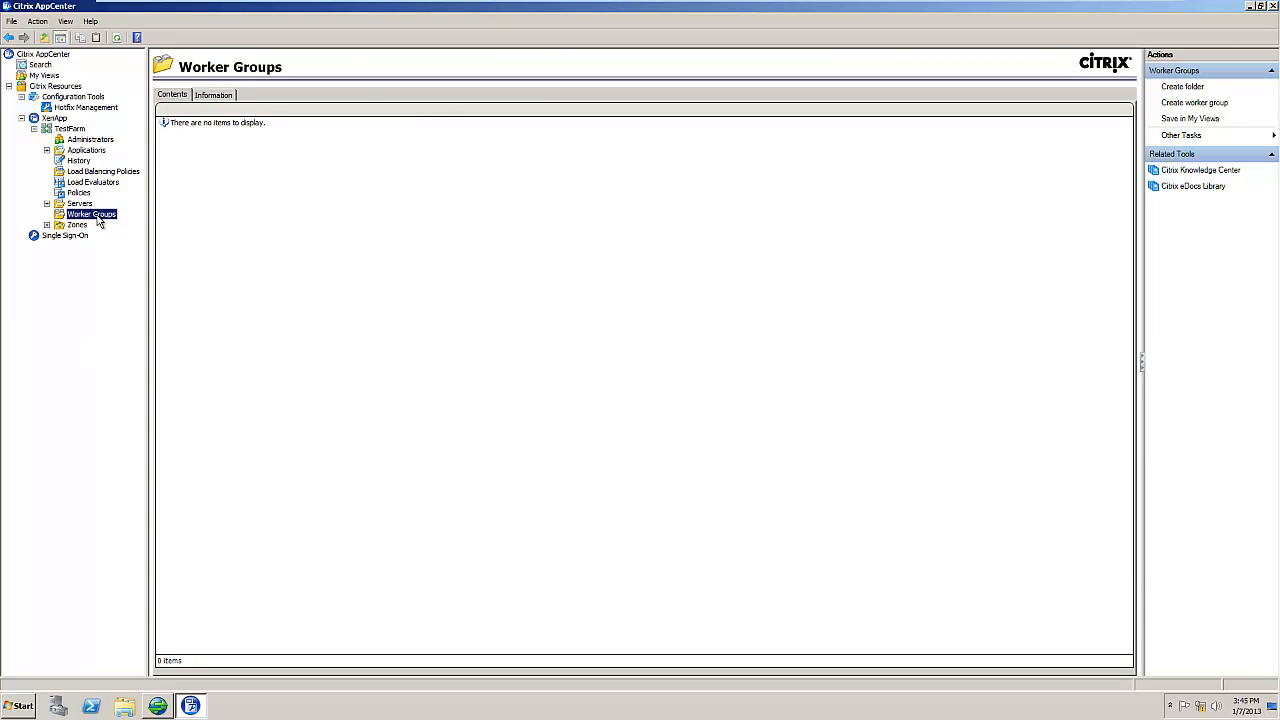
{"action": "left_click", "coordinate": [1222, 104]}
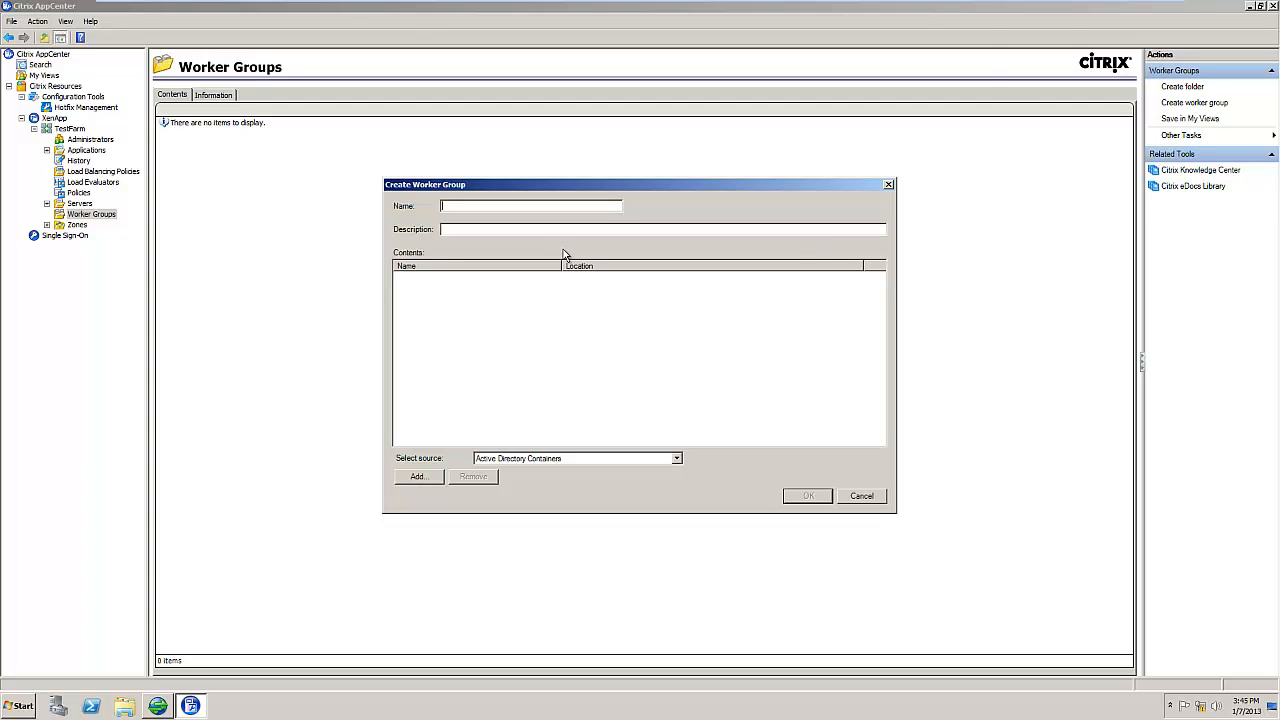
{"action": "type", "text": "Test"}
{"action": "left_click", "coordinate": [636, 459]}
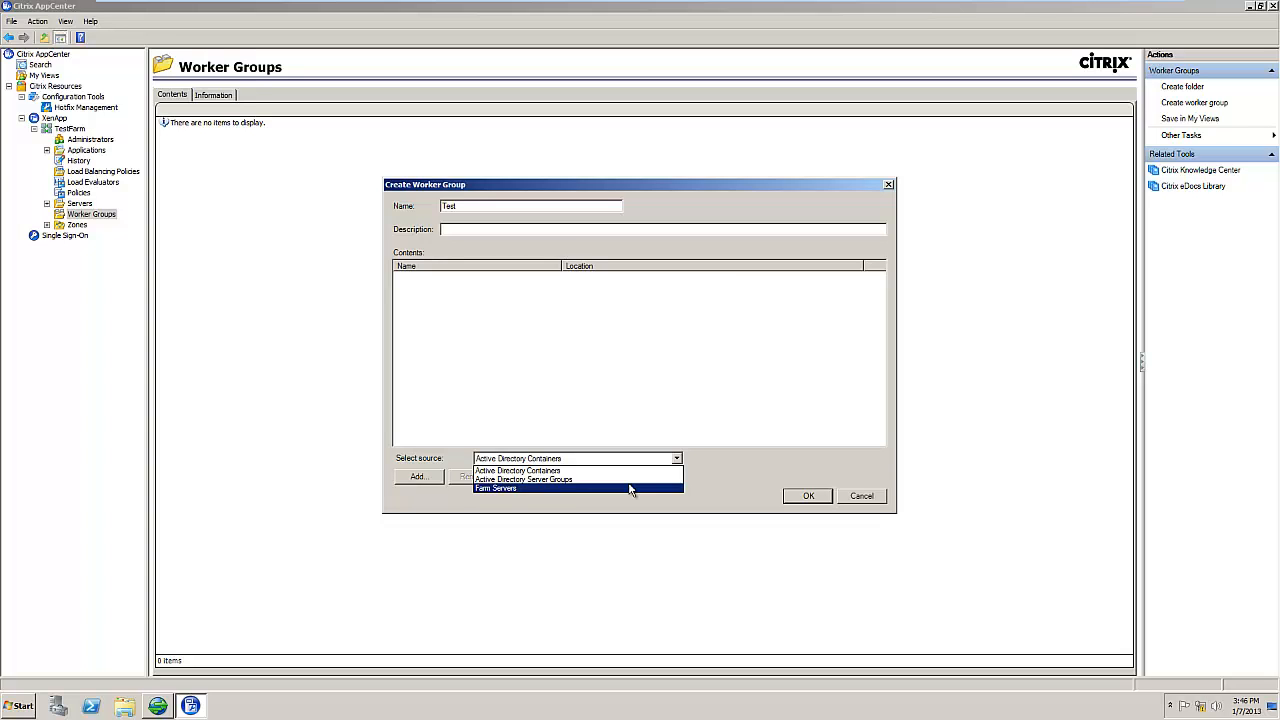
{"action": "left_click", "coordinate": [630, 488]}
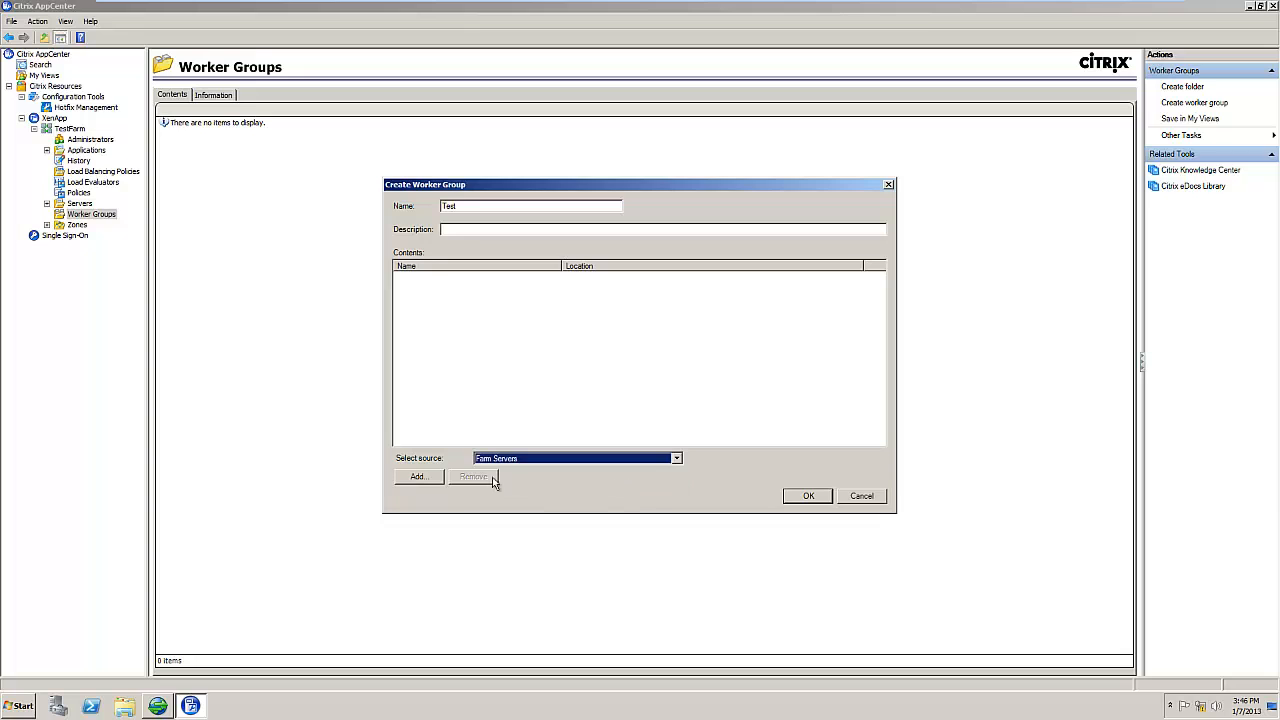
{"action": "left_click", "coordinate": [410, 478]}
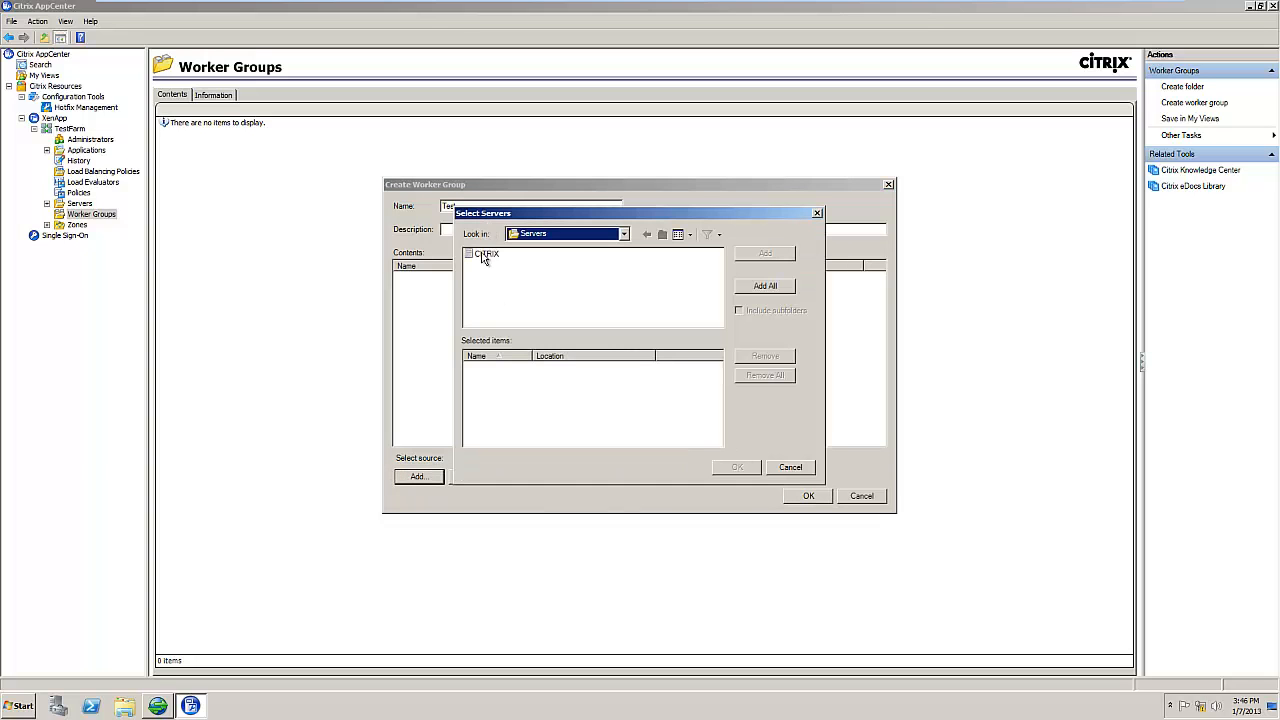
{"action": "left_click", "coordinate": [487, 255]}
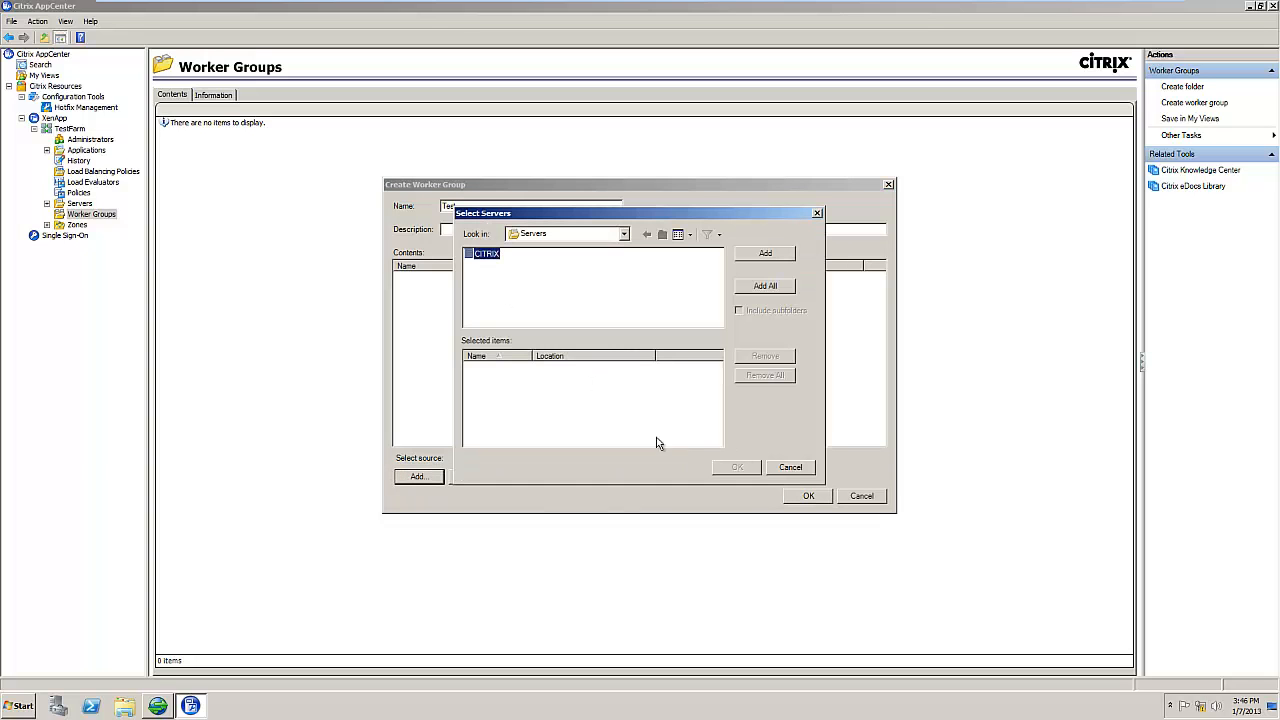
{"action": "left_click", "coordinate": [768, 254]}
{"action": "left_click", "coordinate": [732, 469]}
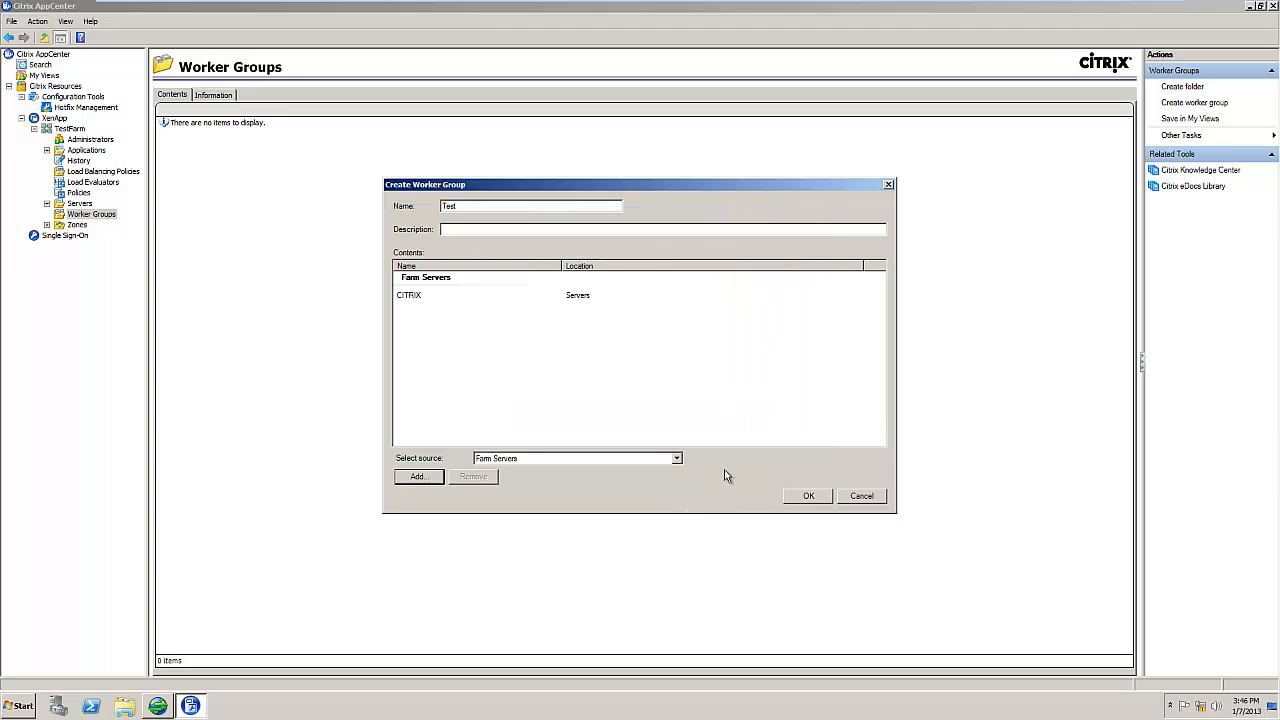
{"action": "left_click", "coordinate": [808, 498]}
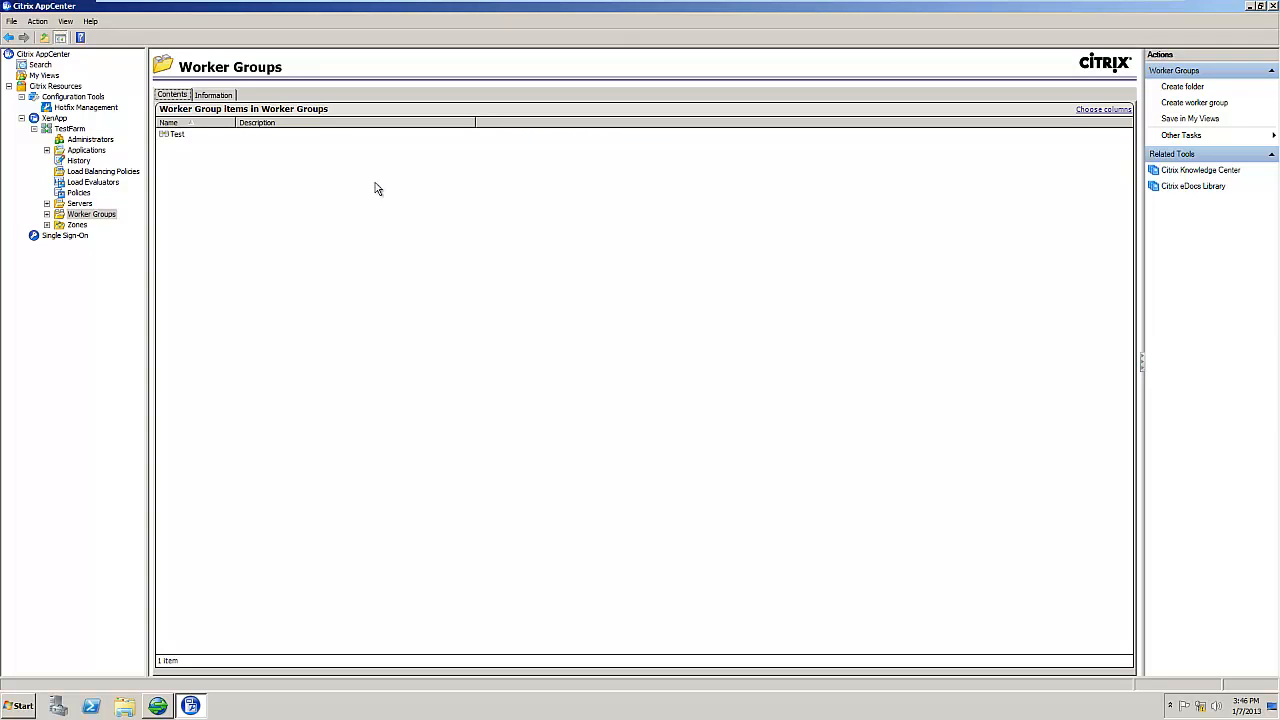
{"action": "left_click", "coordinate": [173, 135]}
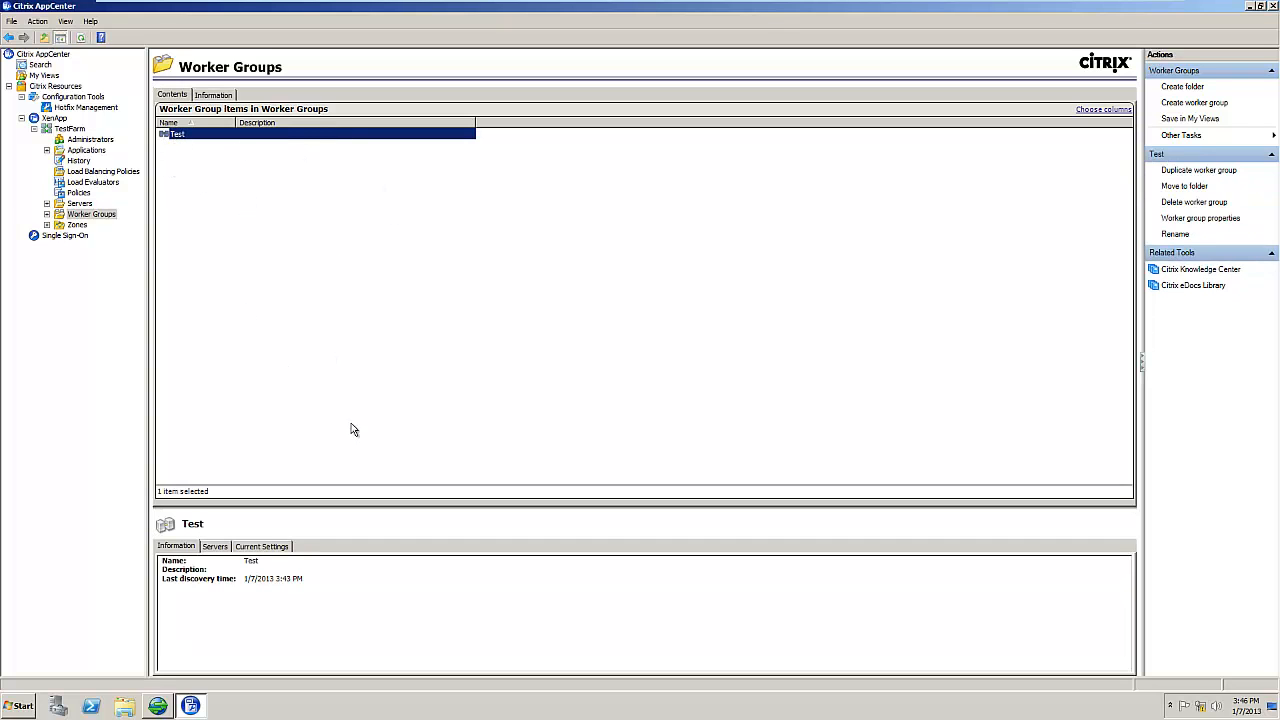
Step: Open the HTML5 Receiver computer policy for editing
{"action": "left_click", "coordinate": [74, 193]}
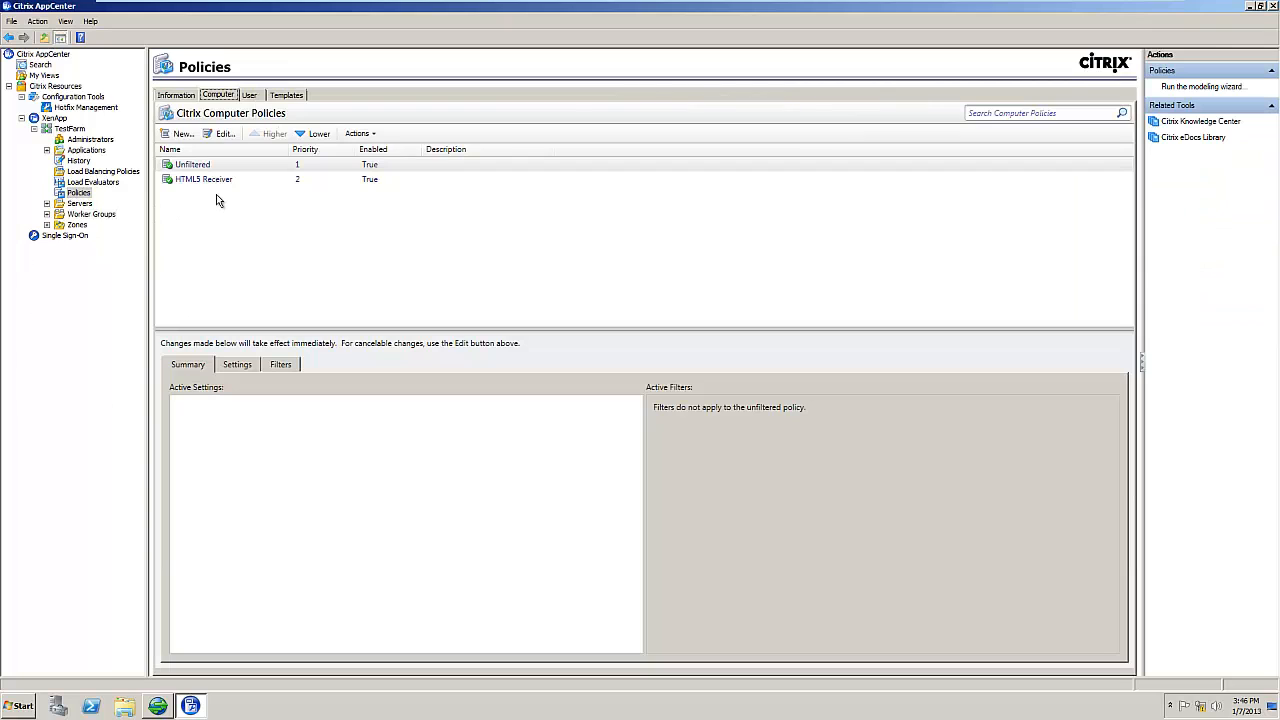
{"action": "left_click", "coordinate": [205, 179]}
{"action": "left_click", "coordinate": [218, 134]}
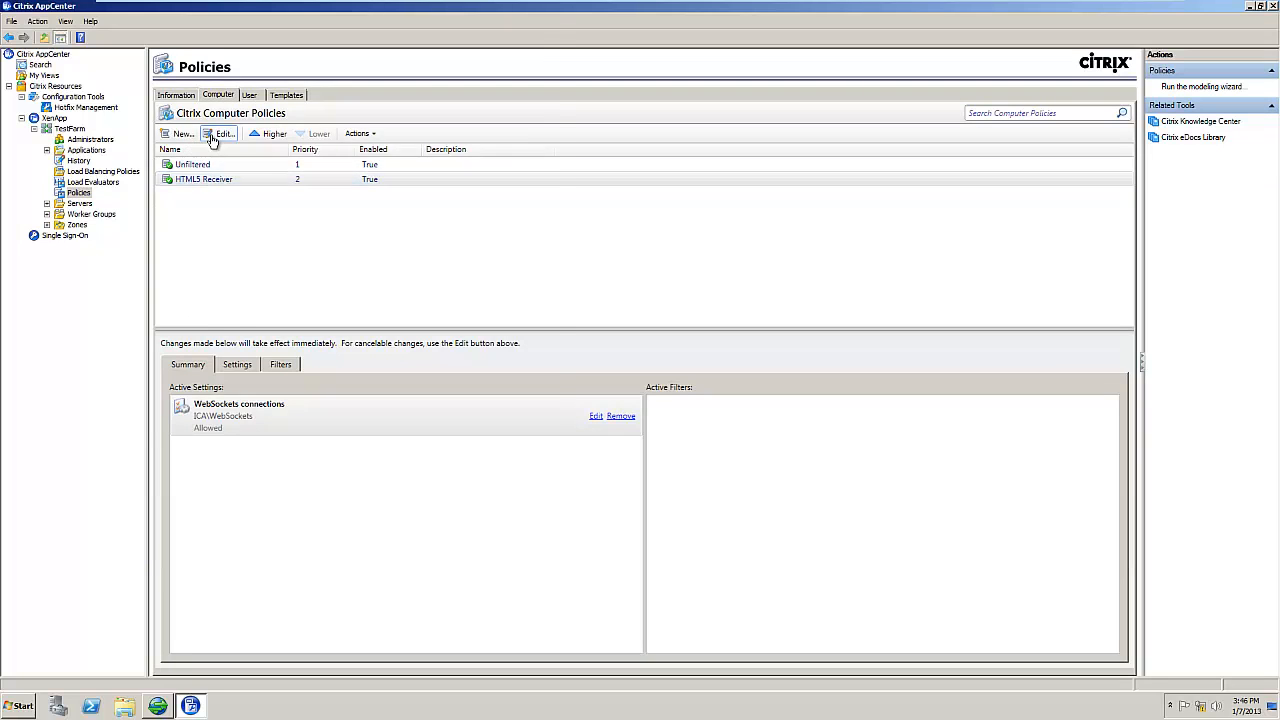
Step: Add a Worker Group filter allowing only the Test group to the HTML5 Receiver policy and save it
{"action": "left_click", "coordinate": [140, 59]}
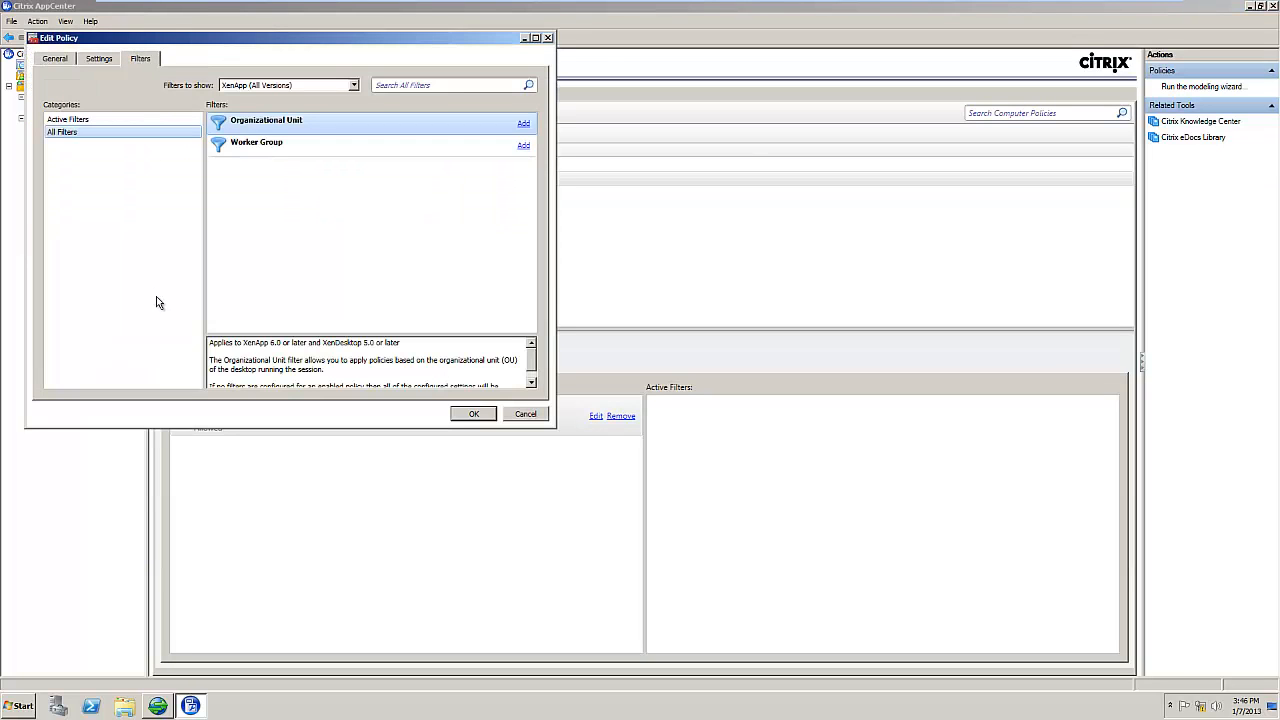
{"action": "left_click", "coordinate": [325, 147]}
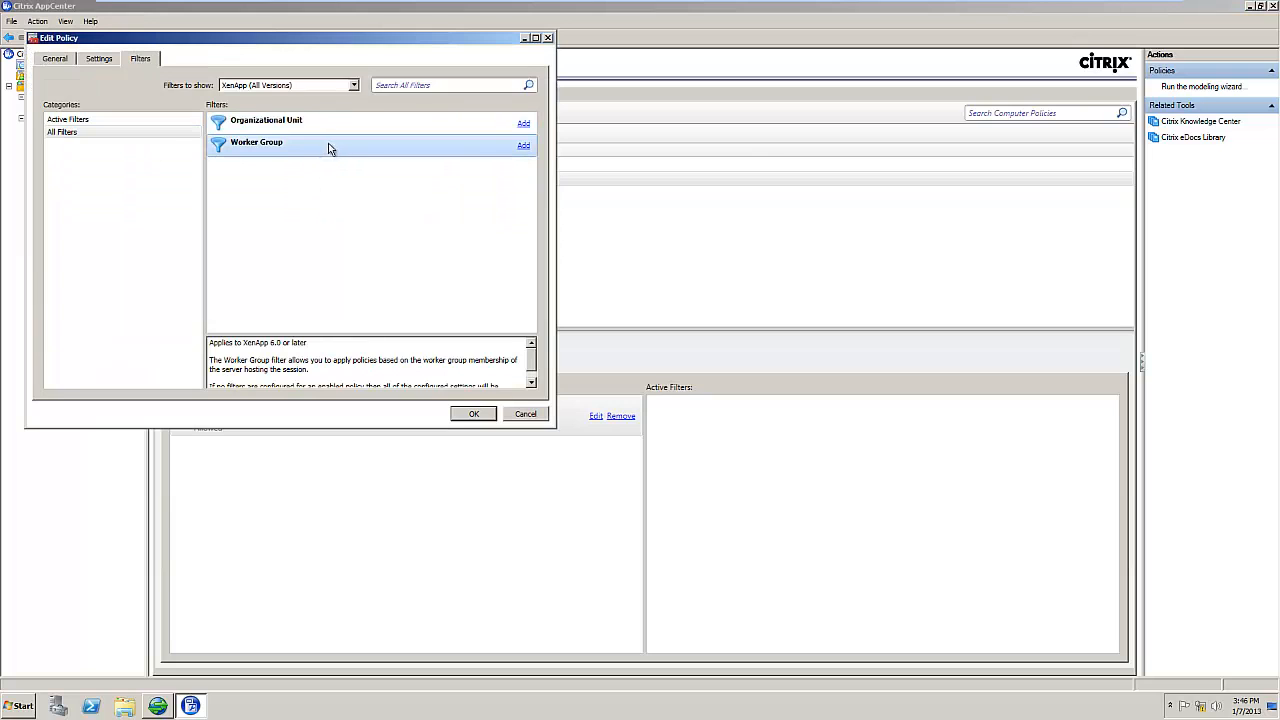
{"action": "left_click", "coordinate": [523, 146]}
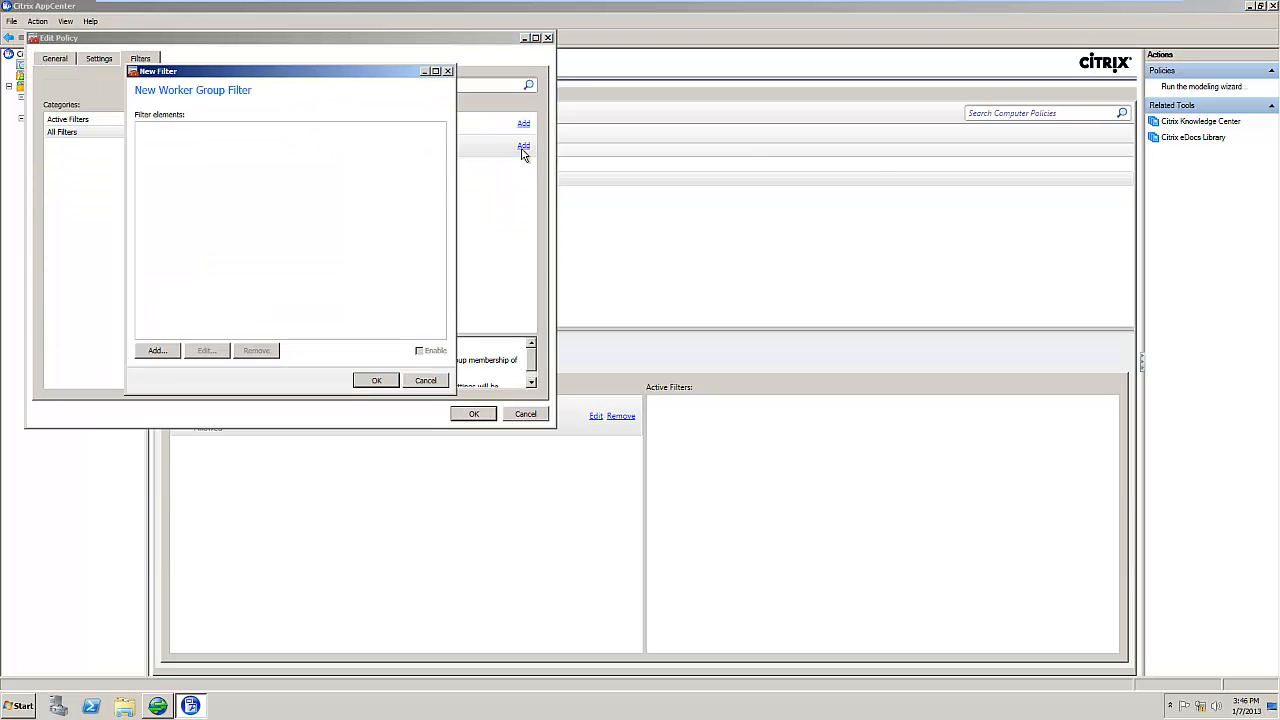
{"action": "left_click", "coordinate": [157, 351]}
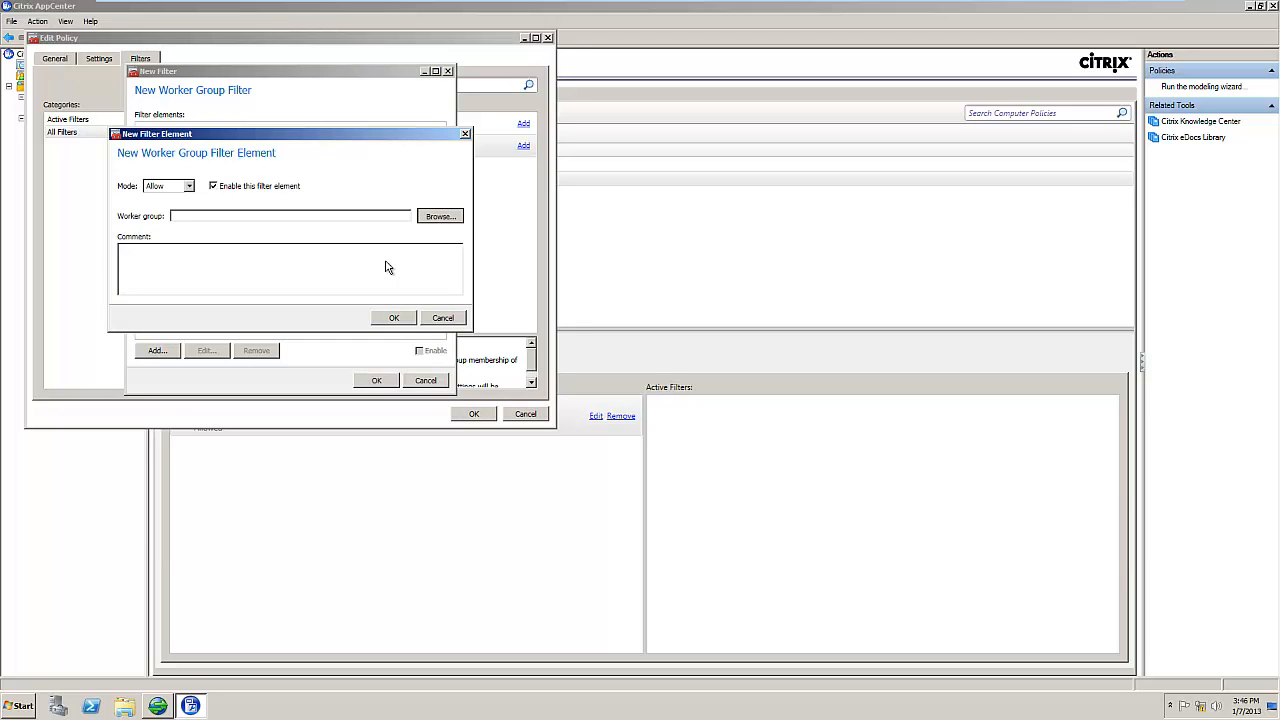
{"action": "left_click", "coordinate": [440, 216]}
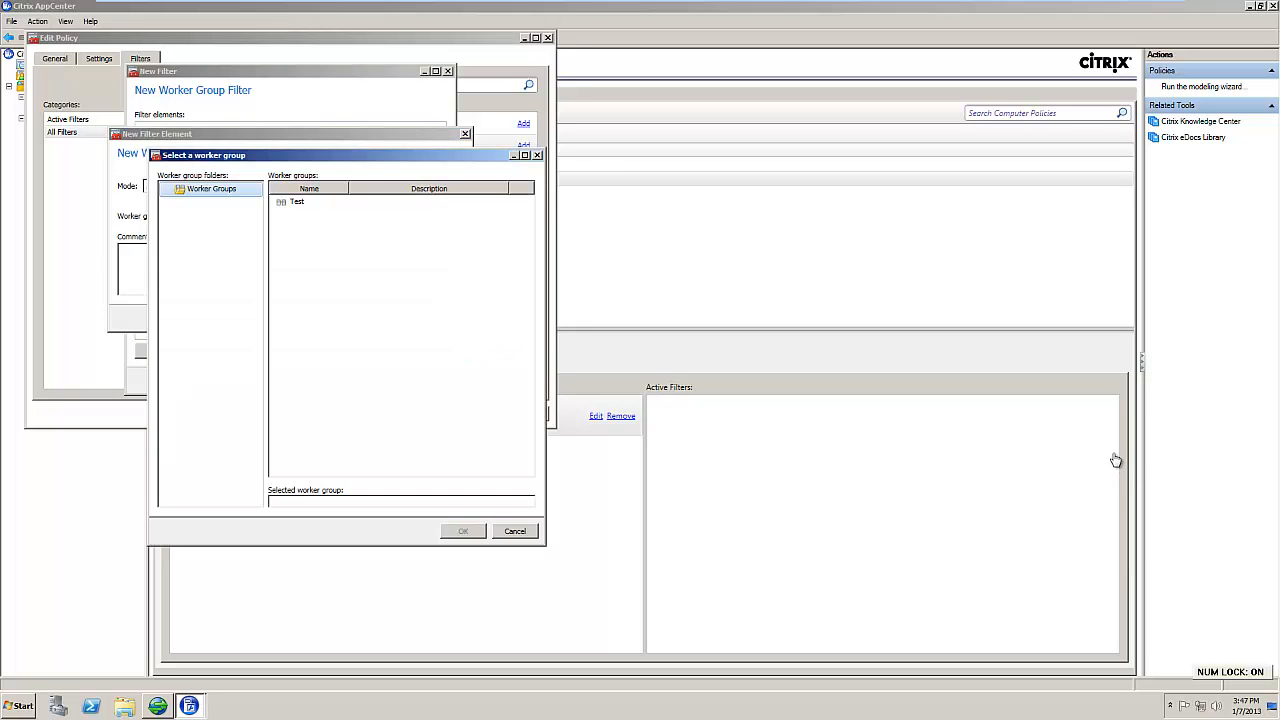
{"action": "key", "text": "Num_Lock"}
{"action": "left_click", "coordinate": [296, 204]}
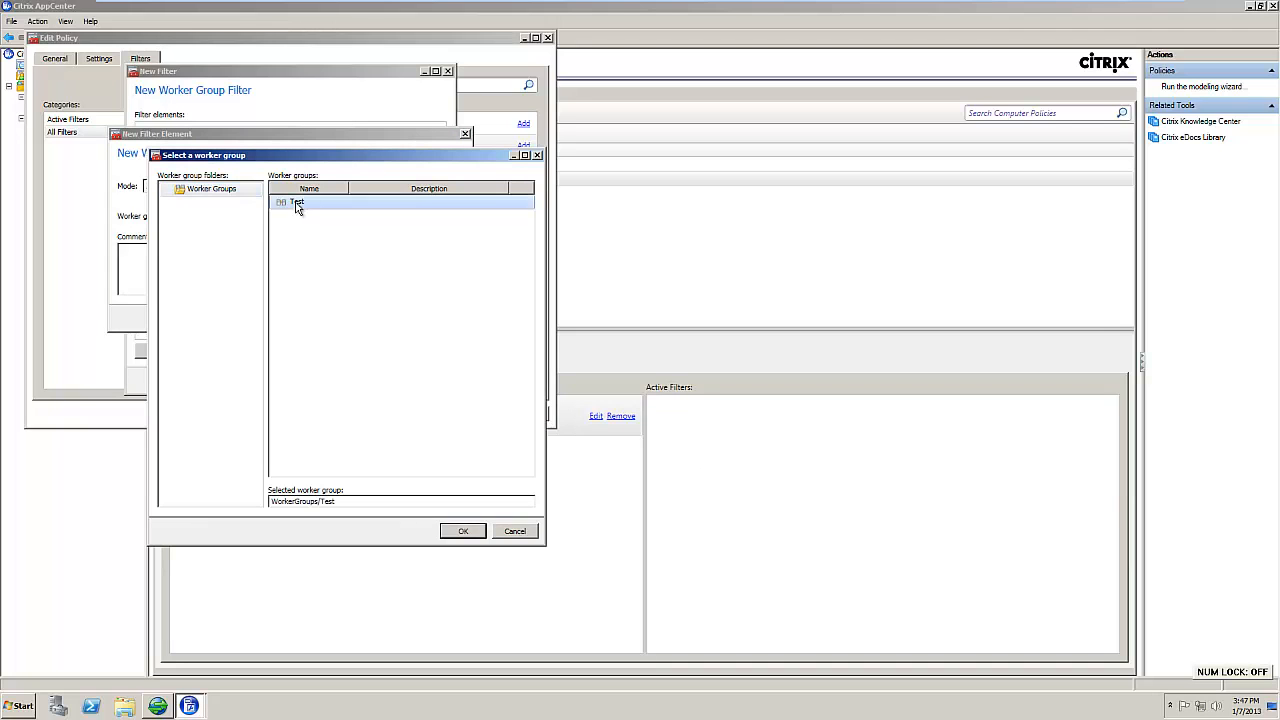
{"action": "left_click", "coordinate": [460, 531]}
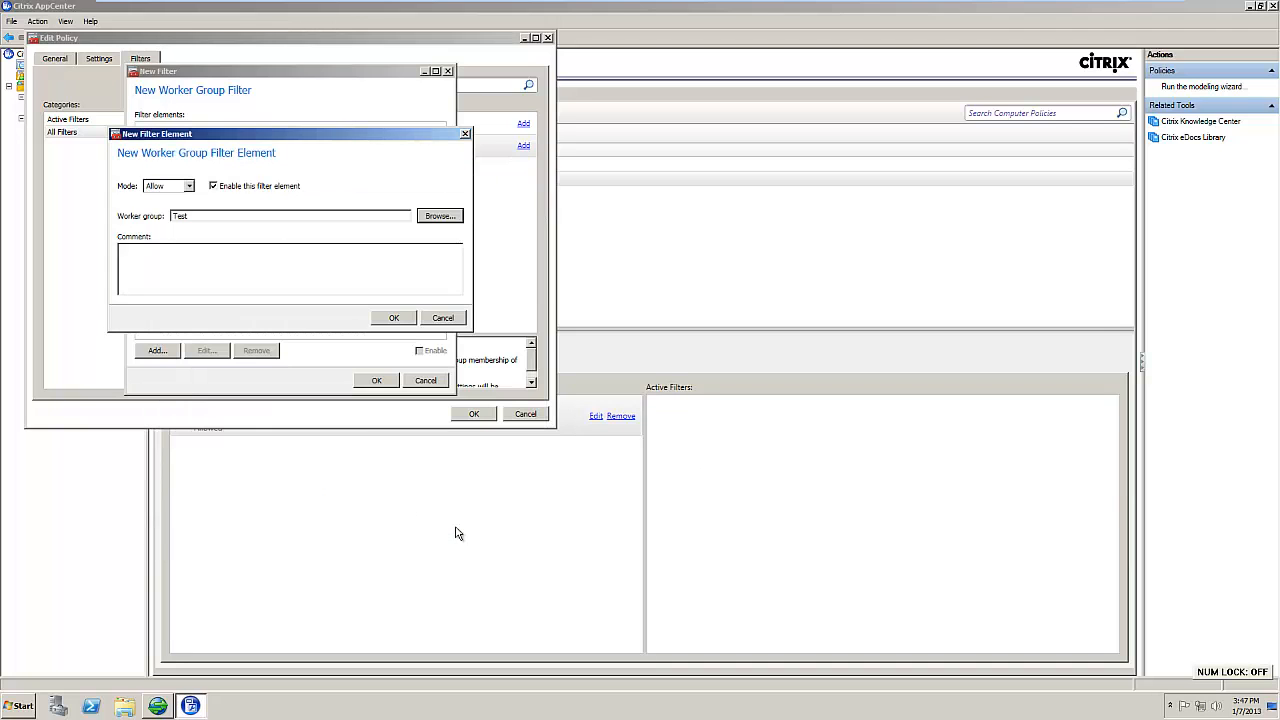
{"action": "left_click", "coordinate": [392, 318]}
{"action": "left_click", "coordinate": [376, 380]}
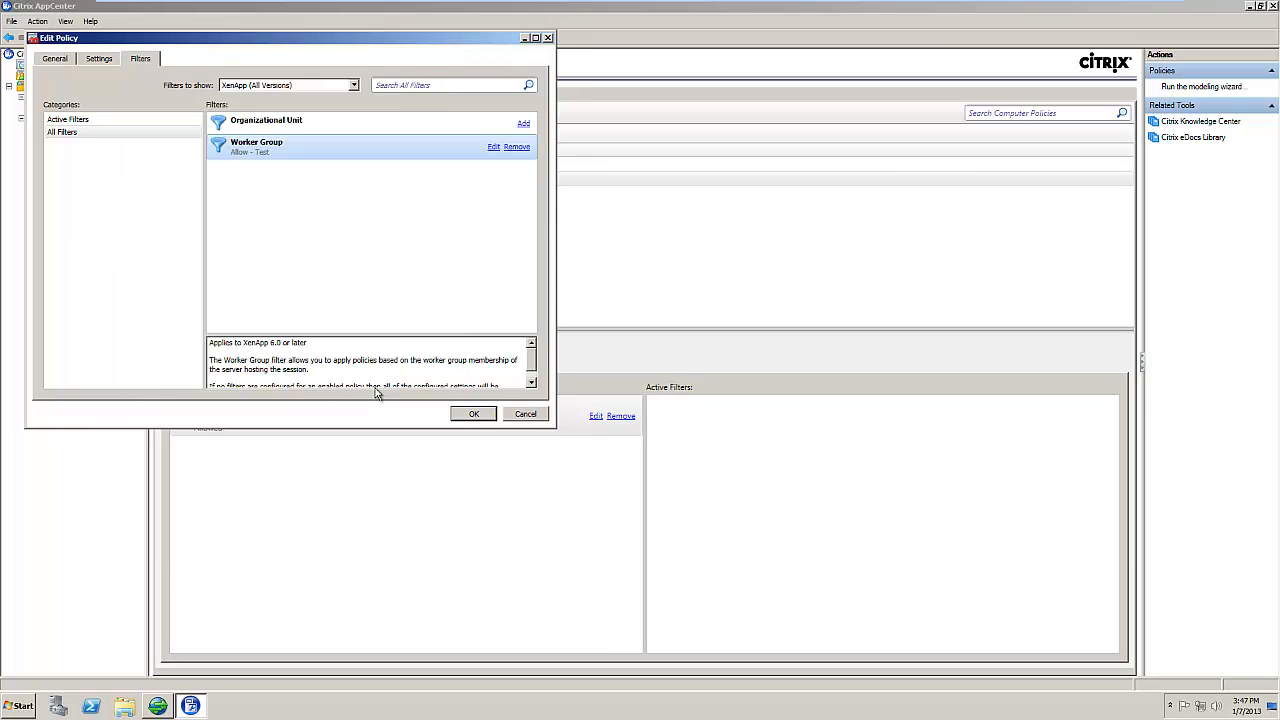
{"action": "left_click", "coordinate": [473, 413]}
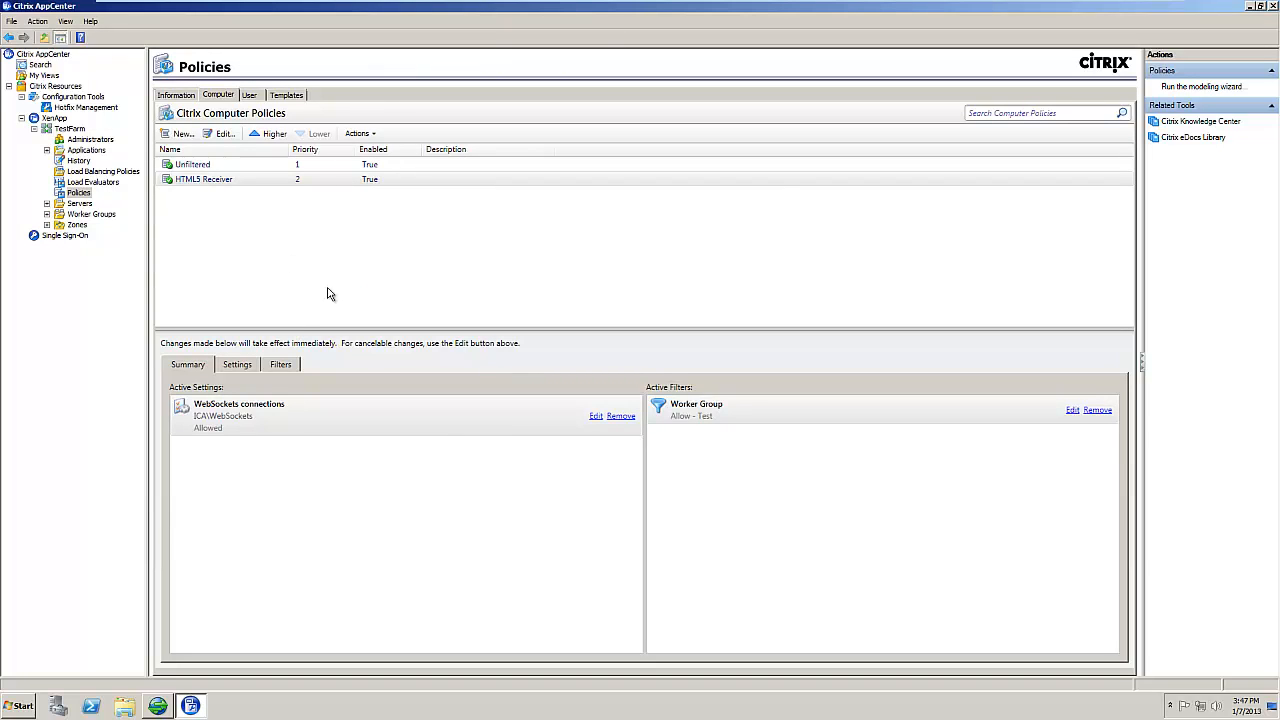
{"action": "left_click", "coordinate": [333, 184]}
Step: Run Citrix_HTML5_HDX_Engine_Setup from the desktop, accept the license, install, and finish
{"action": "left_click", "coordinate": [1249, 6]}
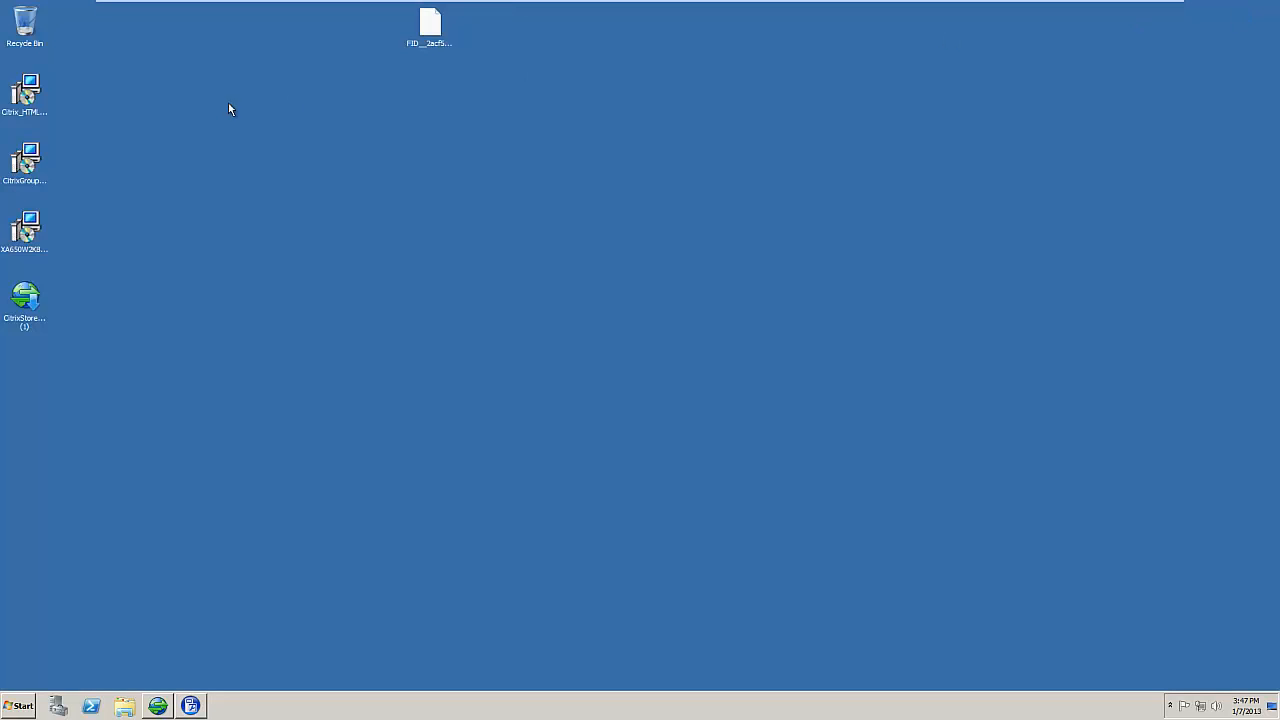
{"action": "left_click", "coordinate": [26, 96]}
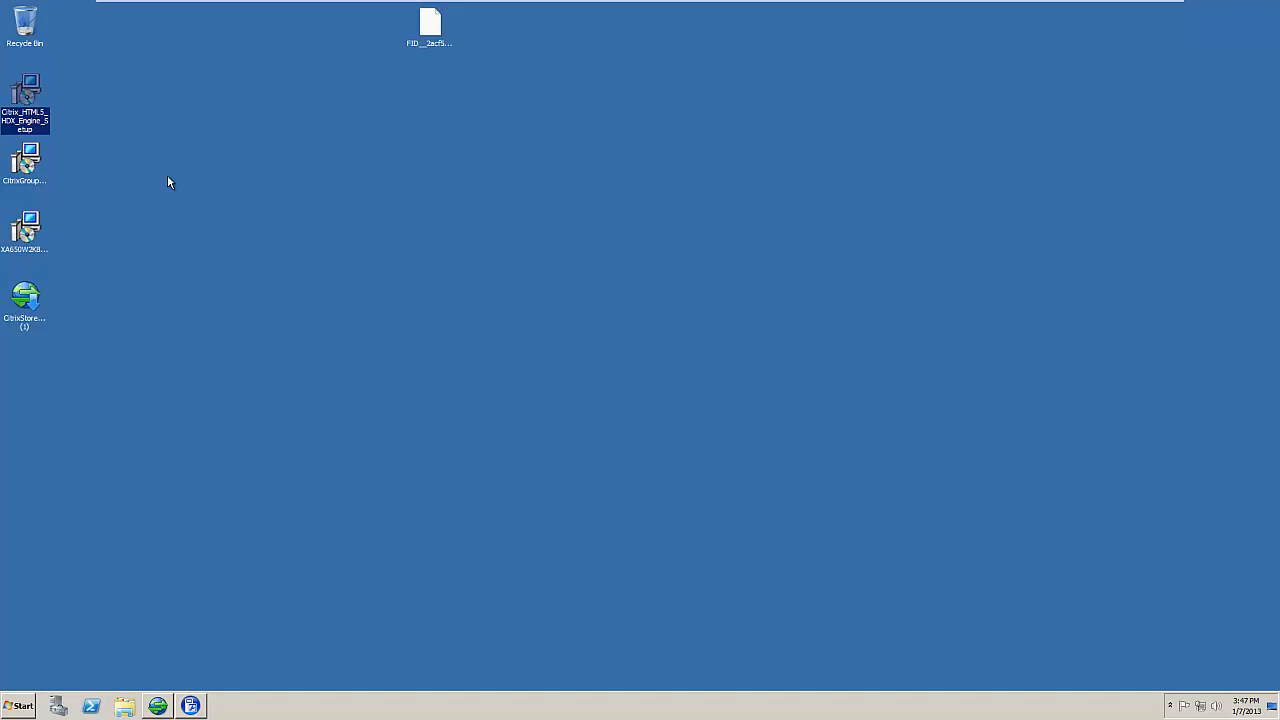
{"action": "double_click", "coordinate": [28, 95]}
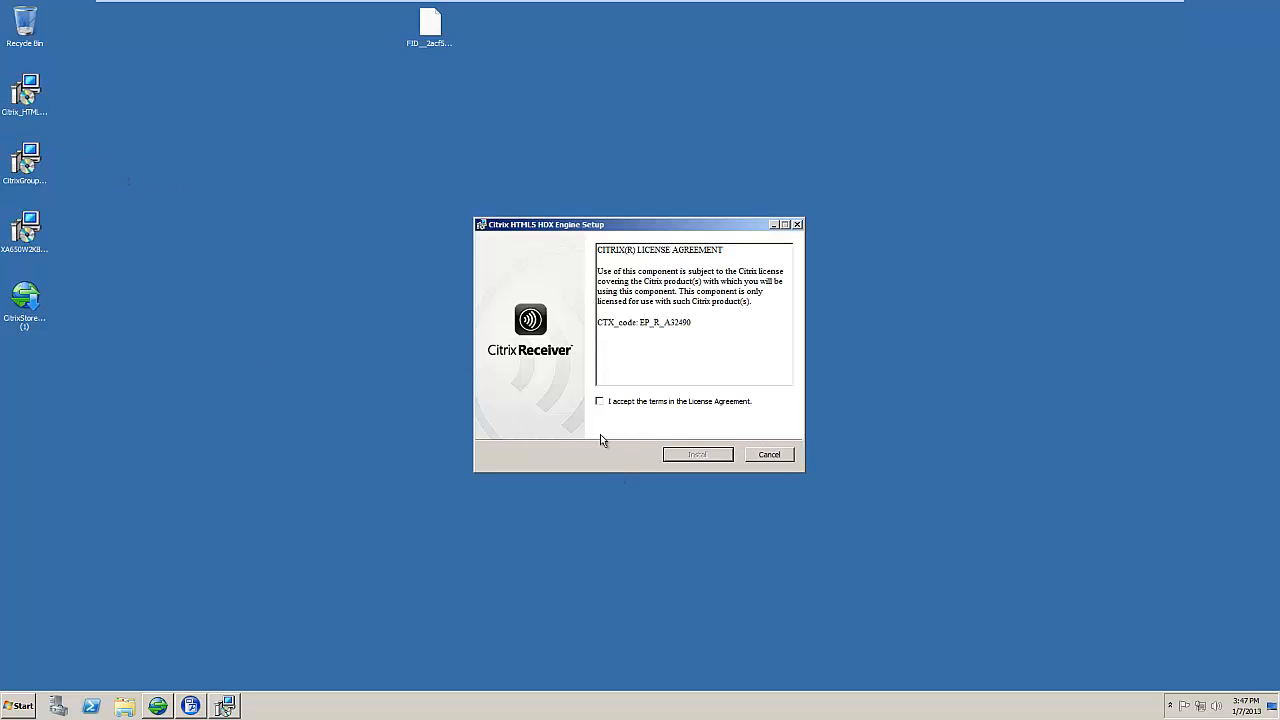
{"action": "left_click", "coordinate": [599, 401]}
{"action": "left_click", "coordinate": [695, 455]}
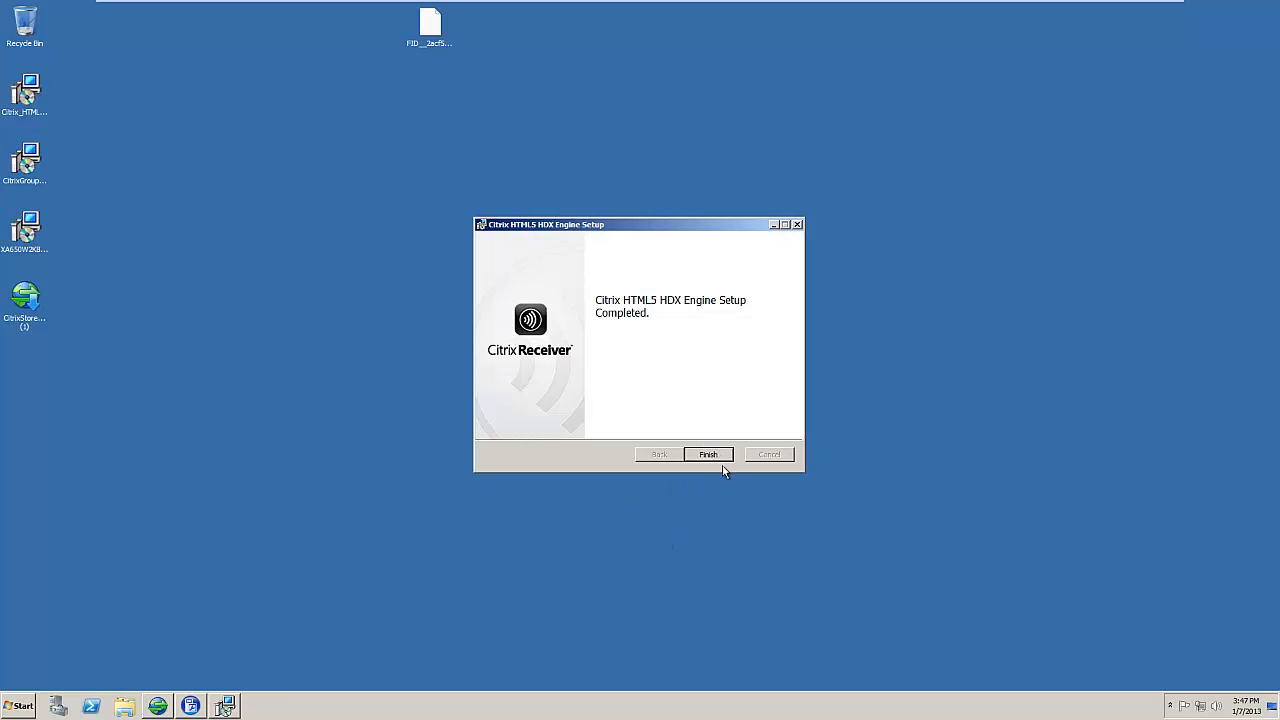
{"action": "left_click", "coordinate": [718, 459]}
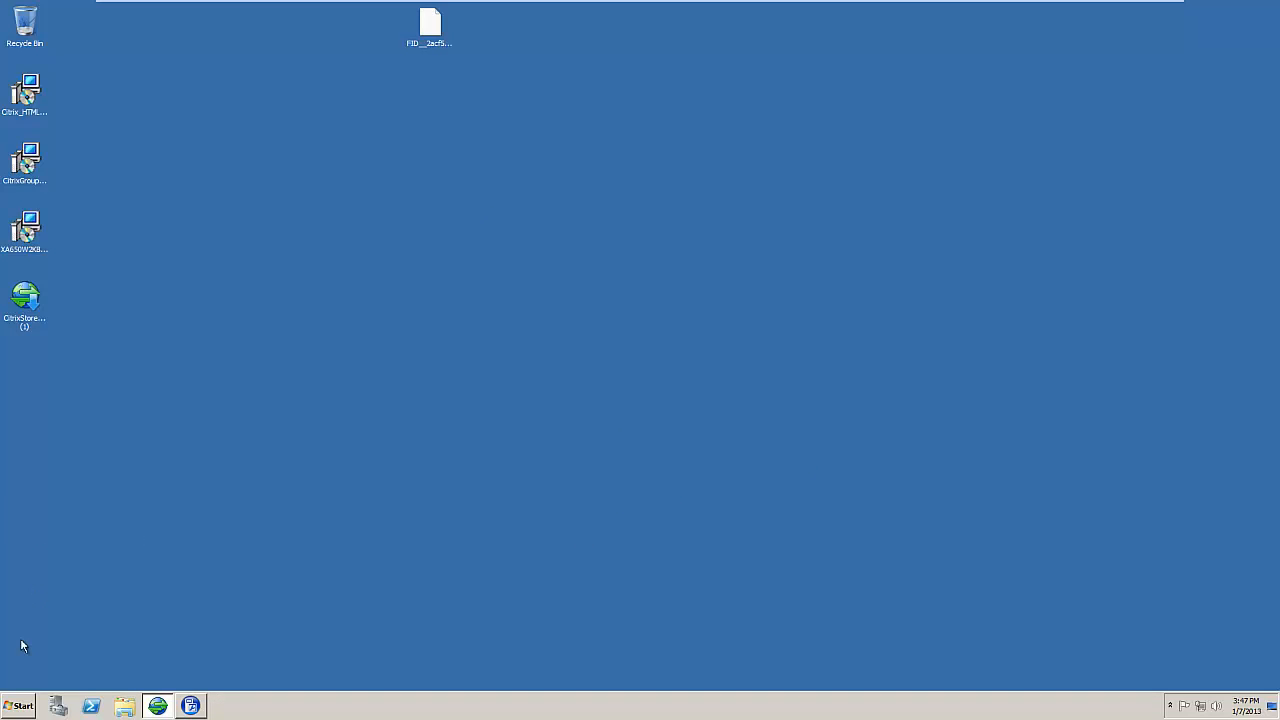
{"action": "left_click", "coordinate": [22, 706]}
Step: Launch the Citrix HTML5 HDX Engine Configuration tool from the Start menu and begin adding a site
{"action": "left_click", "coordinate": [45, 660]}
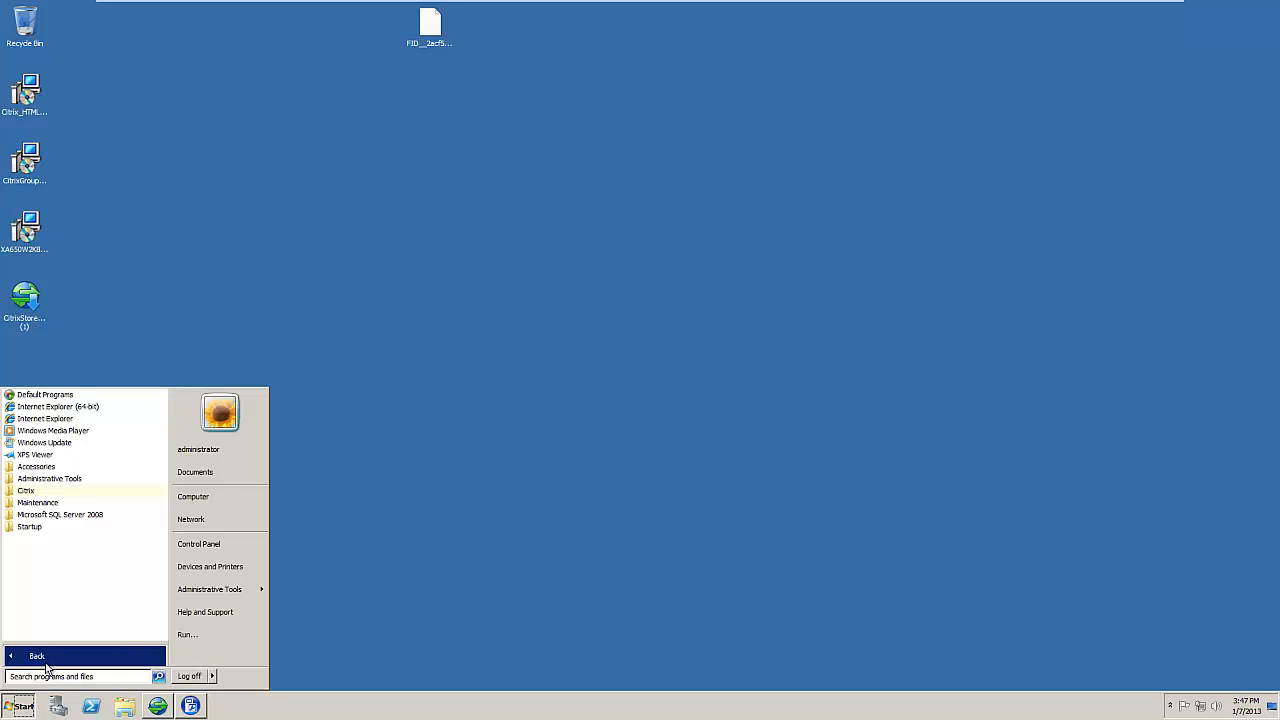
{"action": "left_click", "coordinate": [30, 490]}
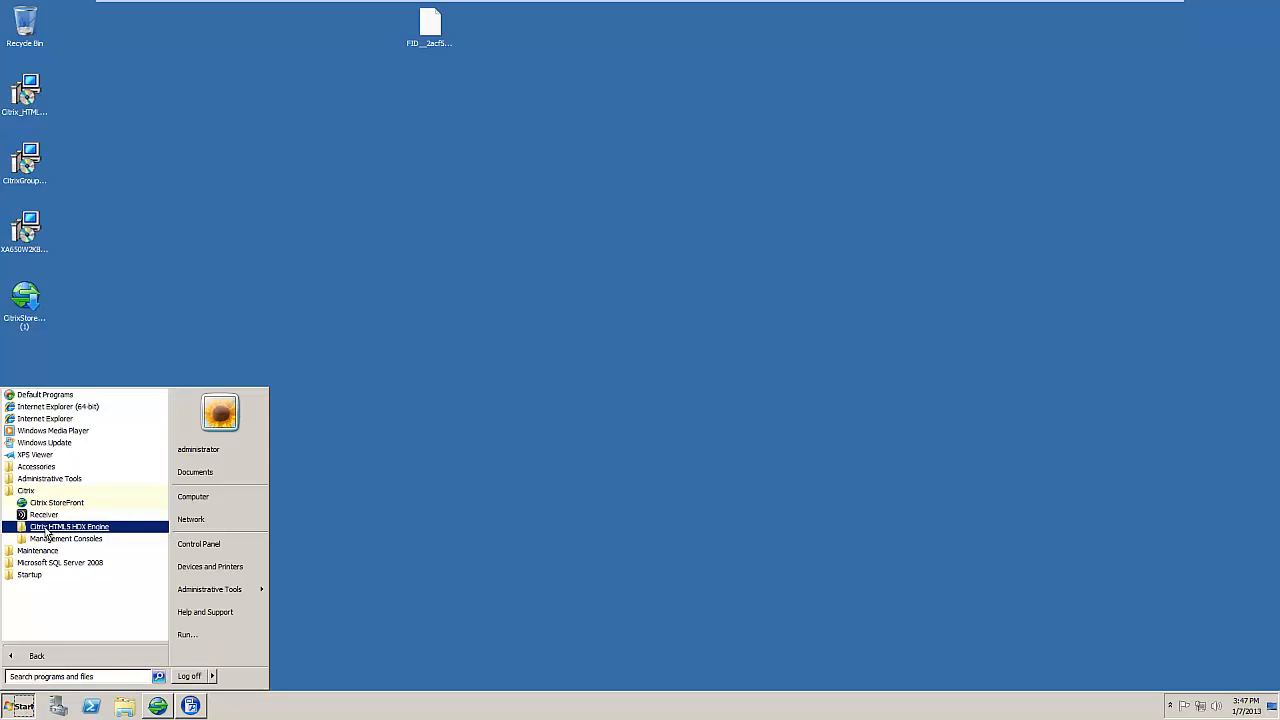
{"action": "left_click", "coordinate": [45, 528]}
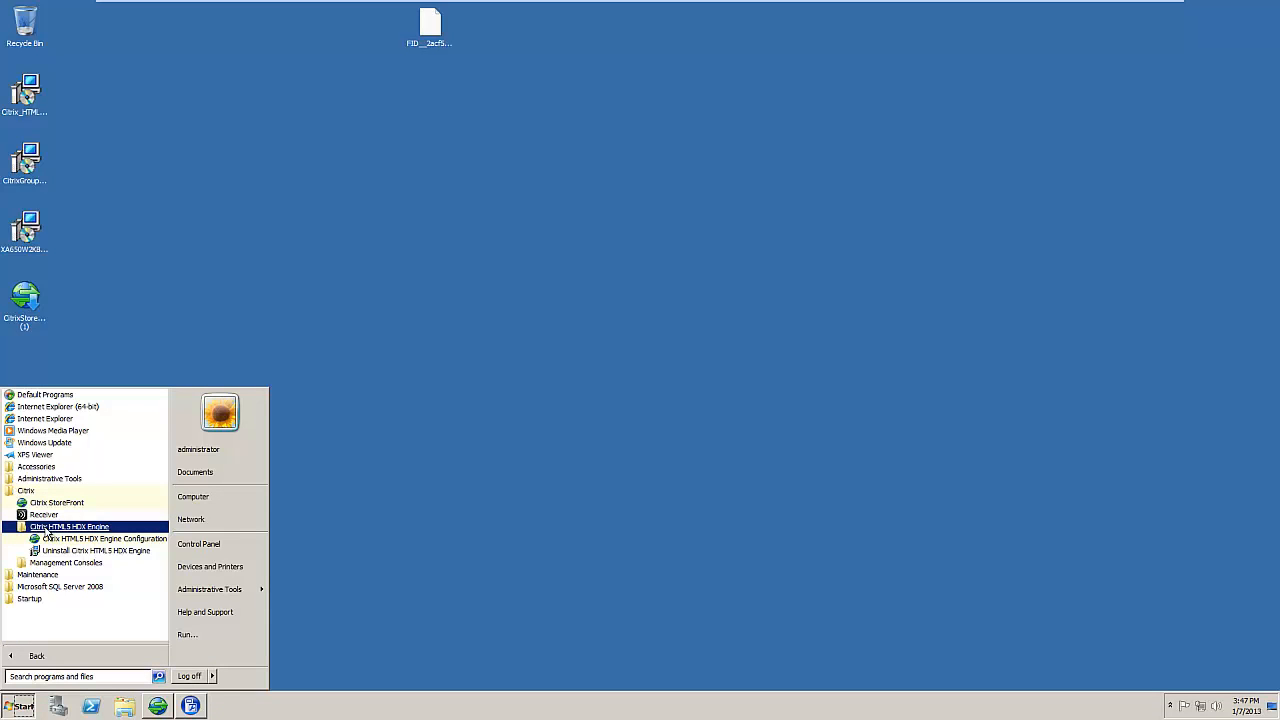
{"action": "left_click", "coordinate": [100, 538]}
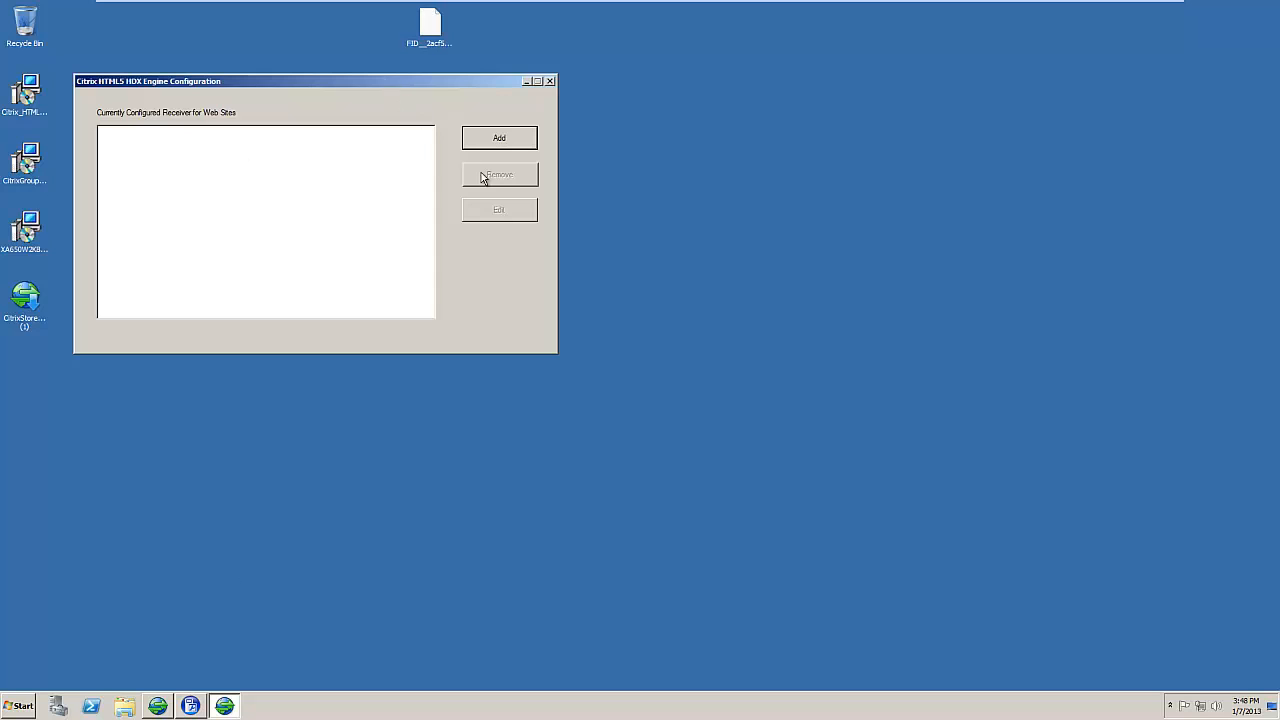
{"action": "left_click", "coordinate": [498, 140]}
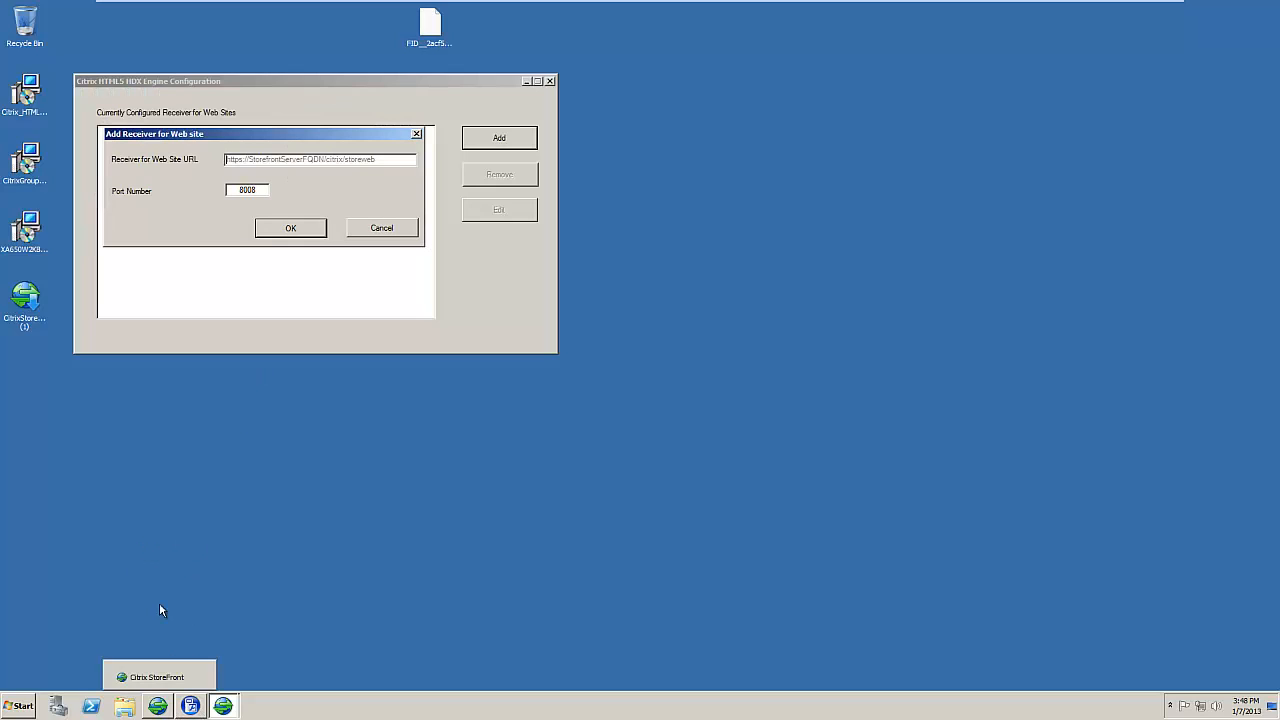
{"action": "mouse_move", "coordinate": [160, 708]}
{"action": "left_click", "coordinate": [160, 707]}
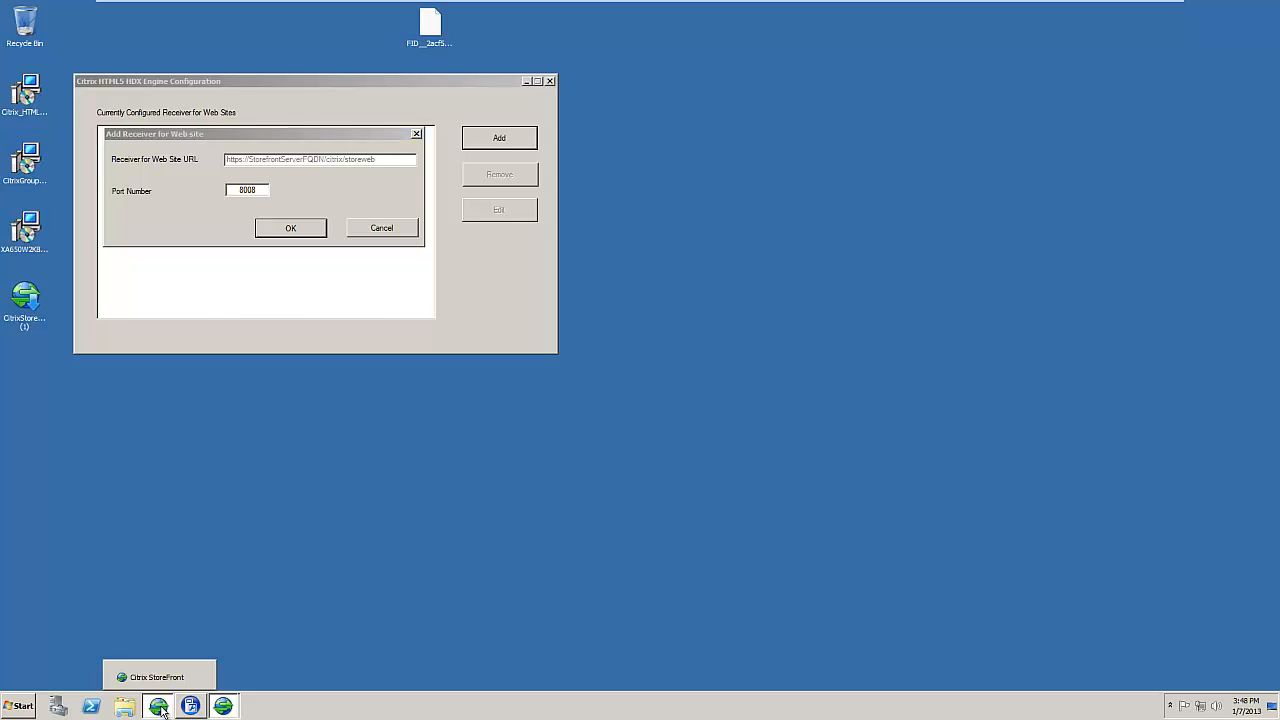
{"action": "left_click_drag", "start_coordinate": [285, 64], "coordinate": [824, 76]}
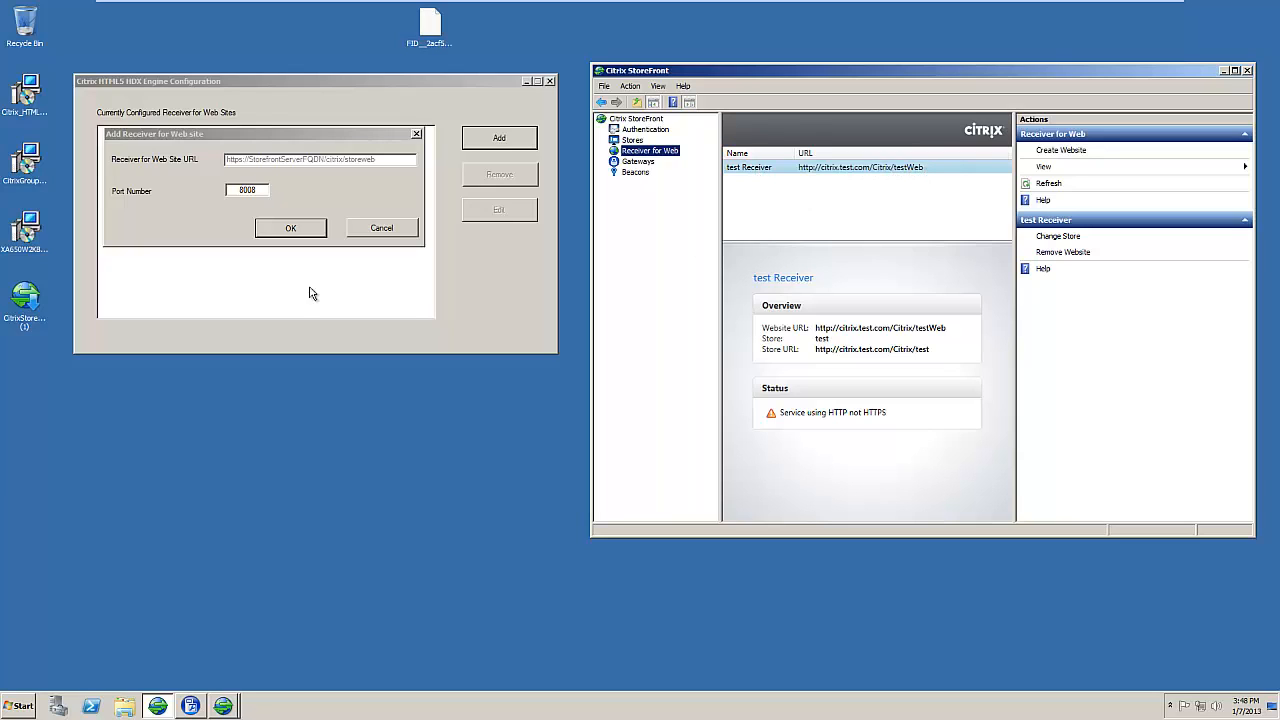
{"action": "left_click", "coordinate": [270, 159]}
{"action": "type", "text": "http://"}
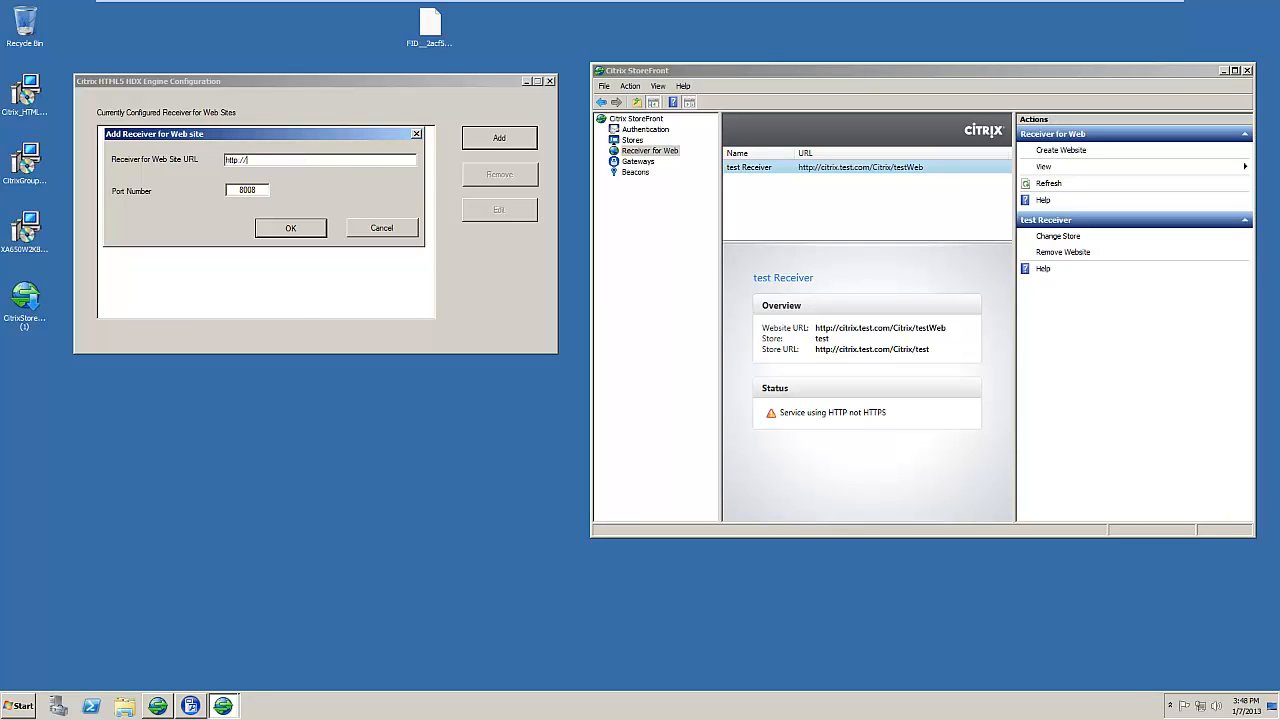
{"action": "type", "text": "citrix.test.com/citrix/testweb"}
{"action": "left_click", "coordinate": [290, 236]}
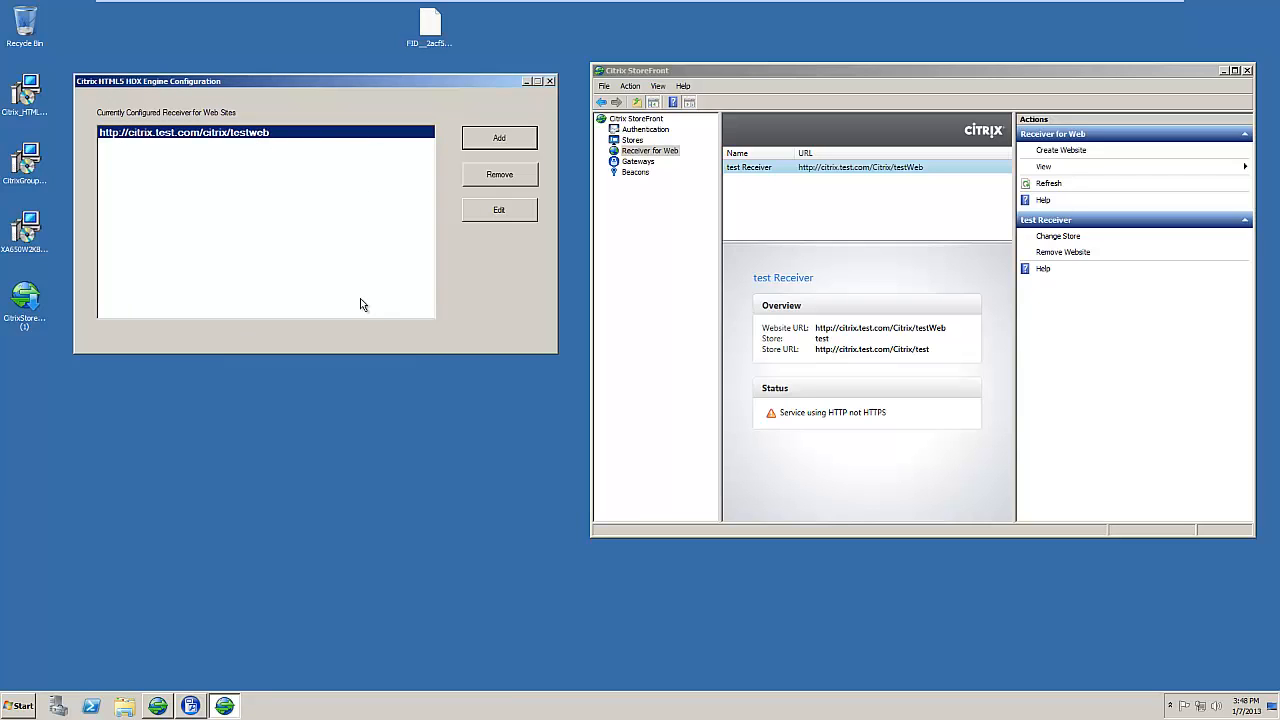
Step: Close the HDX Engine configuration window and the StoreFront console
{"action": "left_click", "coordinate": [549, 82]}
{"action": "left_click_drag", "start_coordinate": [792, 74], "coordinate": [446, 88]}
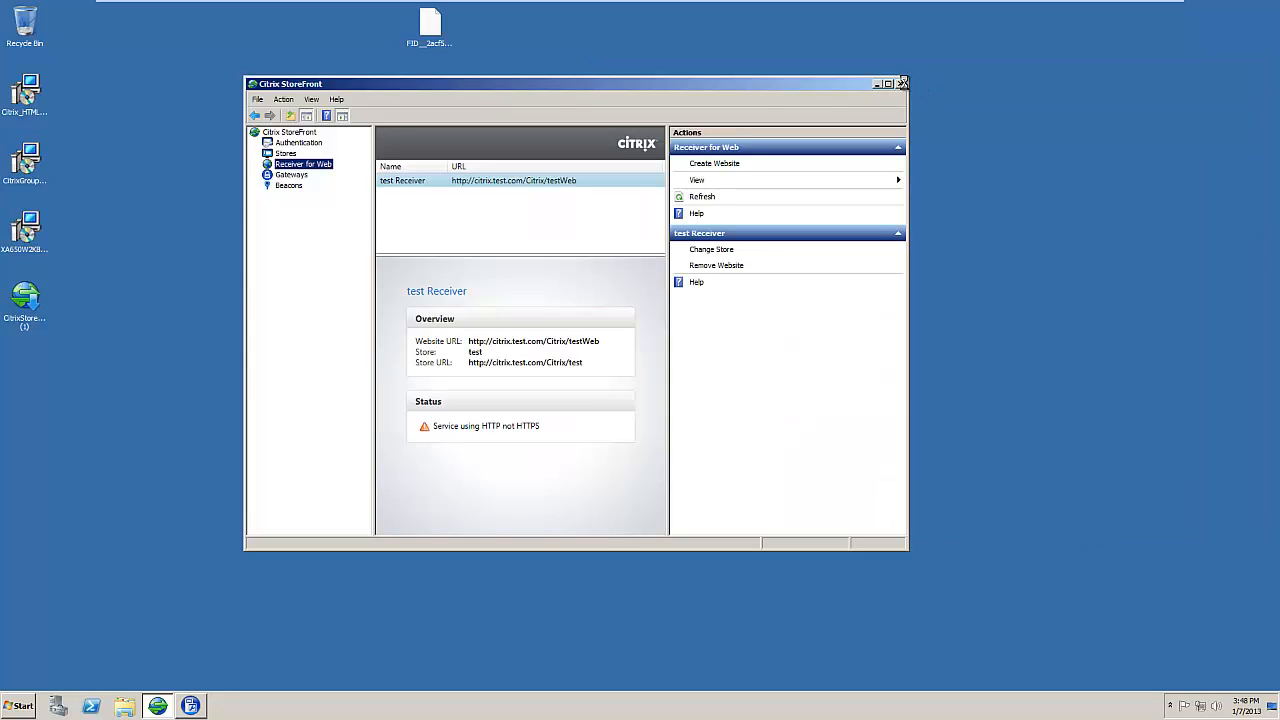
{"action": "left_click", "coordinate": [901, 83]}
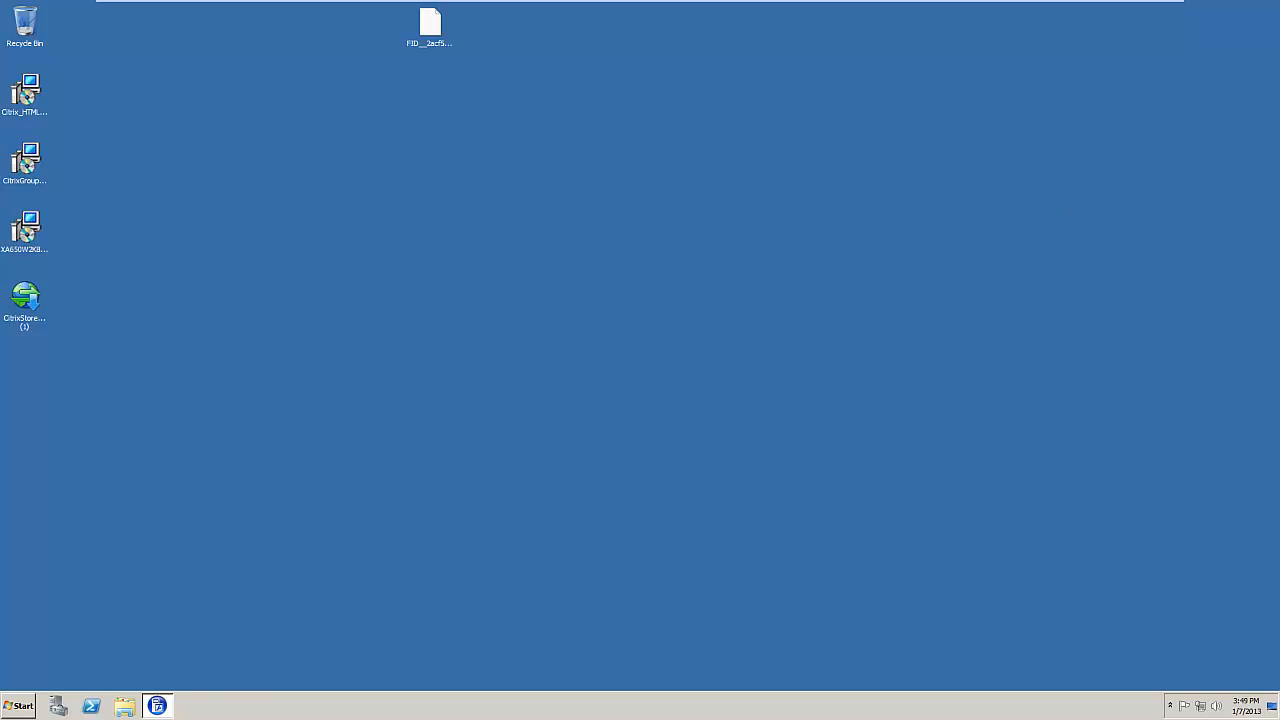
Step: Open Google Chrome and load the testWeb Receiver site at citrix.test.com/Citrix/testWeb/
{"action": "key", "text": "Num_Lock"}
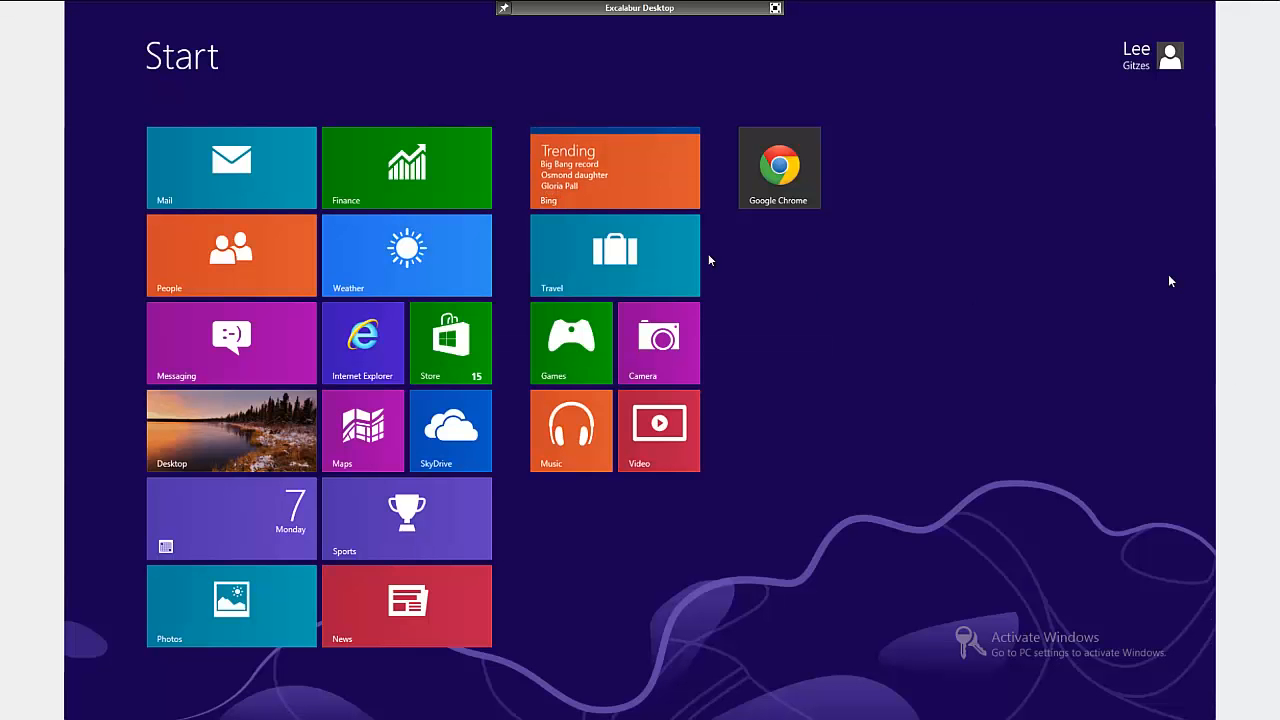
{"action": "left_click", "coordinate": [771, 147]}
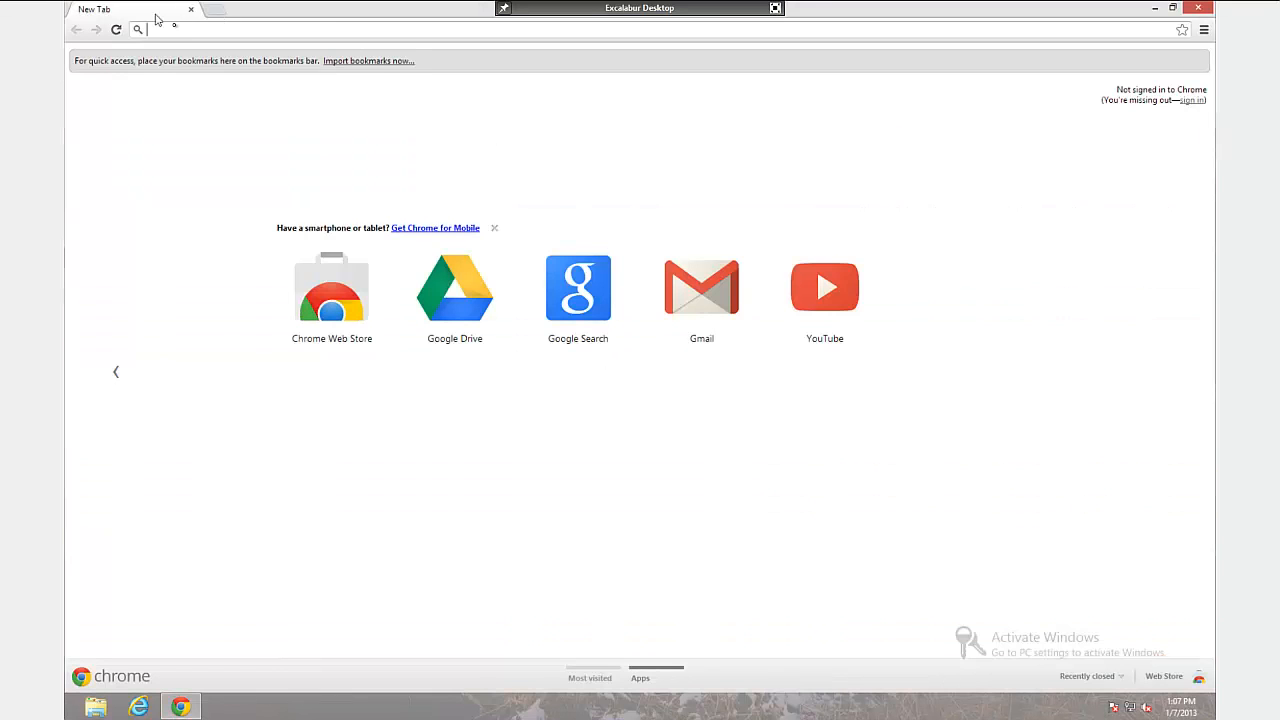
{"action": "left_click", "coordinate": [178, 35]}
{"action": "type", "text": "htt"}
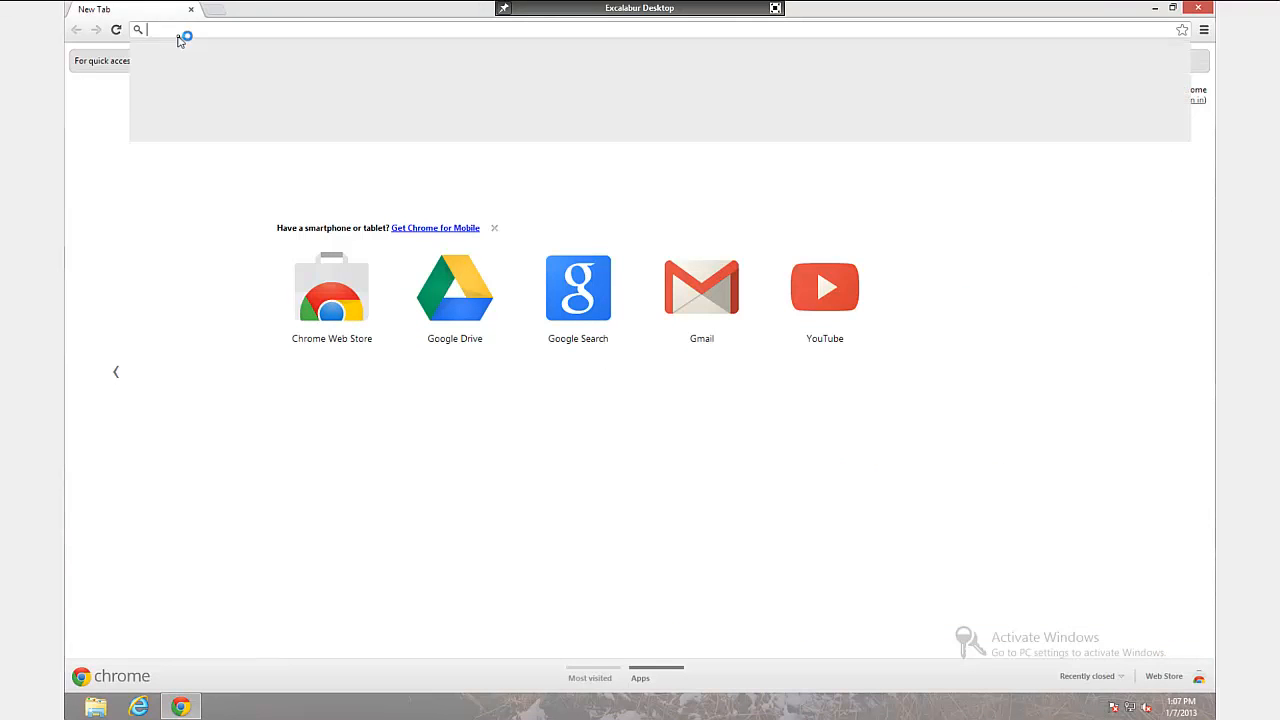
{"action": "key", "text": "Return"}
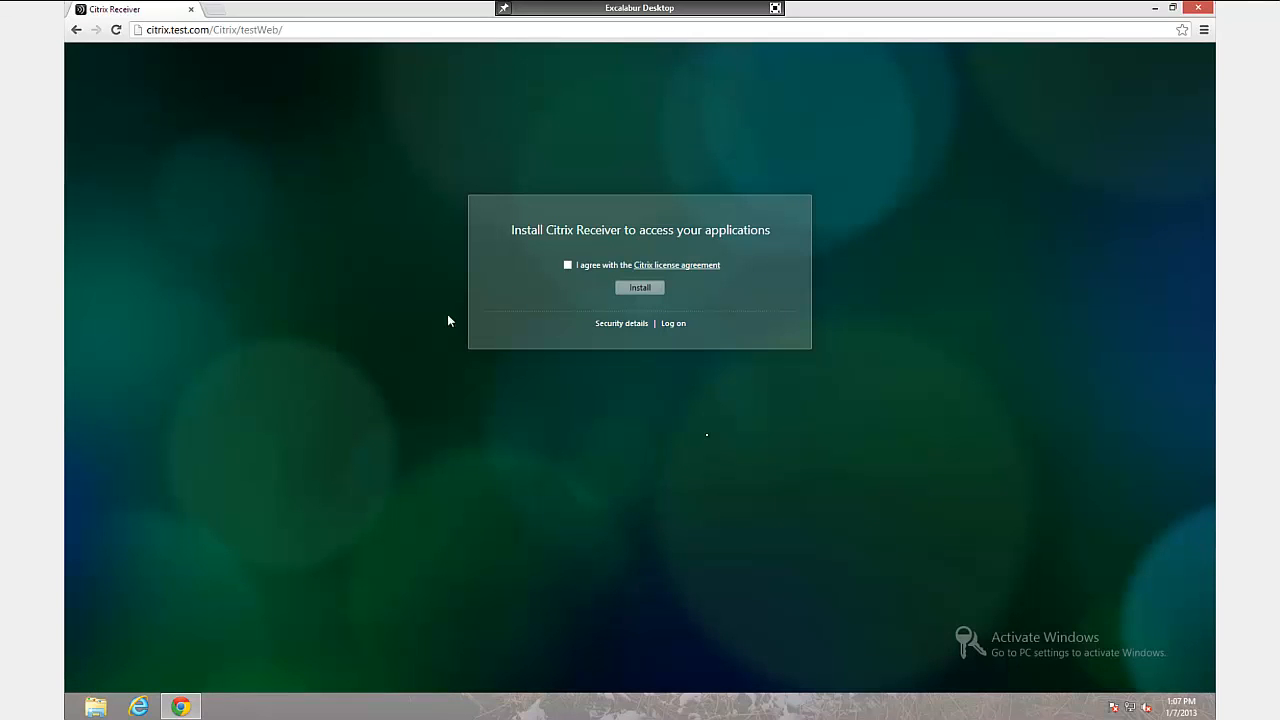
Step: Log on without installing Receiver using the domain administrator account, then launch Shared Desktop
{"action": "left_click", "coordinate": [674, 325]}
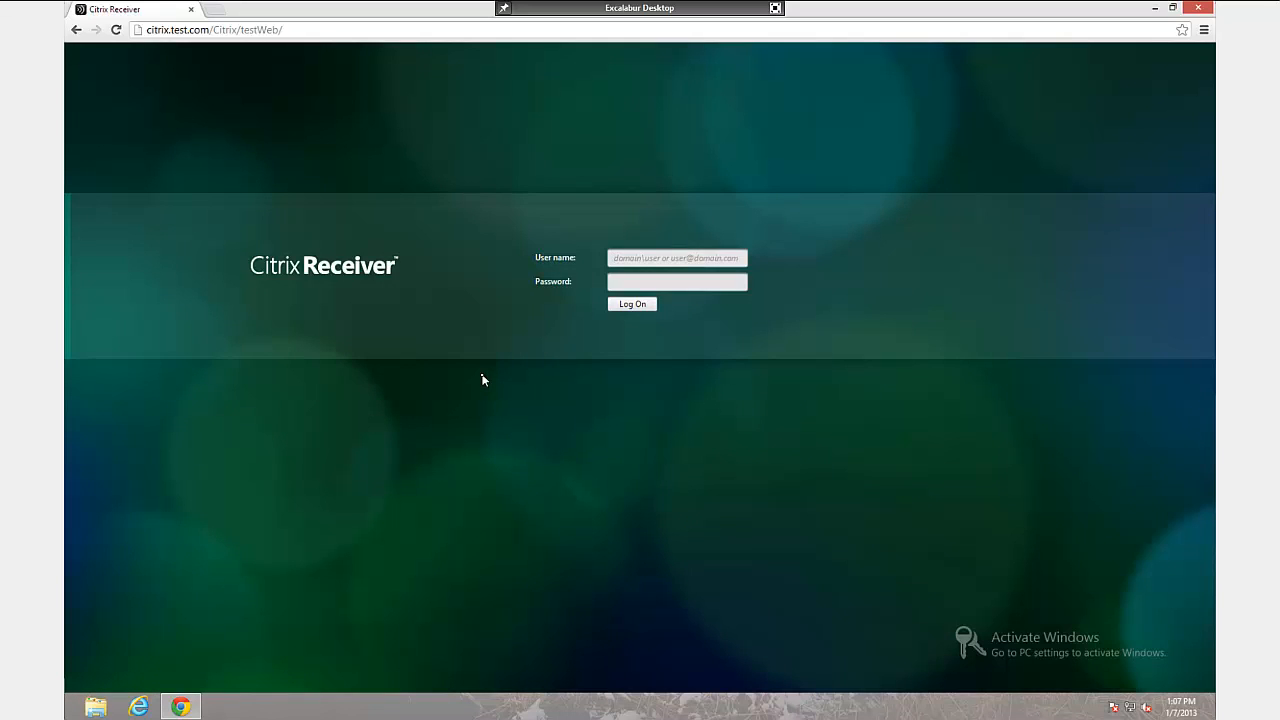
{"action": "type", "text": "test\\administrator"}
{"action": "key", "text": "Tab"}
{"action": "type", "text": "•"}
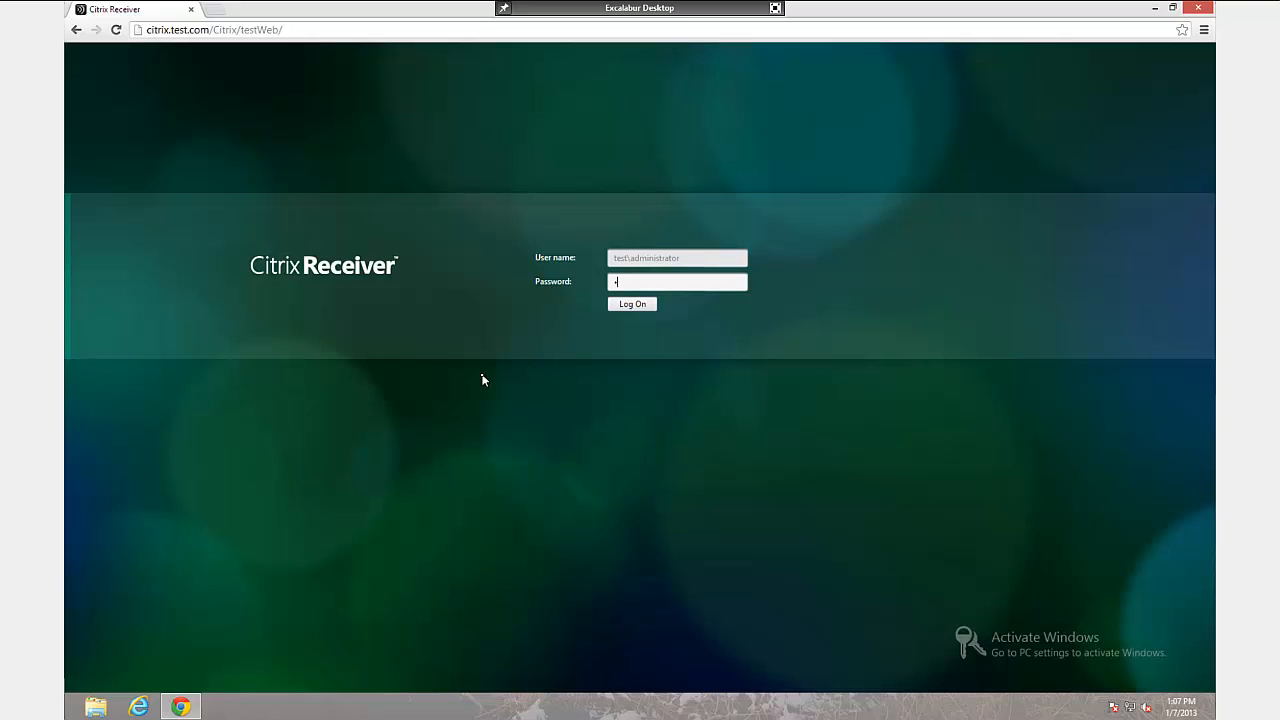
{"action": "type", "text": "••••••••"}
{"action": "key", "text": "Return"}
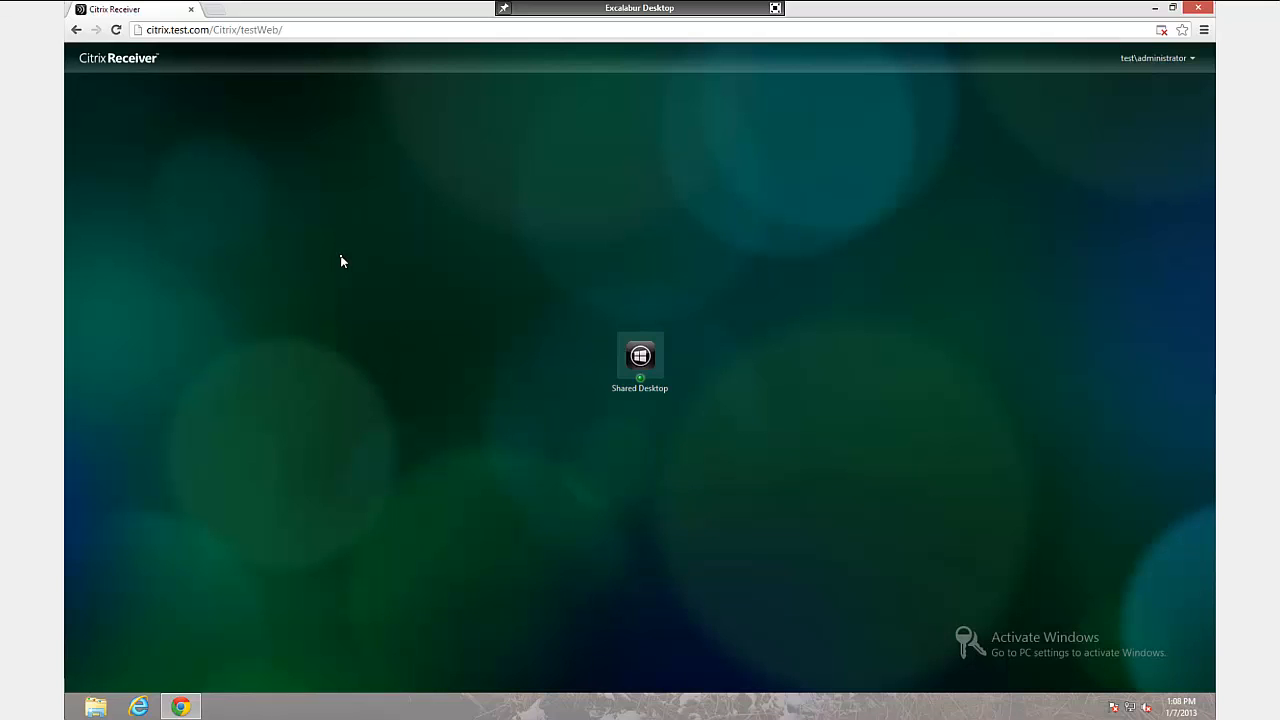
{"action": "left_click", "coordinate": [640, 356]}
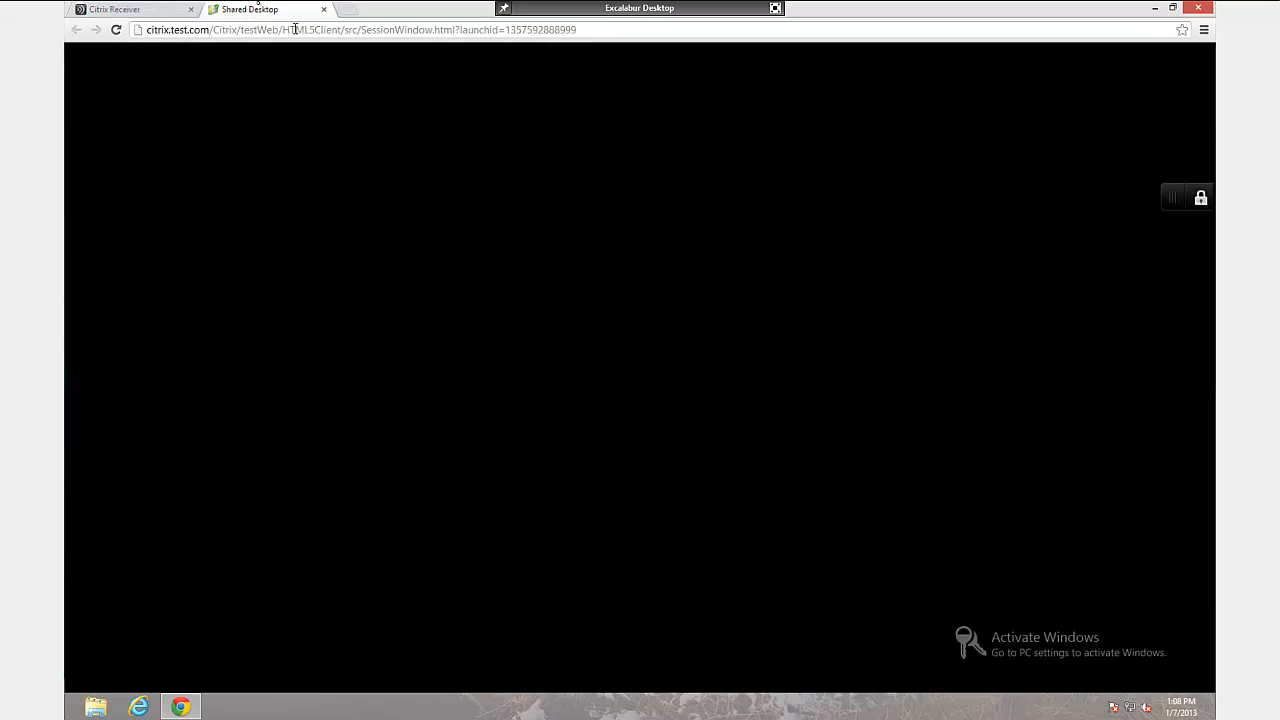
Step: Dismiss the licence warning, close Initial Configuration Tasks, XenApp Server Role Manager and Server Manager, then show Start
{"action": "left_click", "coordinate": [750, 431]}
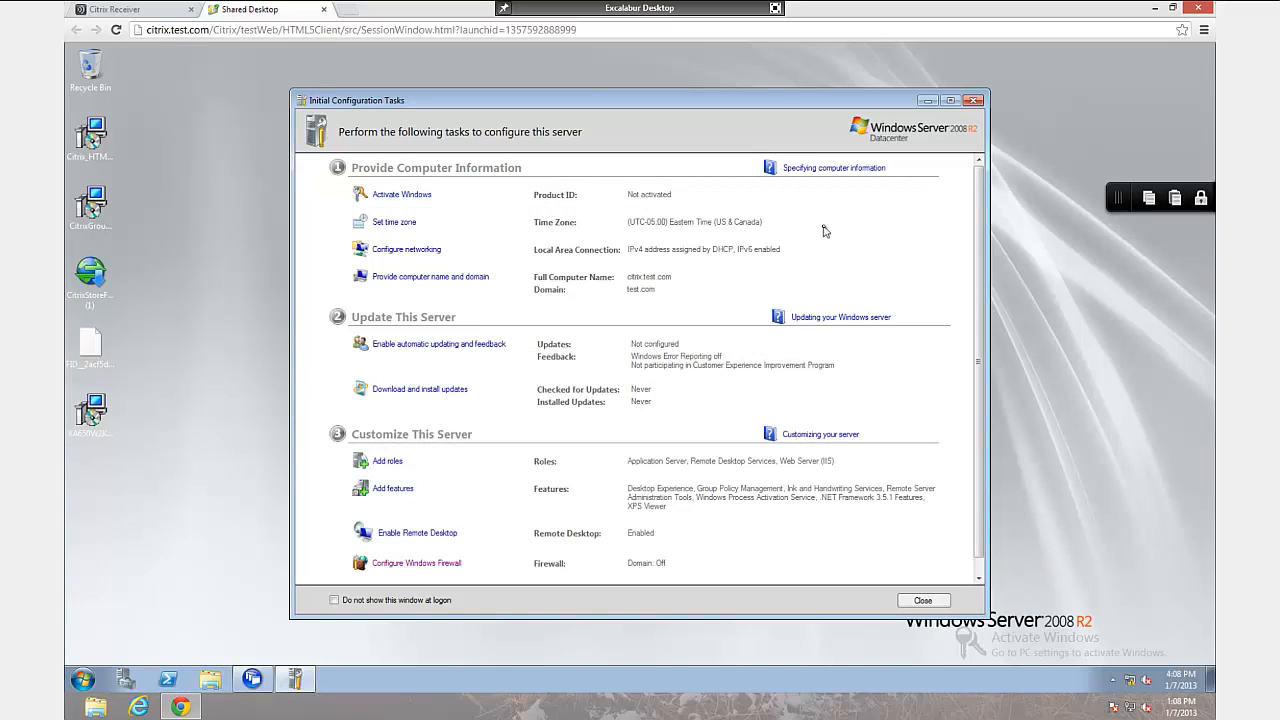
{"action": "left_click", "coordinate": [974, 102]}
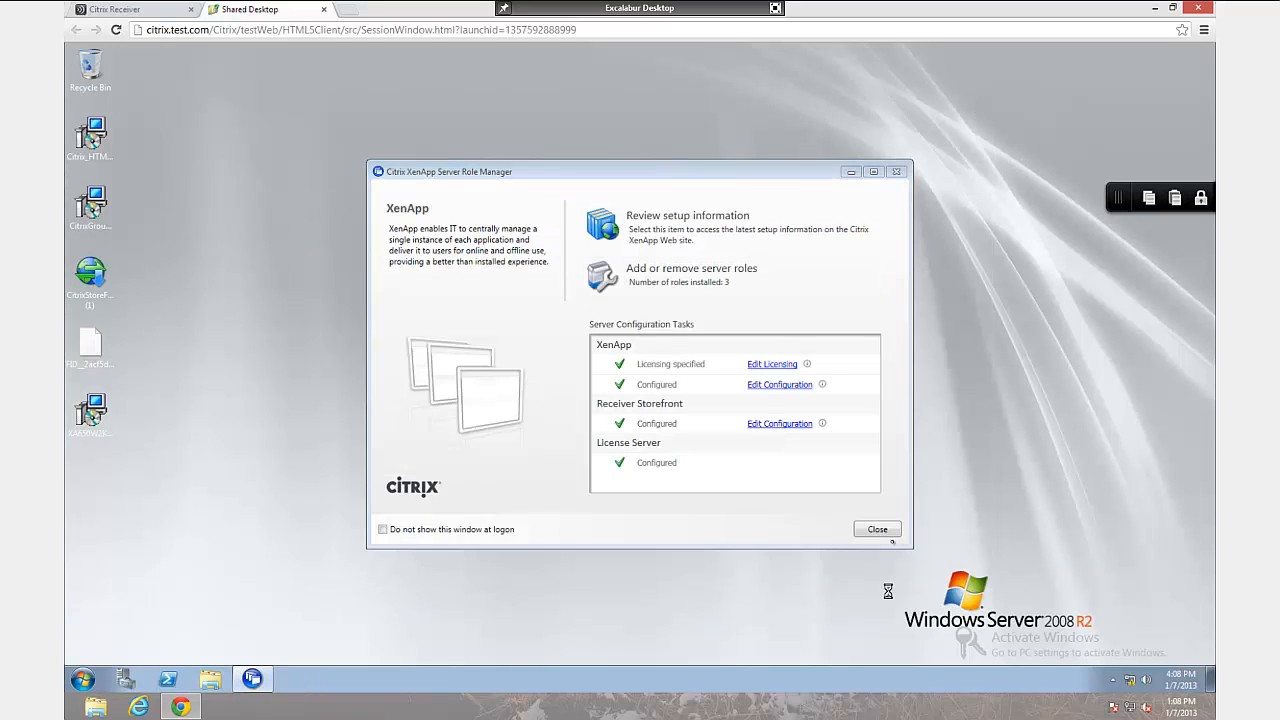
{"action": "left_click", "coordinate": [883, 533]}
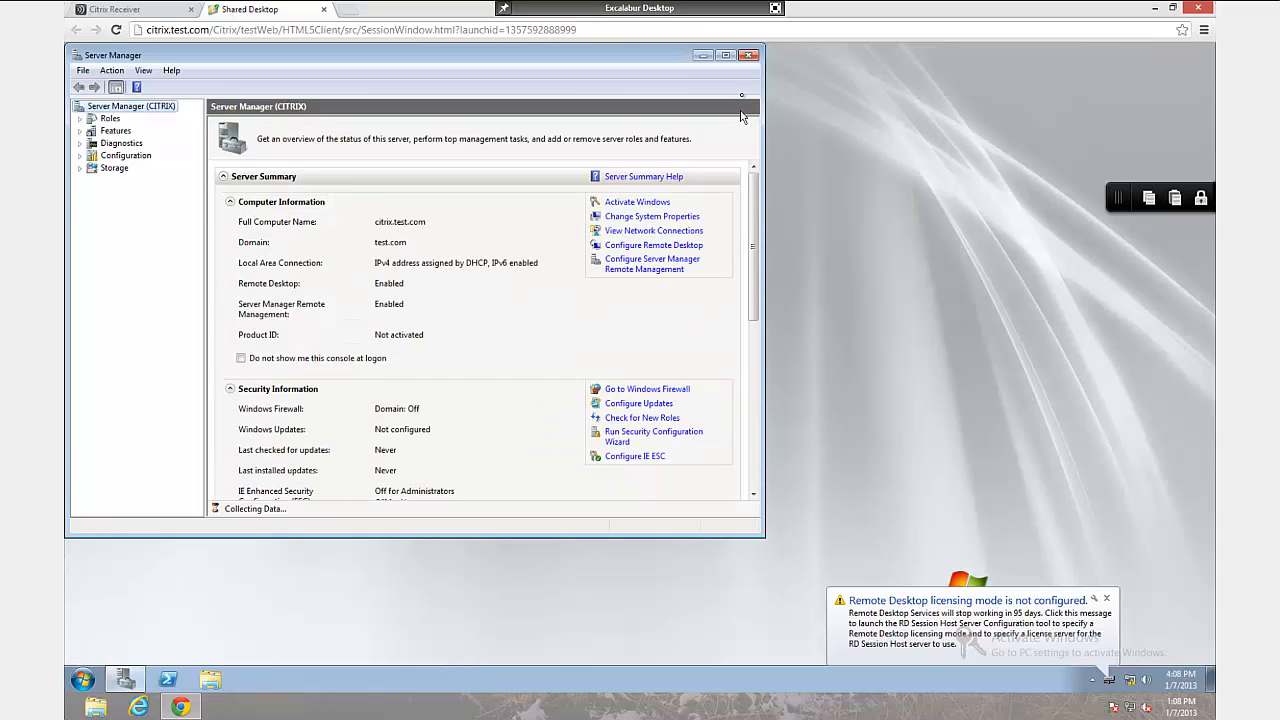
{"action": "left_click", "coordinate": [750, 55]}
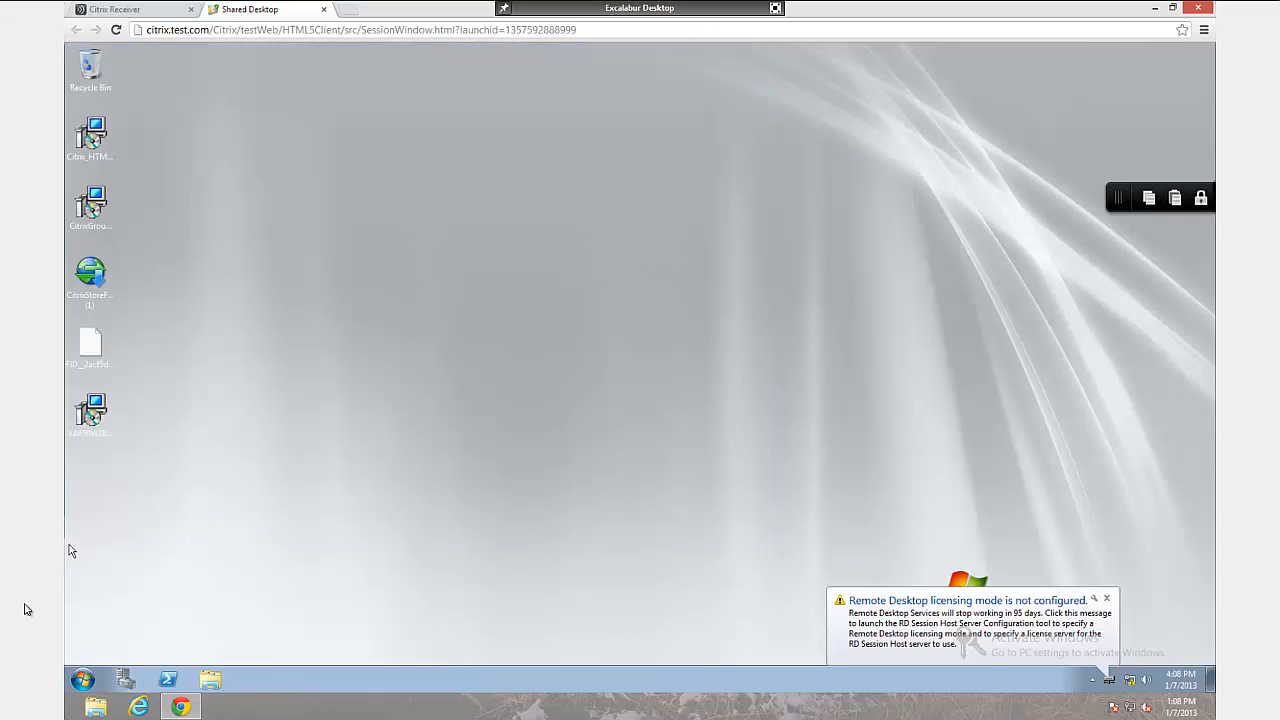
{"action": "left_click", "coordinate": [82, 680]}
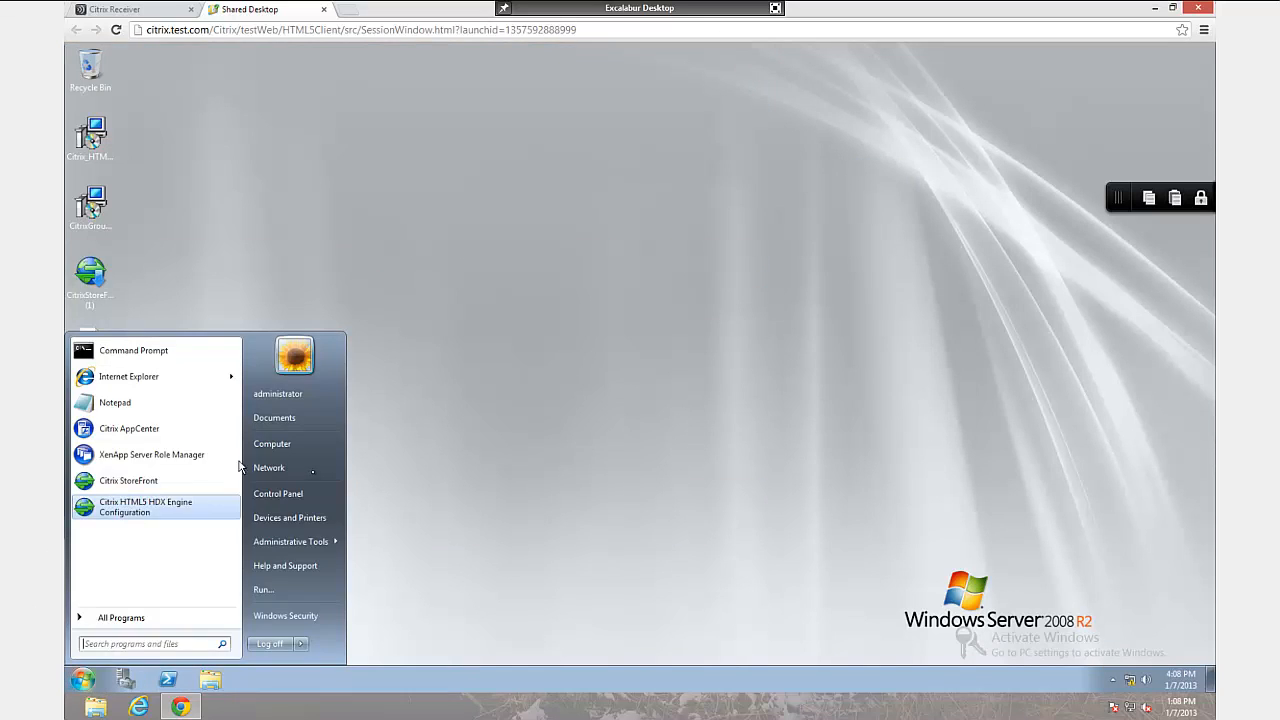